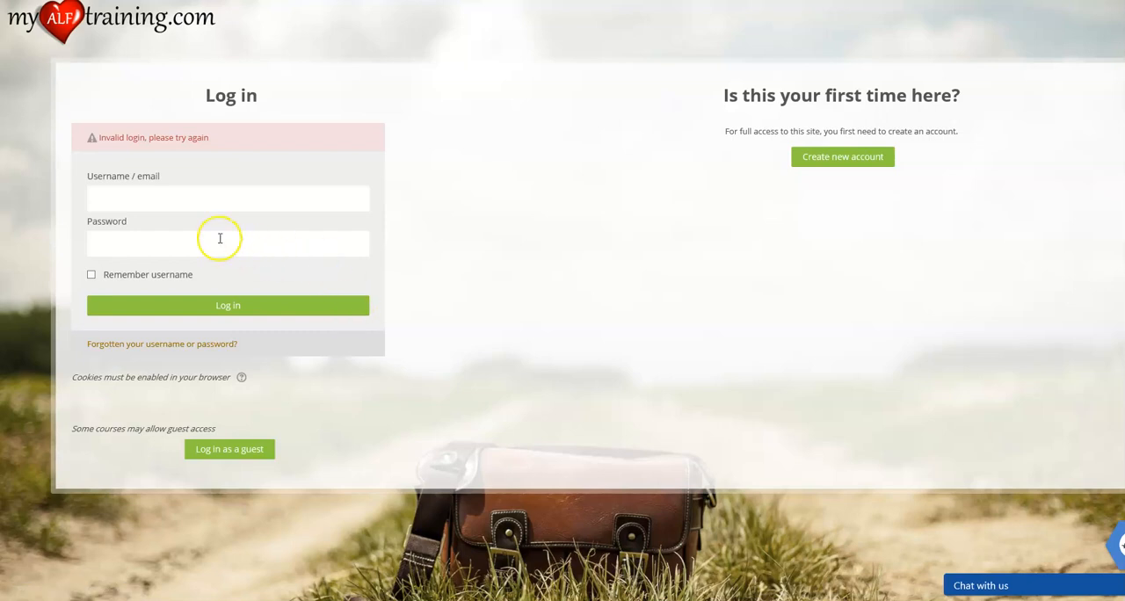
left_click(205, 203)
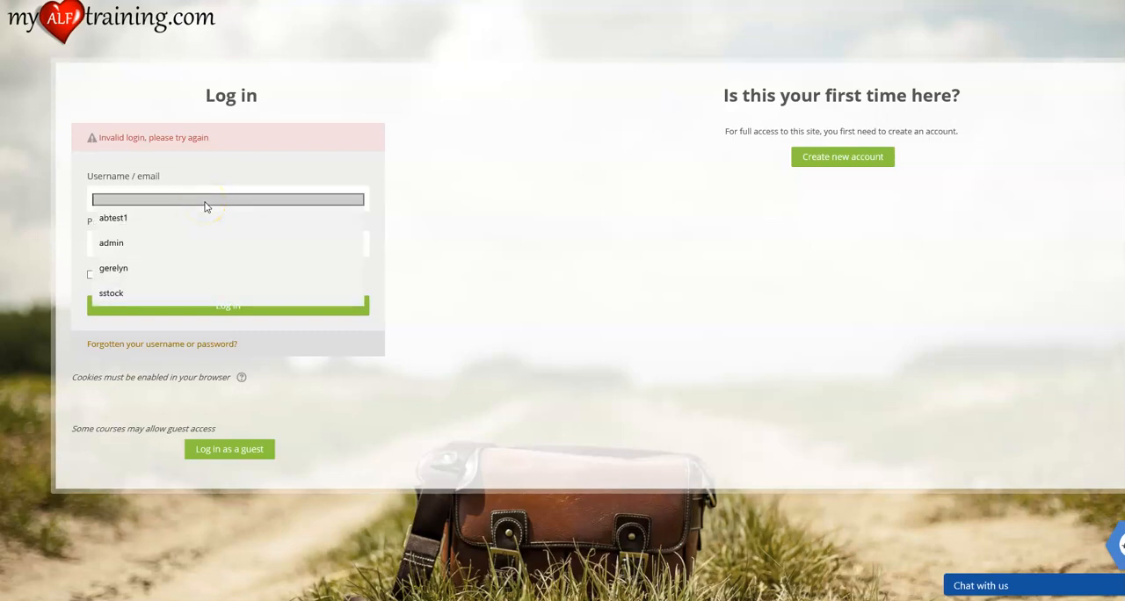
type("testbmaccount")
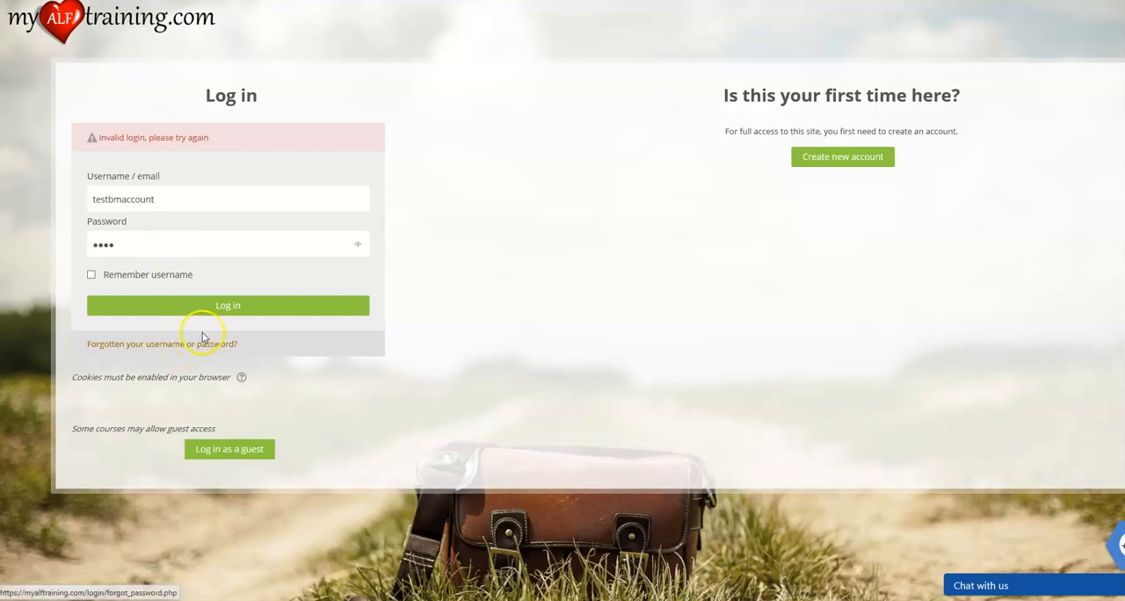
left_click(87, 19)
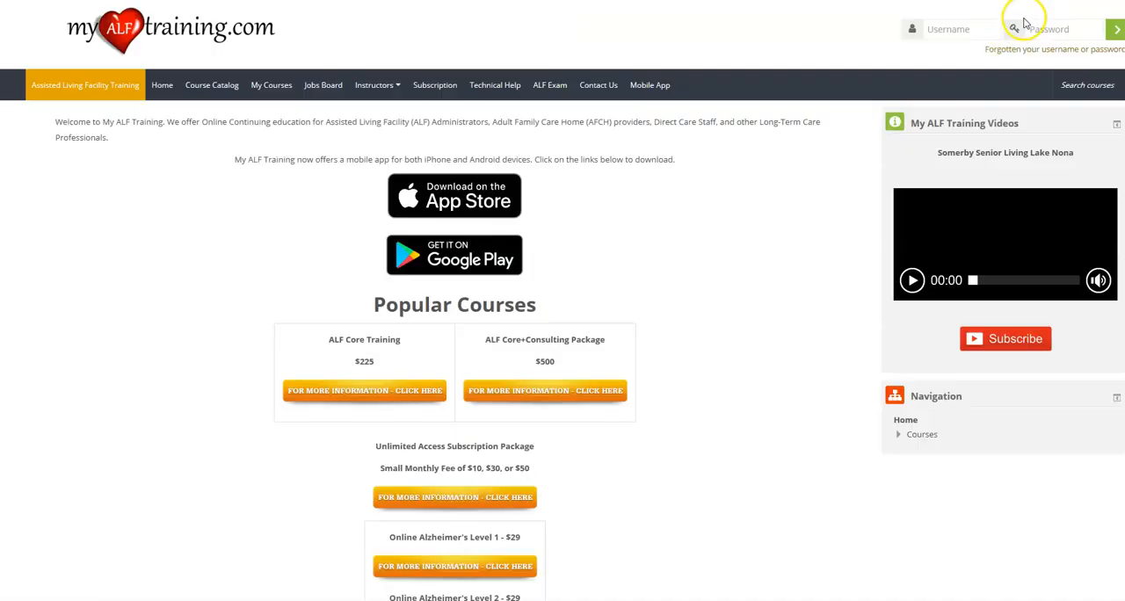
Log in from the site's home page with the business account's username and password.
left_click(956, 30)
type("testbmaccount")
left_click(1053, 29)
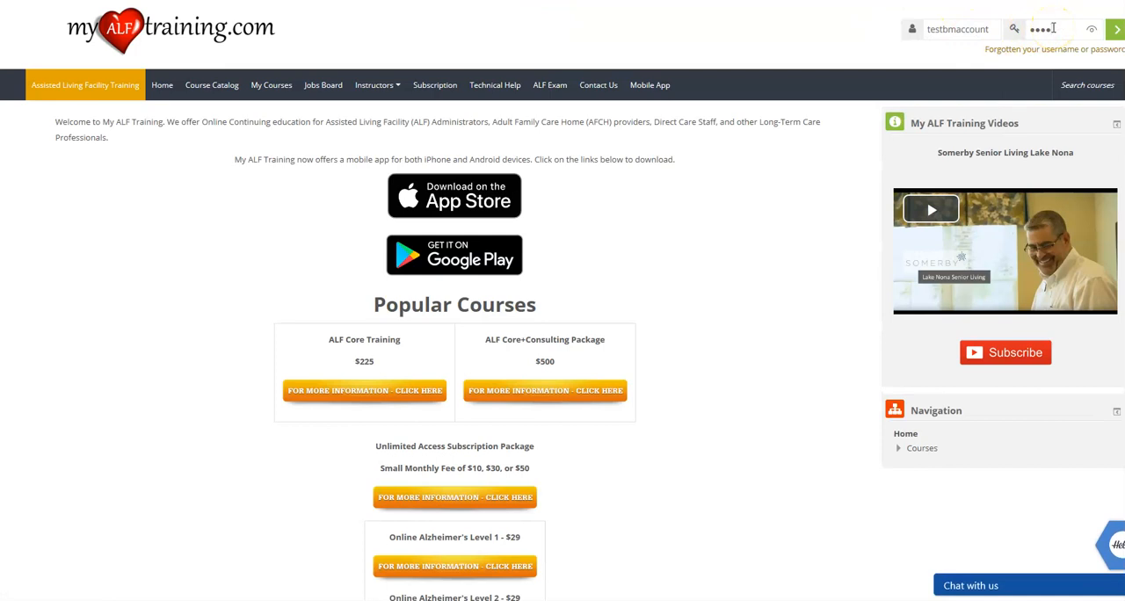
left_click(1113, 32)
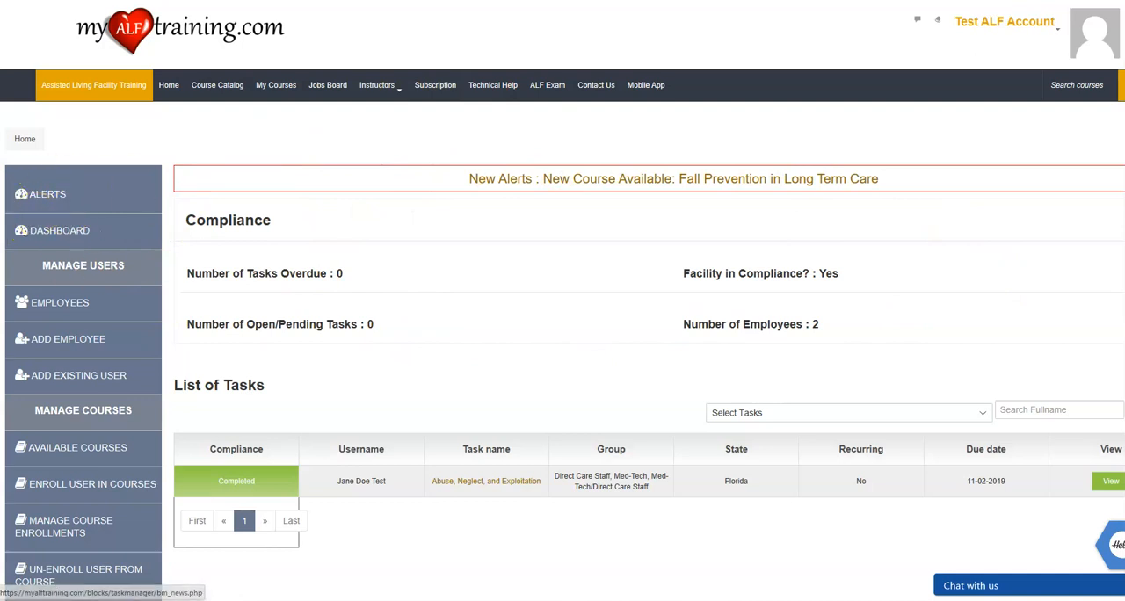
View the course overview on the home page, and return to the compliance dashboard to examine its task list.
left_click(173, 86)
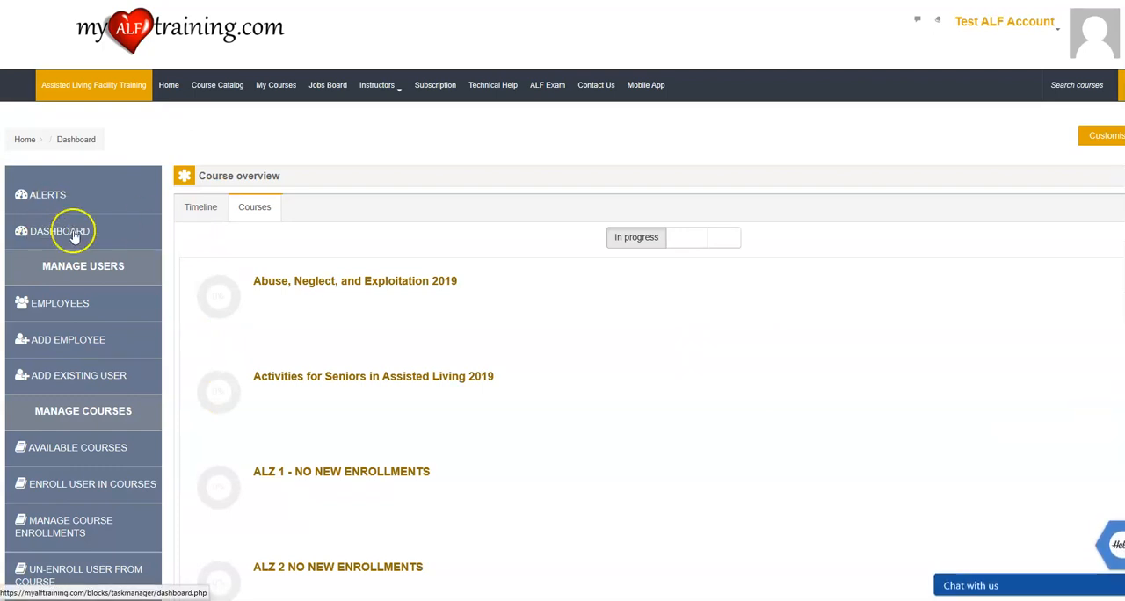
left_click(74, 239)
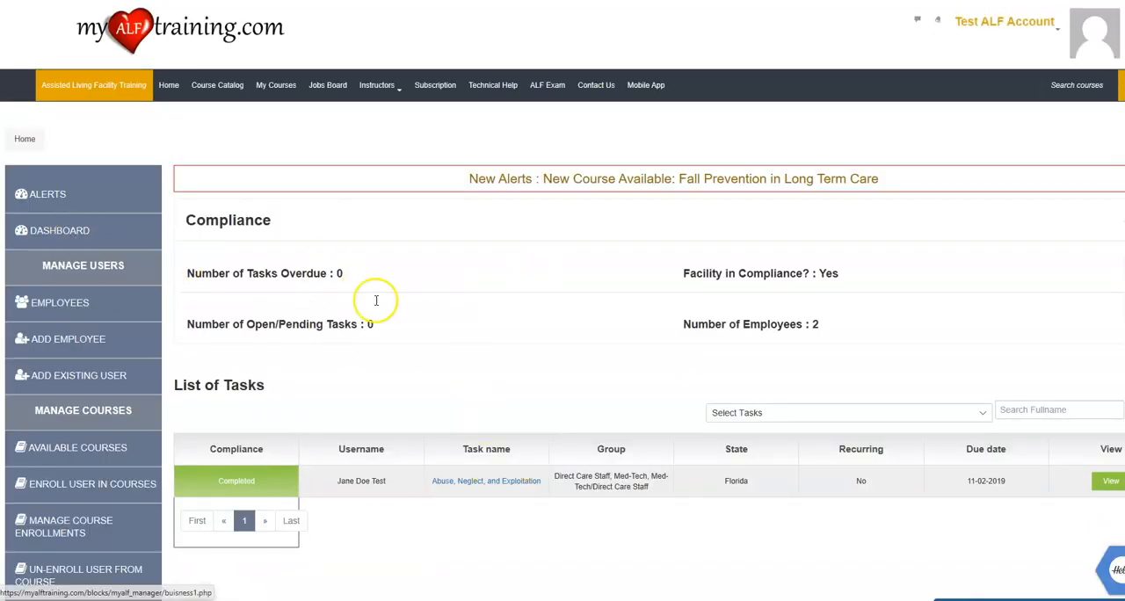
scroll(427, 395, "down", 1)
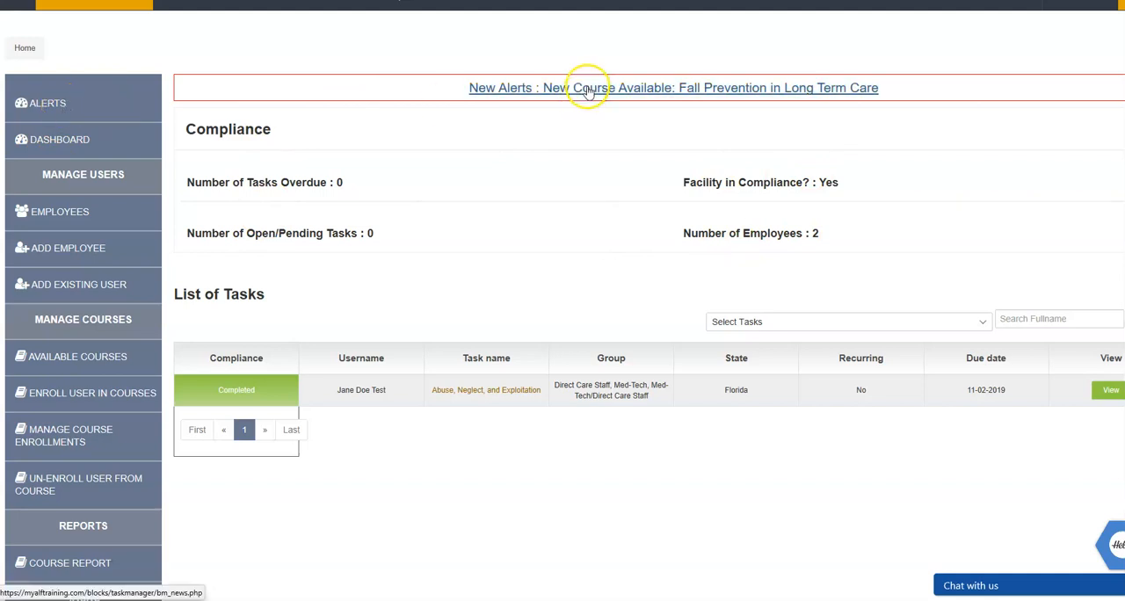
Read the latest news under the account's alerts and return to the compliance dashboard.
left_click(58, 105)
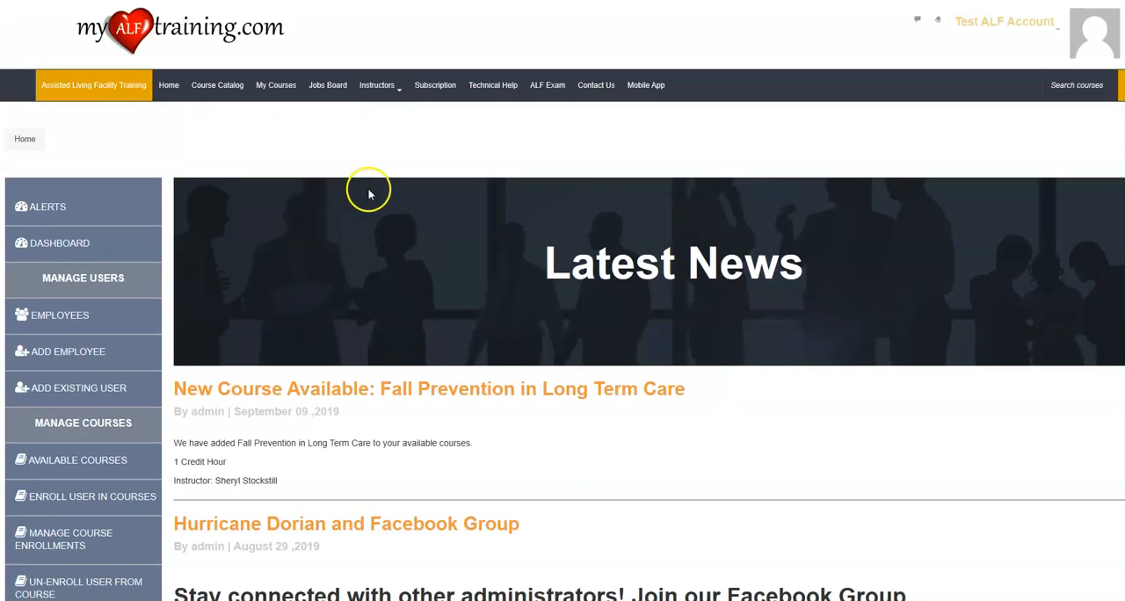
scroll(377, 281, "down", 3)
scroll(368, 279, "up", 1)
scroll(368, 280, "up", 2)
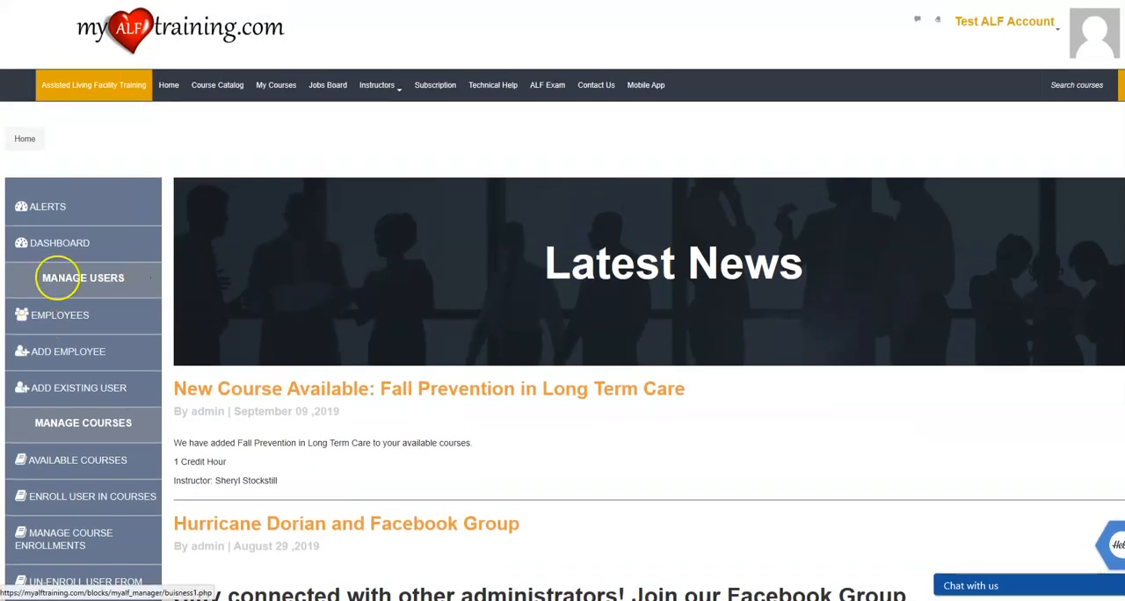
left_click(58, 249)
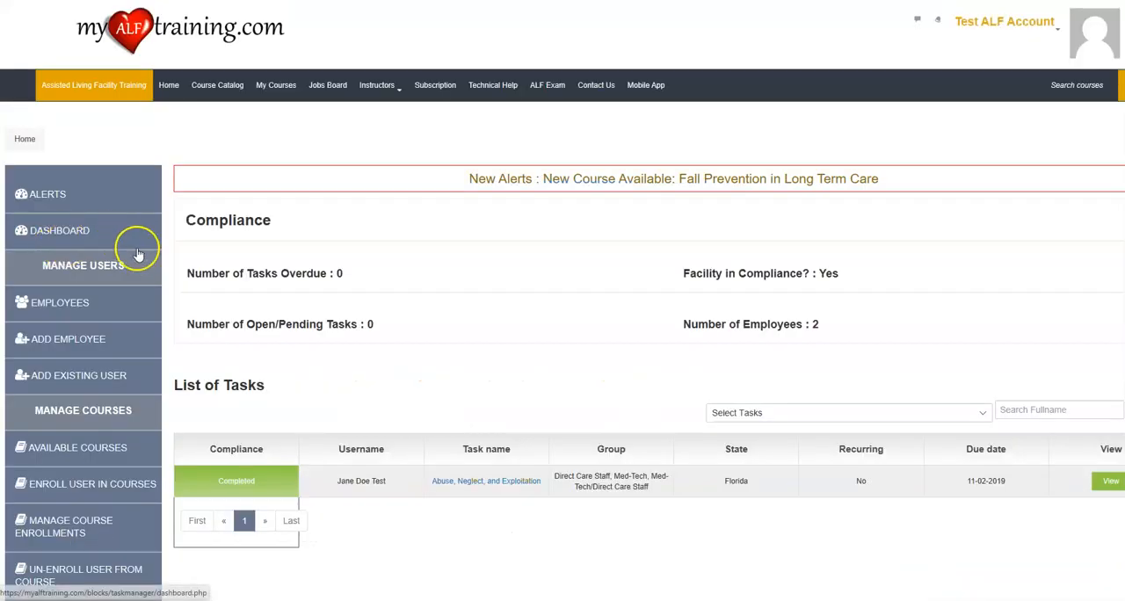
scroll(204, 281, "down", 1)
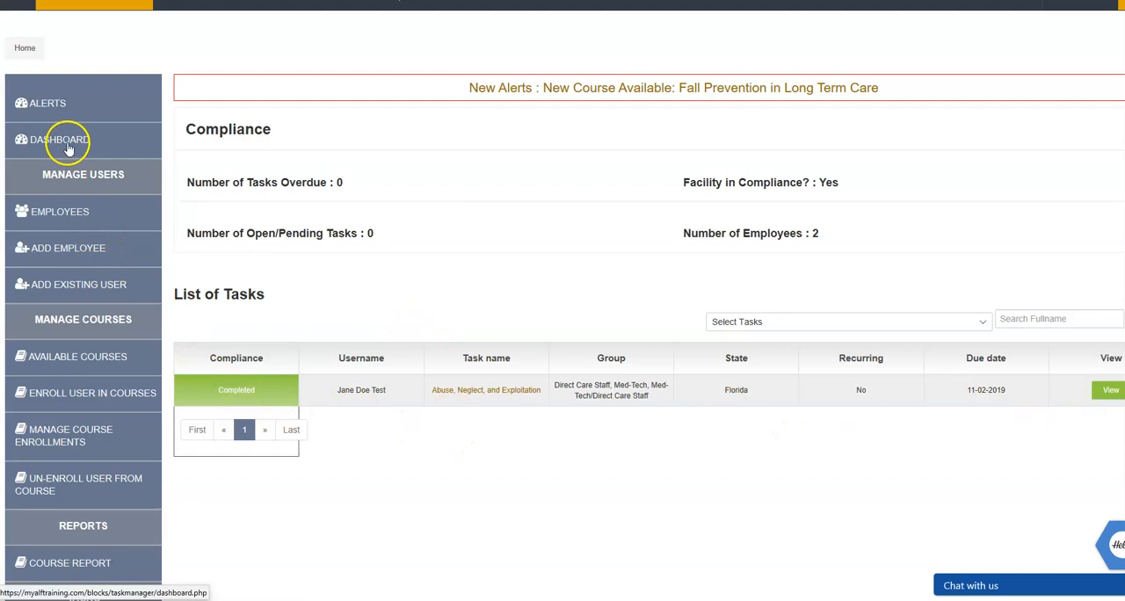
Open the employee list, view the listed employee's profile, and return to the list.
left_click(53, 215)
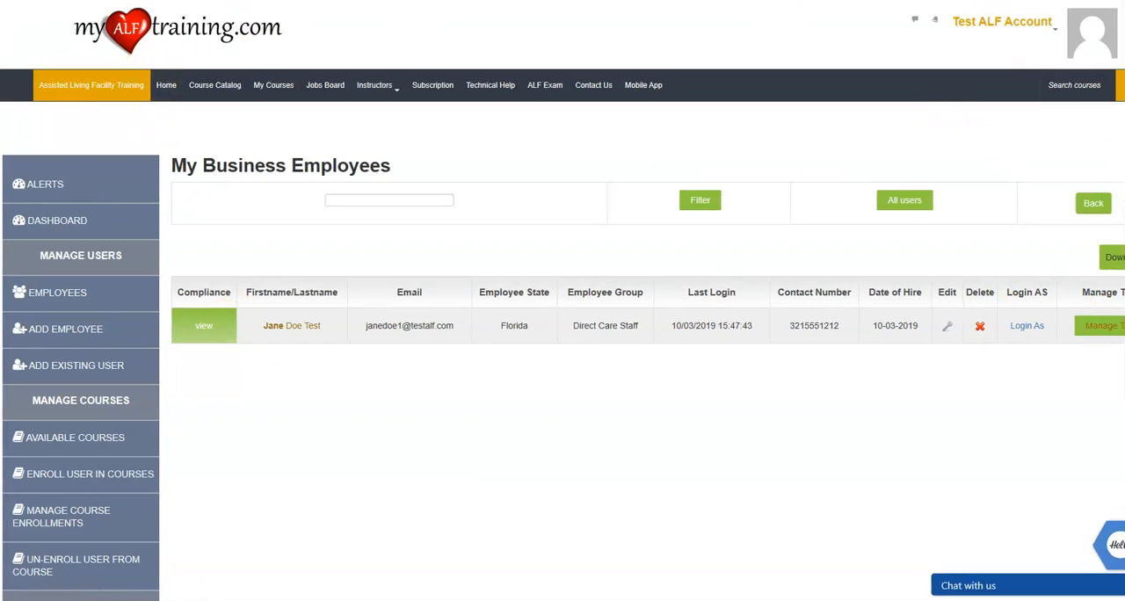
left_click(273, 327)
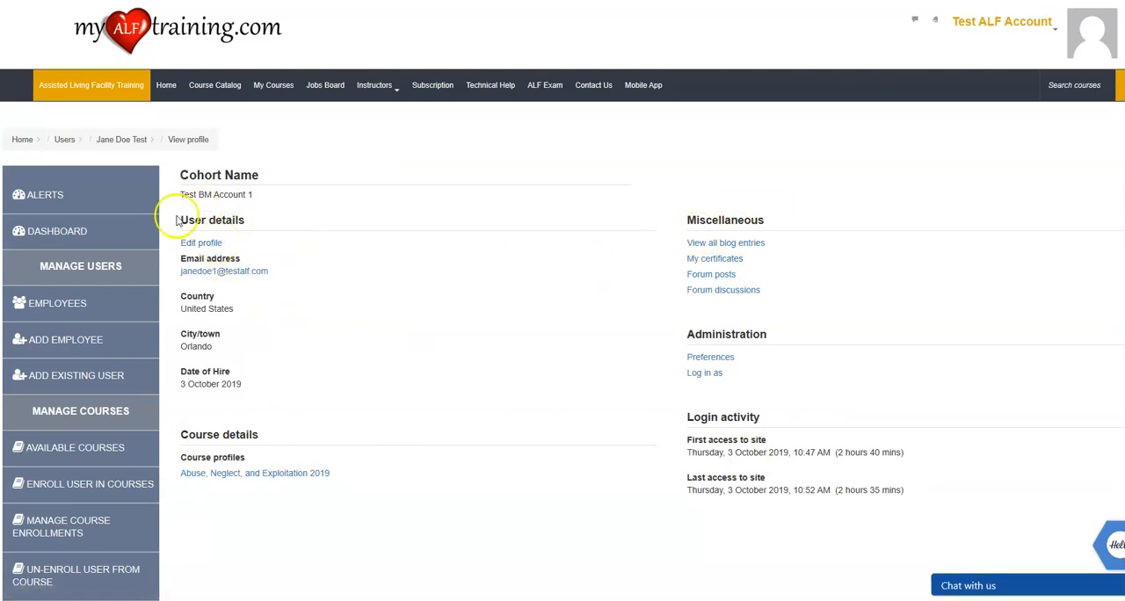
left_click(85, 305)
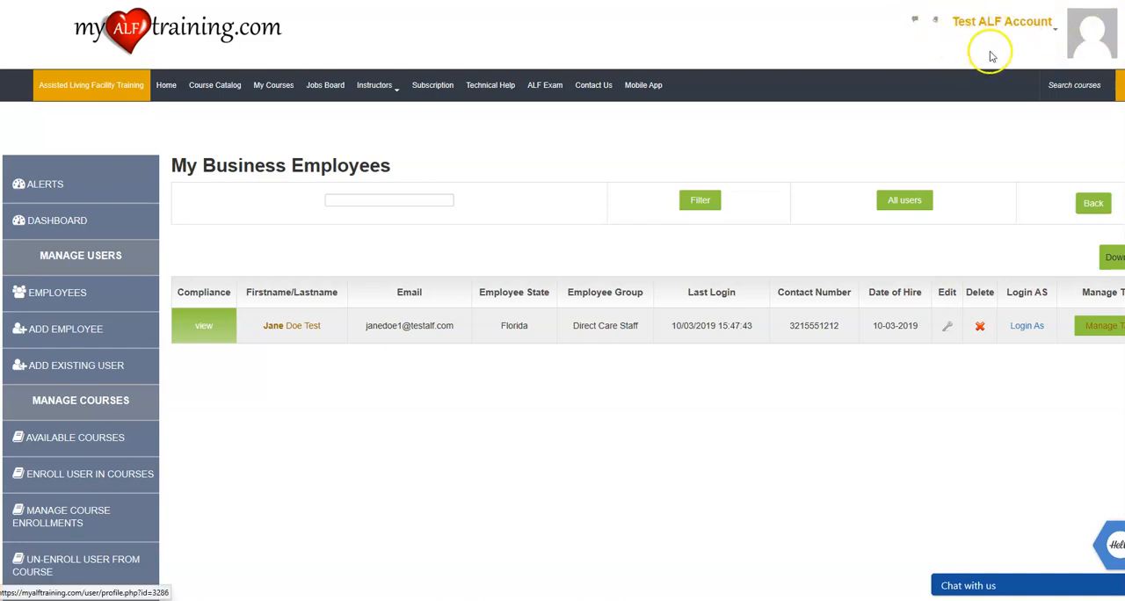
scroll(68, 372, "down", 2)
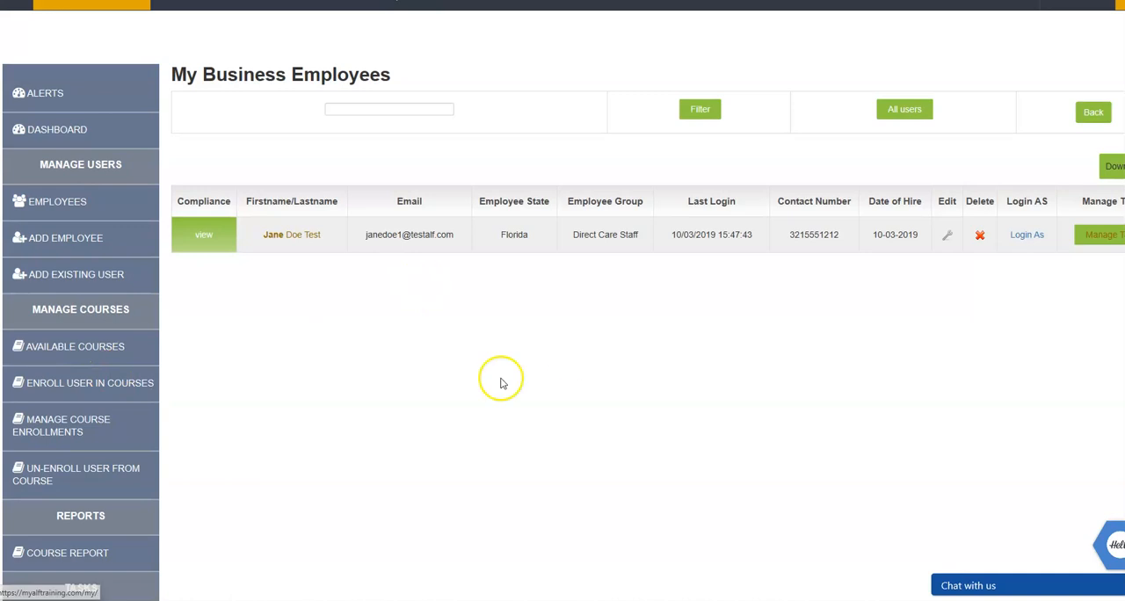
scroll(502, 377, "up", 2)
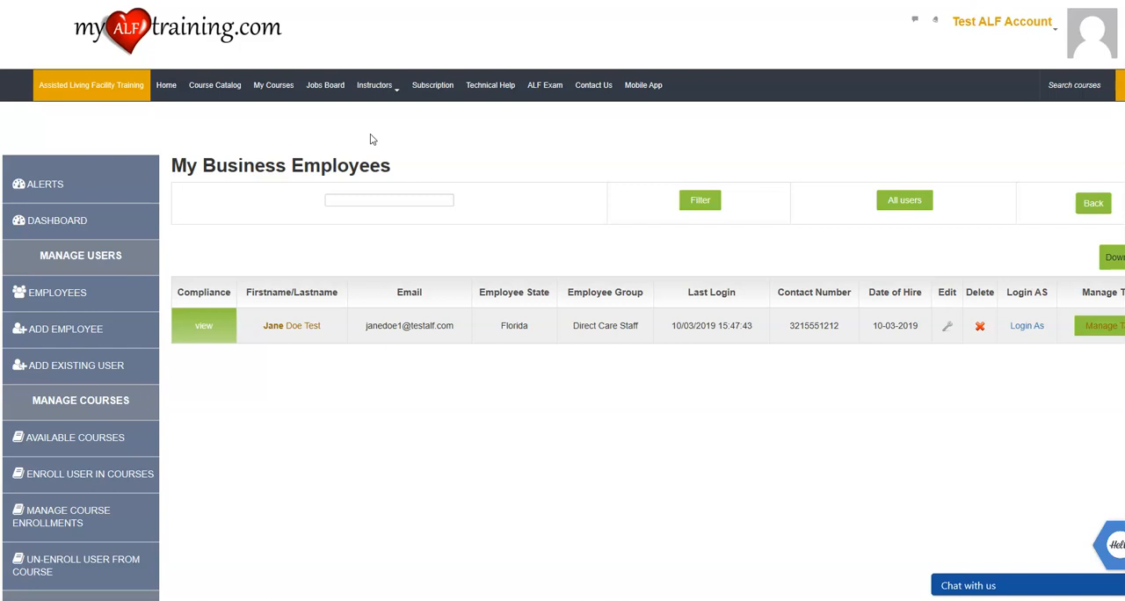
left_click(1050, 24)
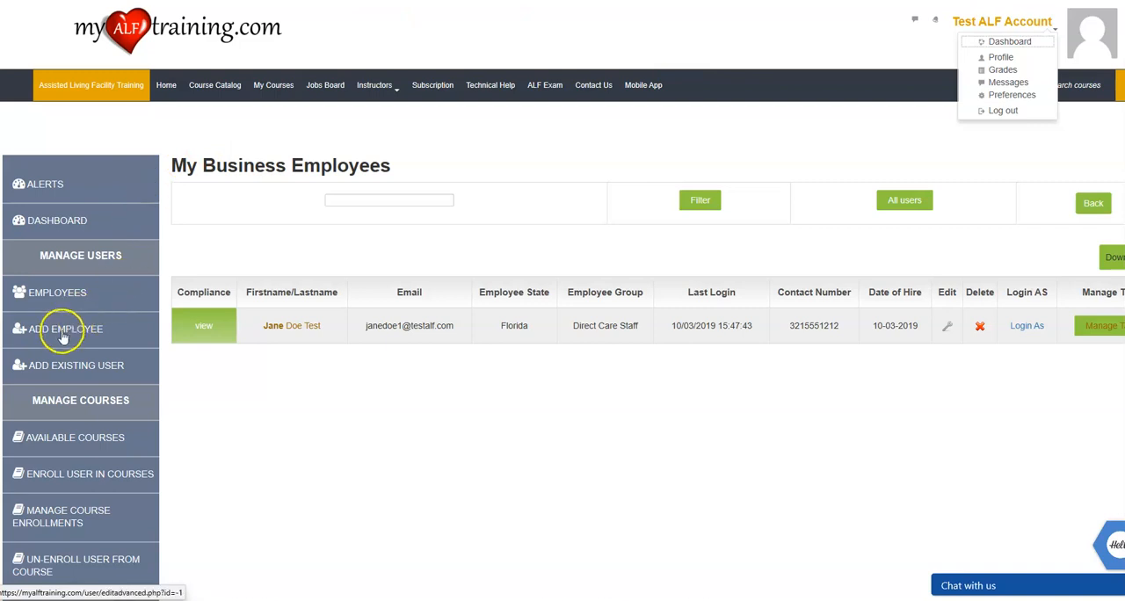
scroll(75, 327, "down", 2)
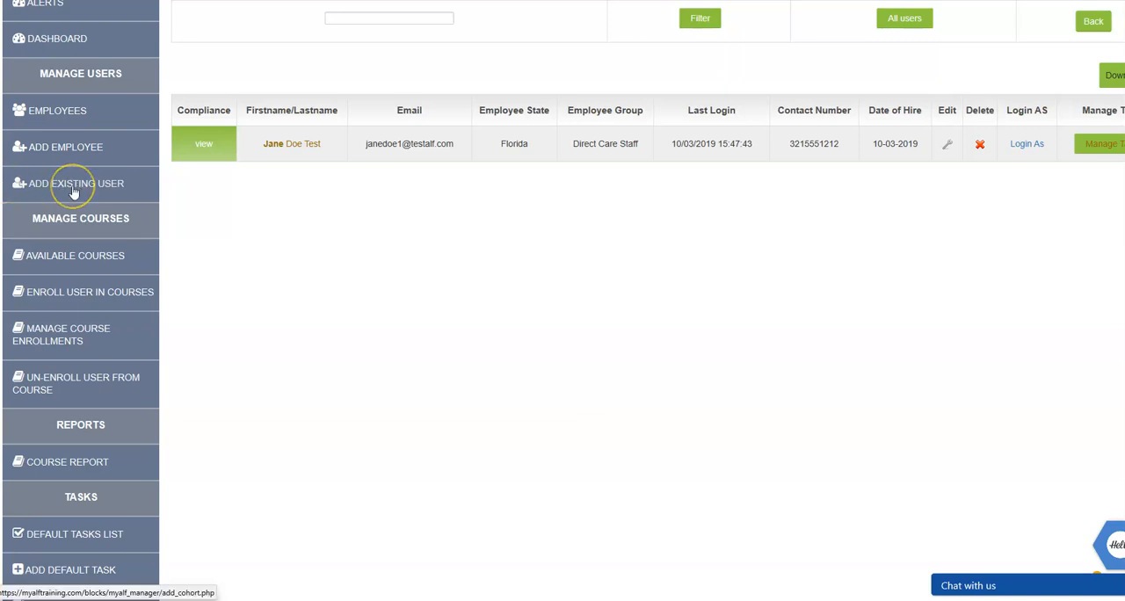
scroll(75, 193, "up", 2)
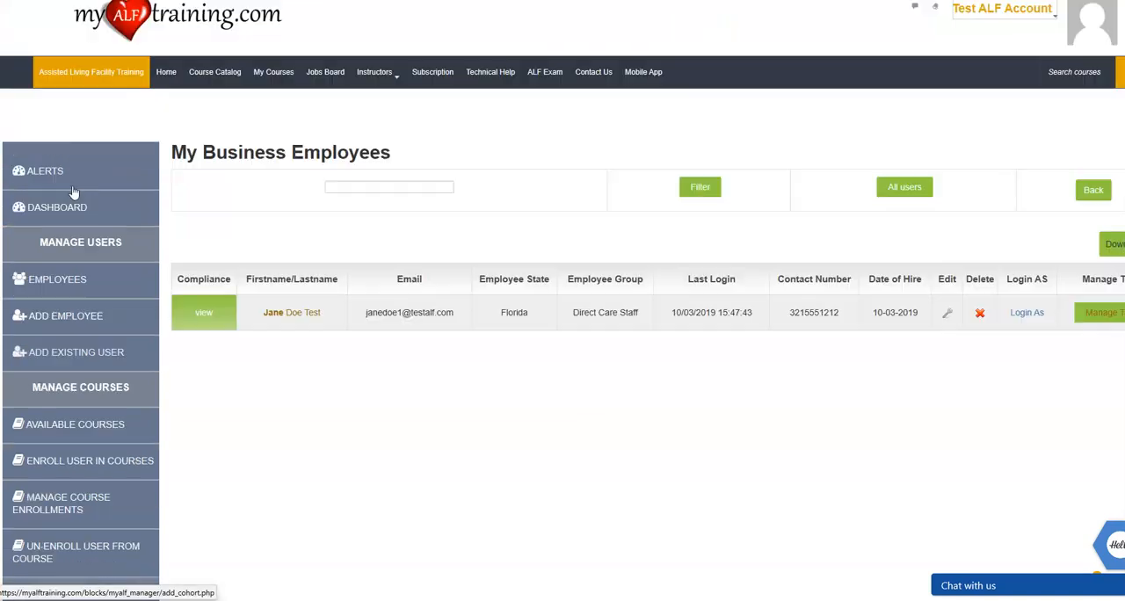
Find an existing user by full name and add that user to the business account.
left_click(77, 353)
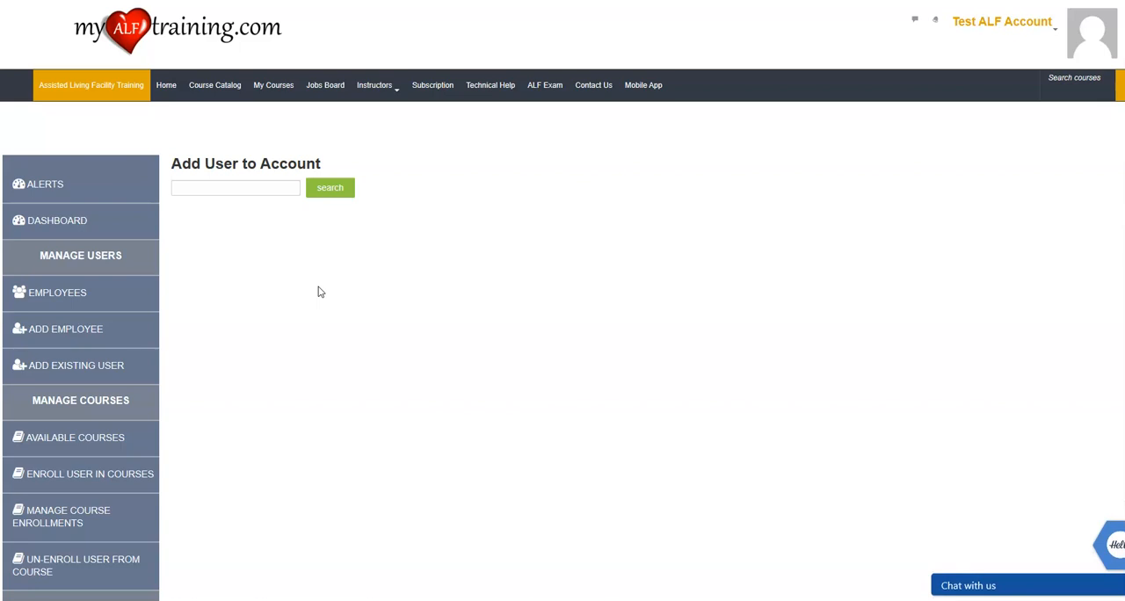
left_click(244, 188)
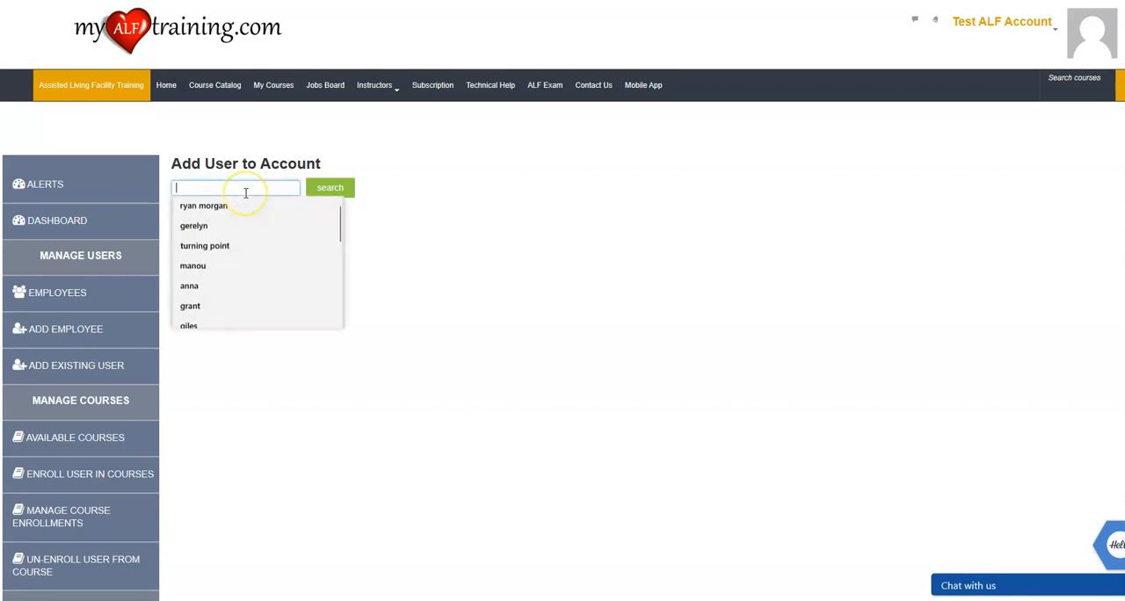
left_click(237, 206)
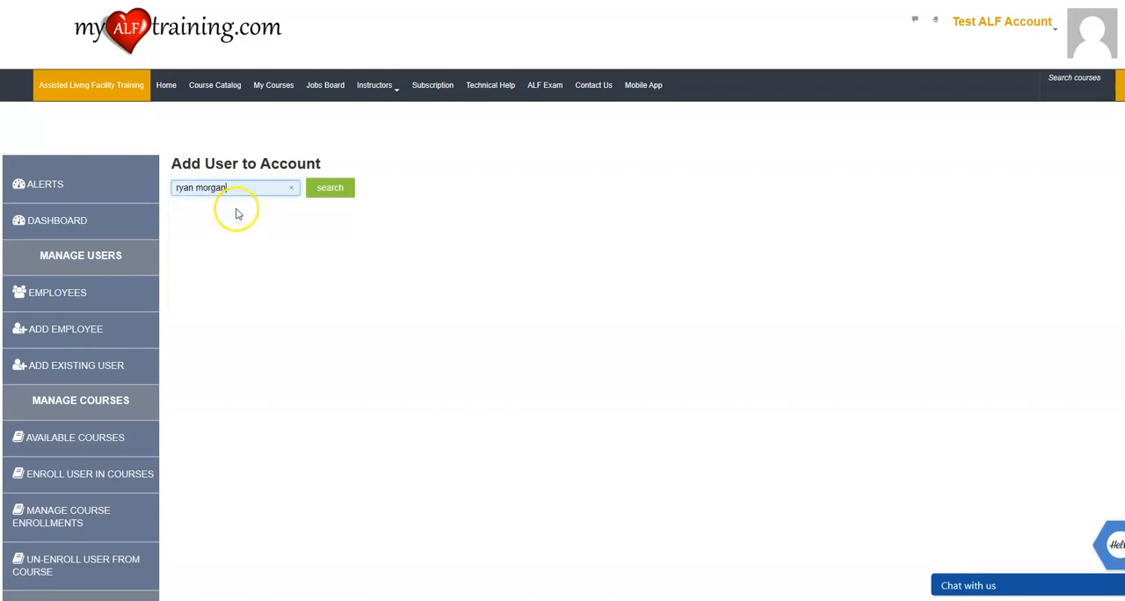
left_click(345, 190)
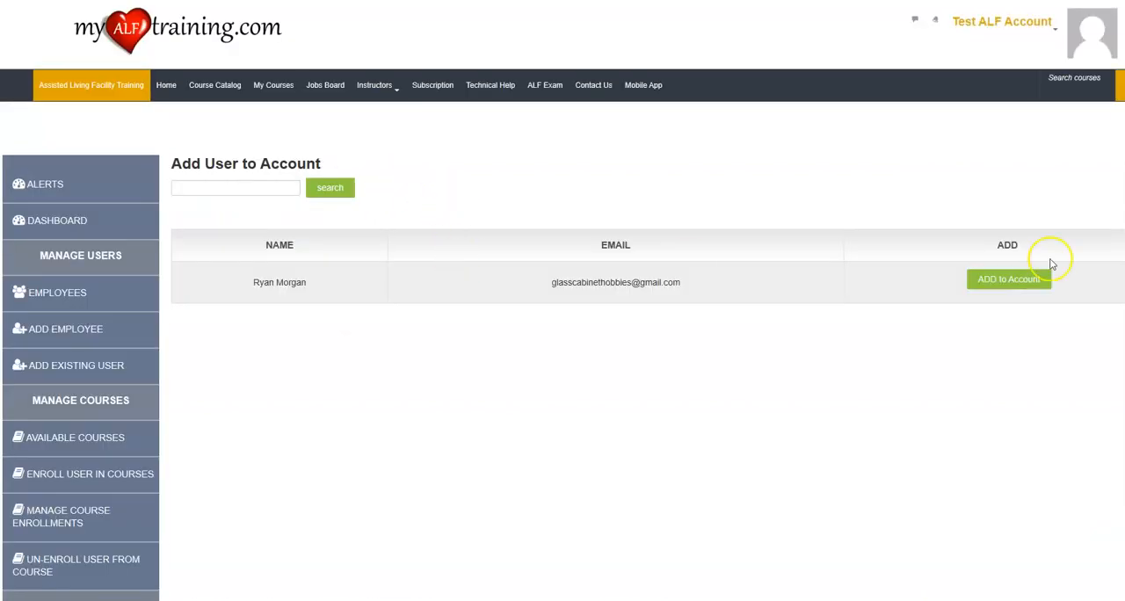
left_click(1009, 281)
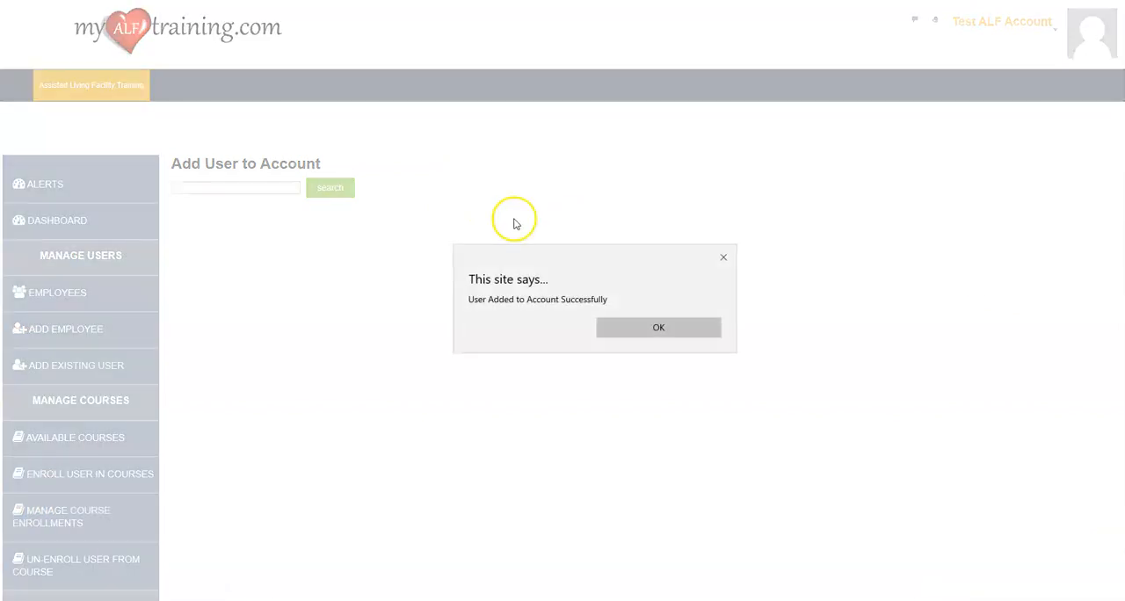
left_click(675, 329)
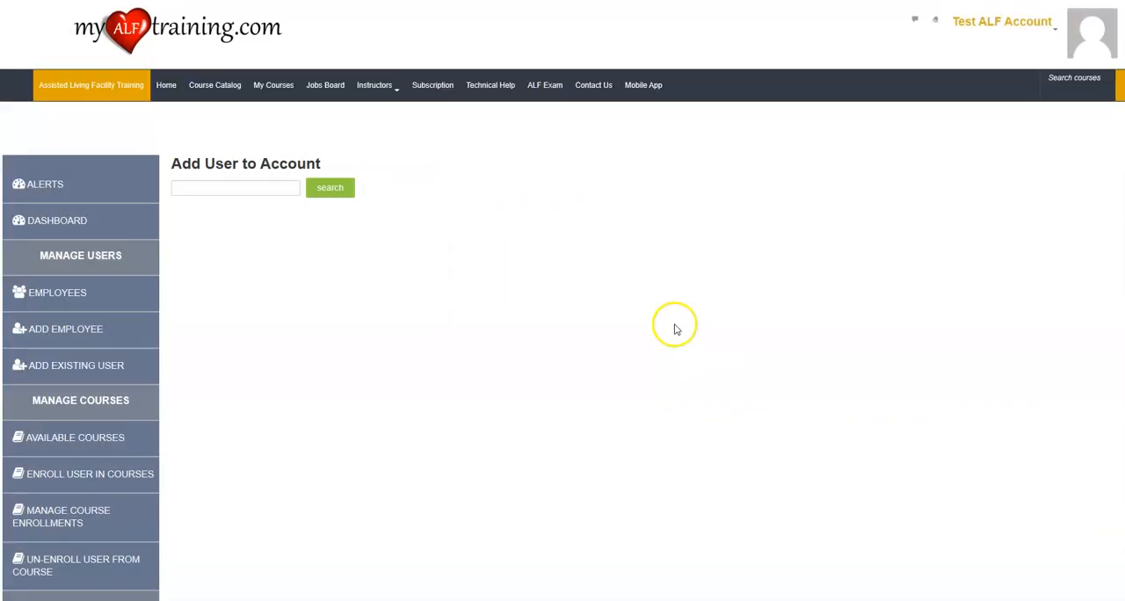
View the newly added employee's profile from the employee list and return to the list.
left_click(61, 295)
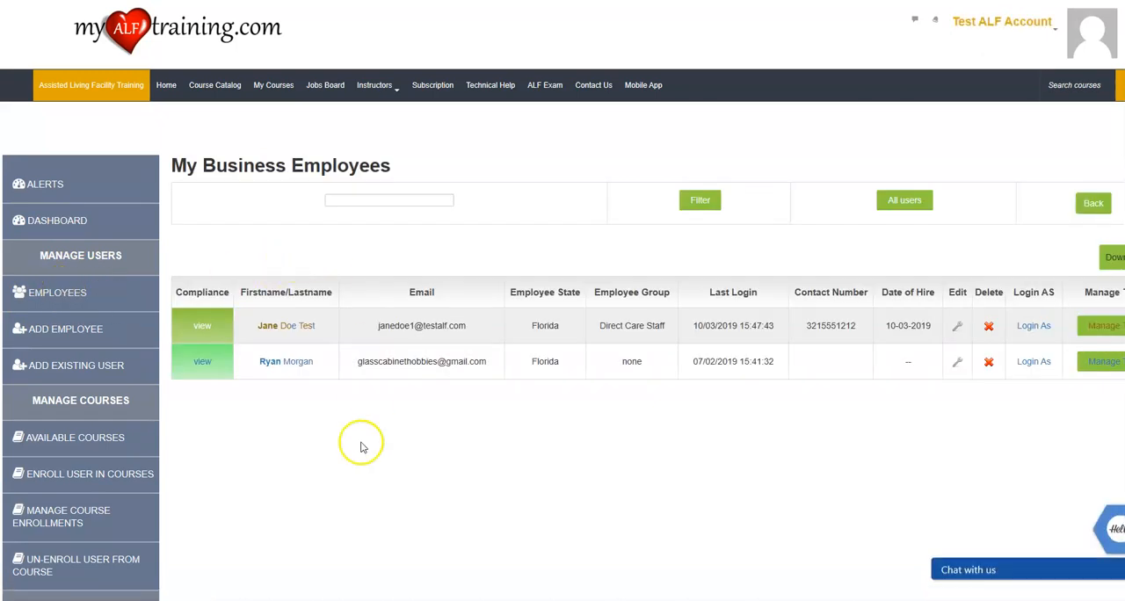
left_click(288, 362)
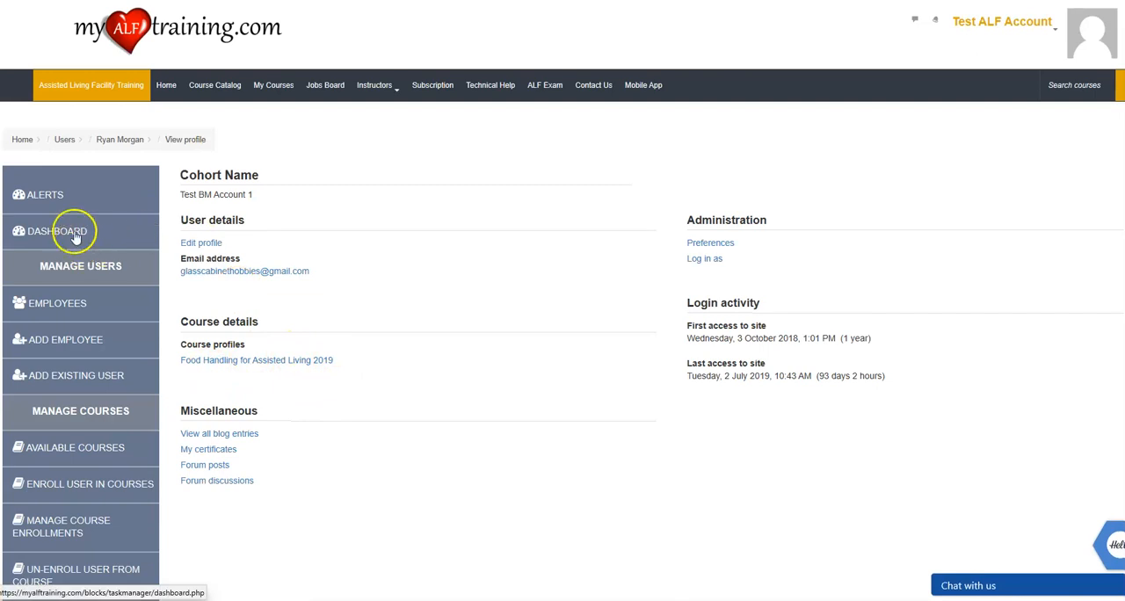
left_click(73, 308)
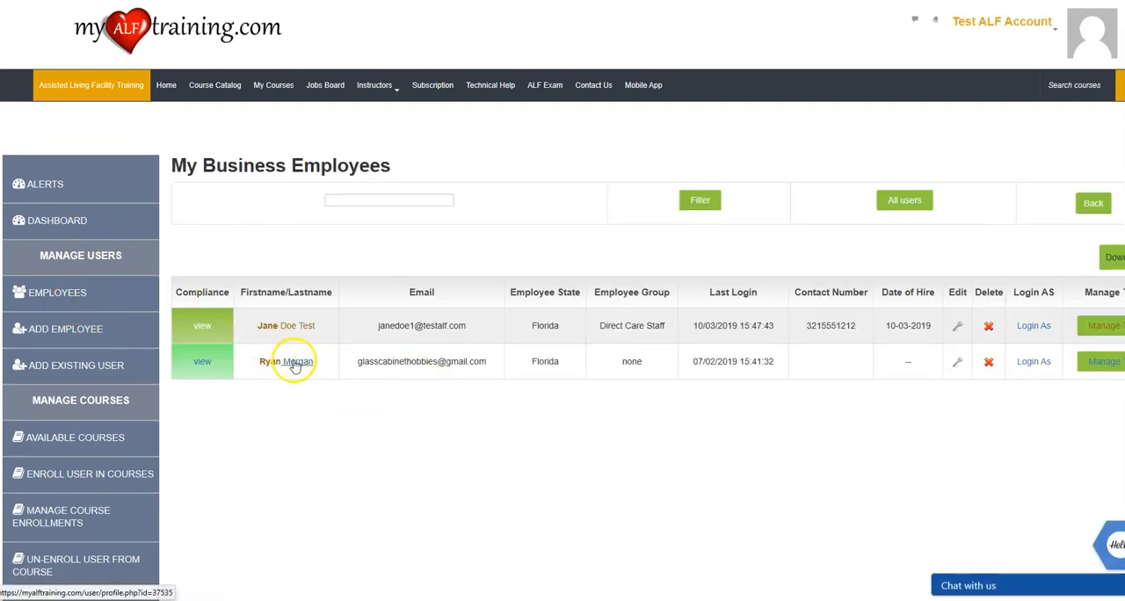
Open the newly added employee's profile for editing, open its new password field, and examine the remaining general settings.
left_click(295, 363)
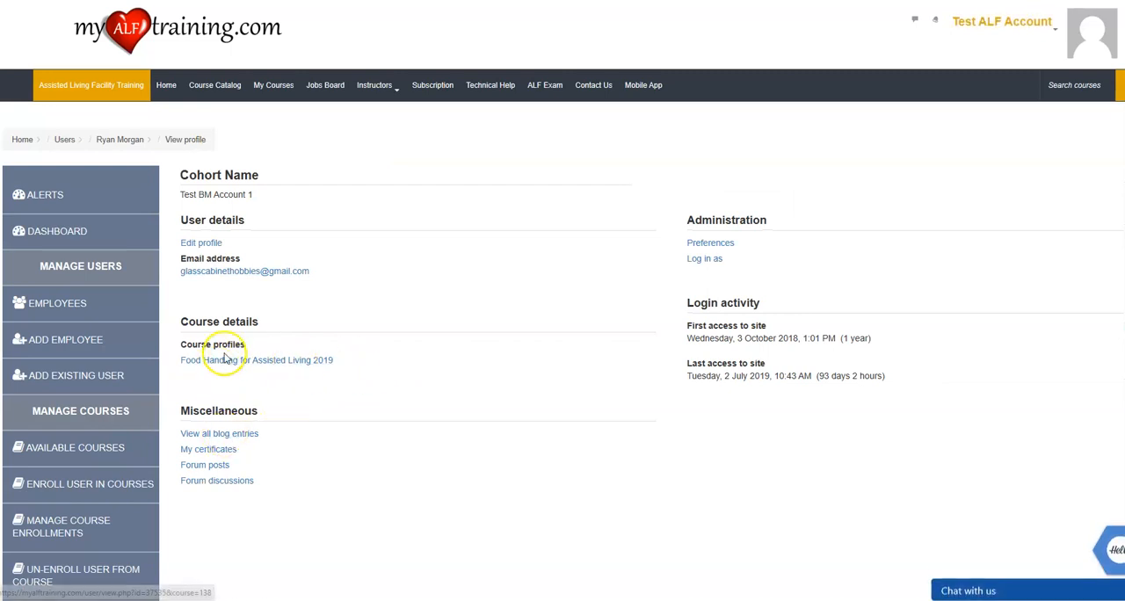
left_click(205, 247)
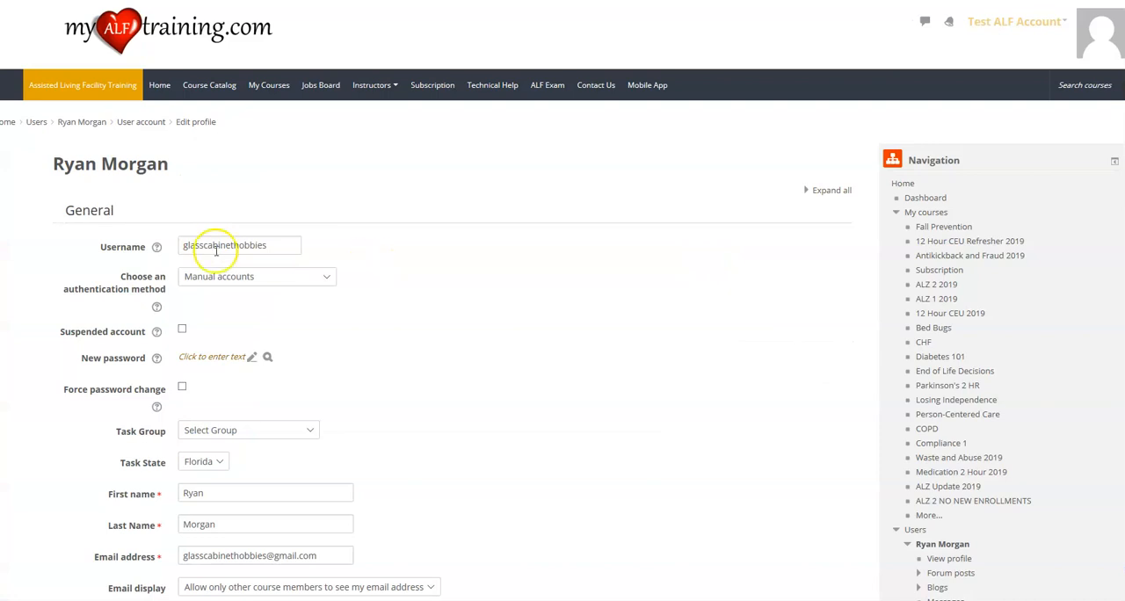
scroll(202, 378, "down", 2)
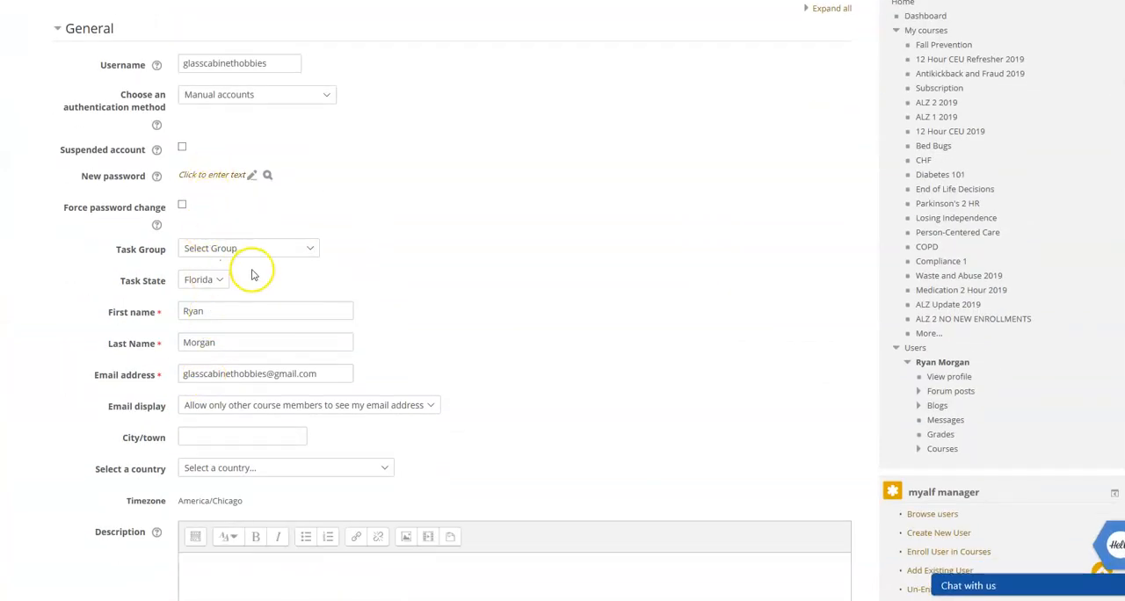
left_click(200, 176)
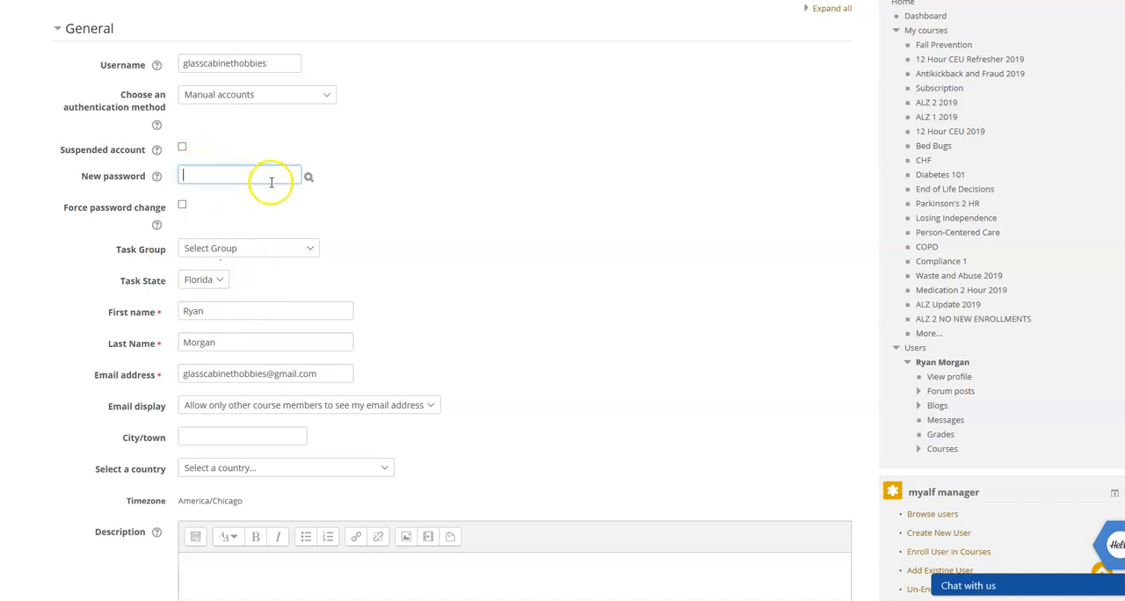
scroll(204, 216, "down", 1)
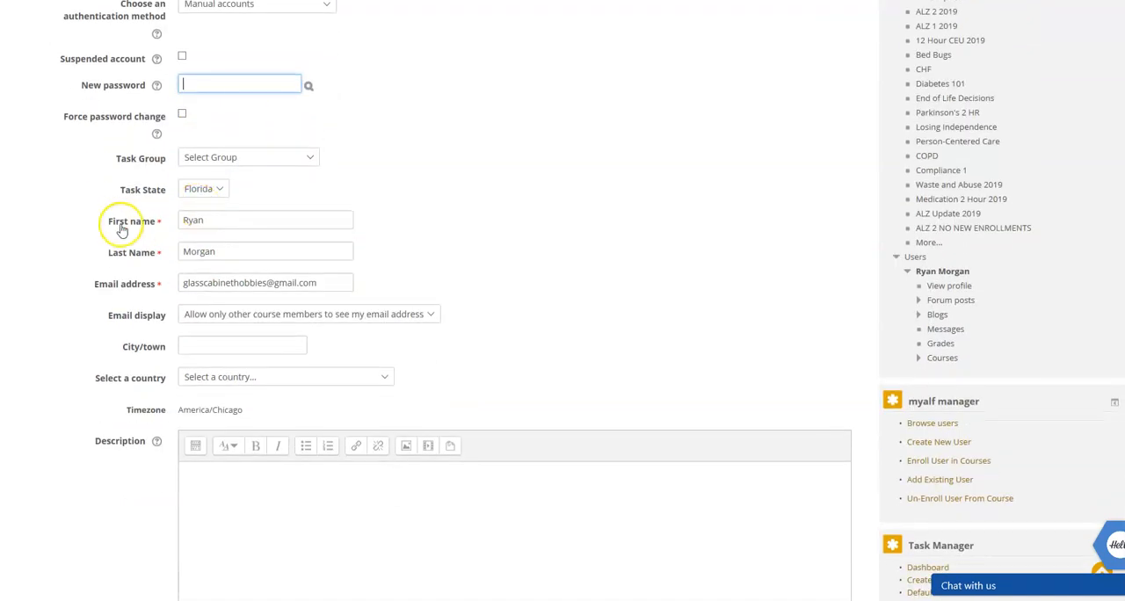
scroll(175, 290, "up", 3)
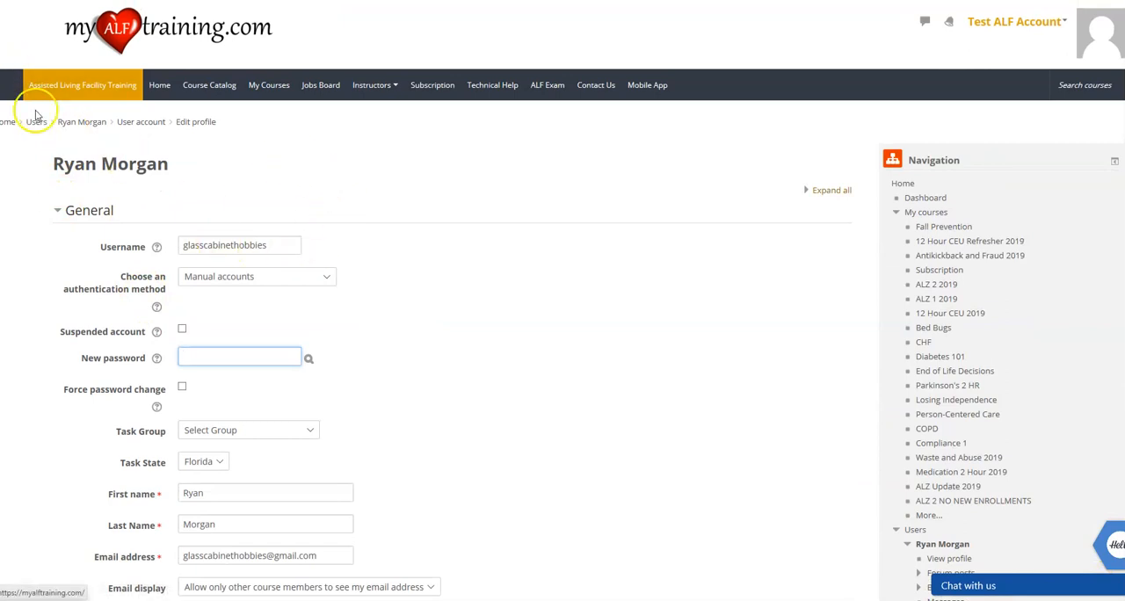
Return to the employee list, start adding a new employee, and enter the employee's username.
scroll(307, 311, "down", 10)
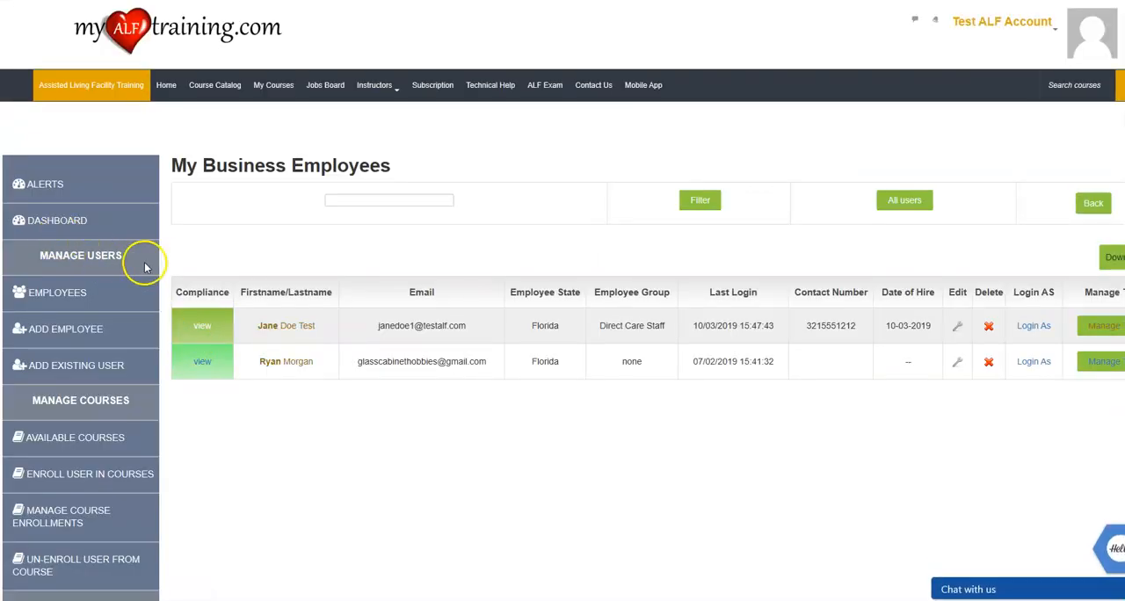
left_click(76, 325)
left_click(230, 209)
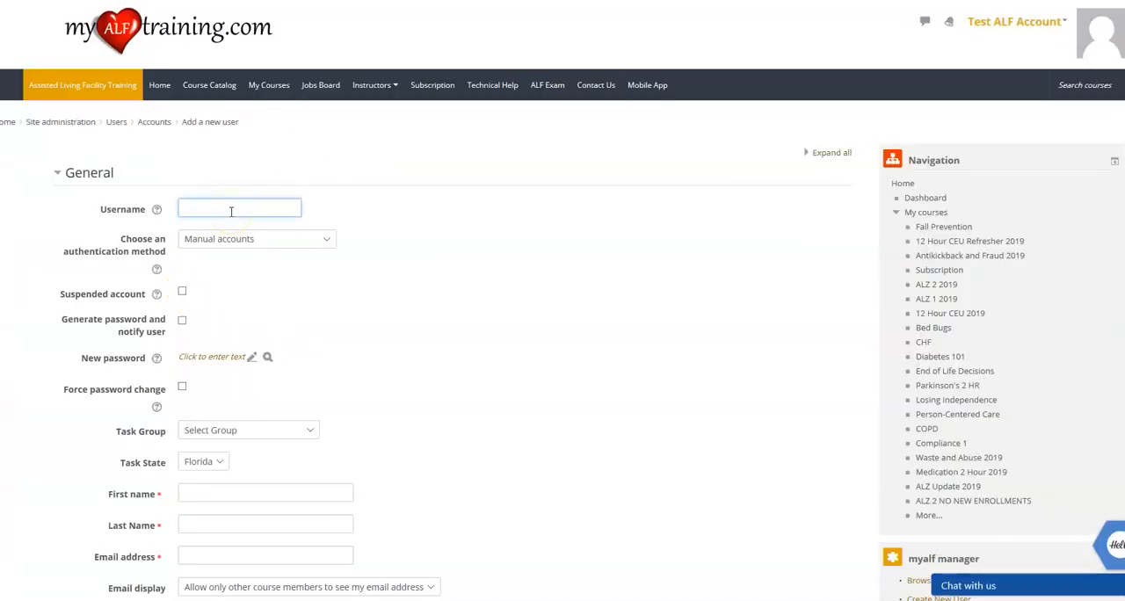
type("Jo")
key("BackSpace")
key("Tab")
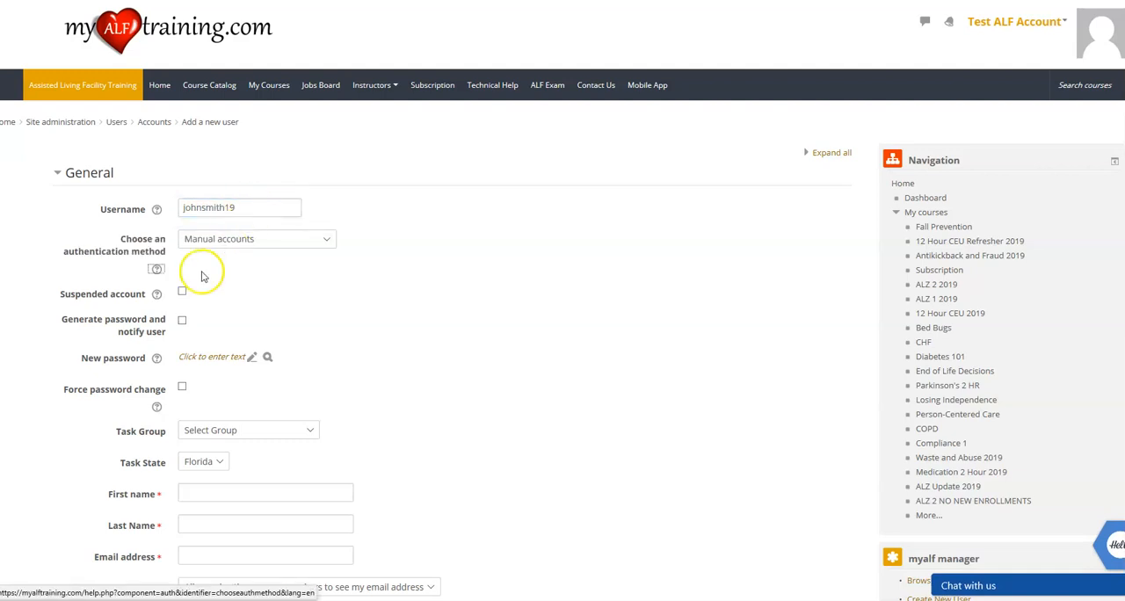
double_click(214, 208)
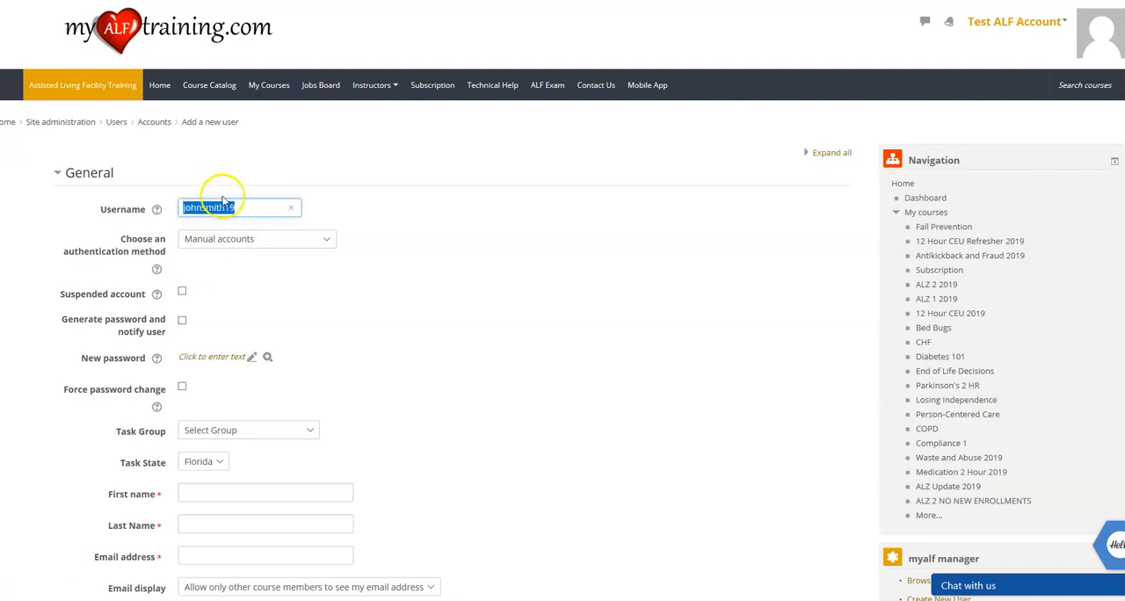
Enter the new employee's password and enable the forced password change.
left_click(205, 360)
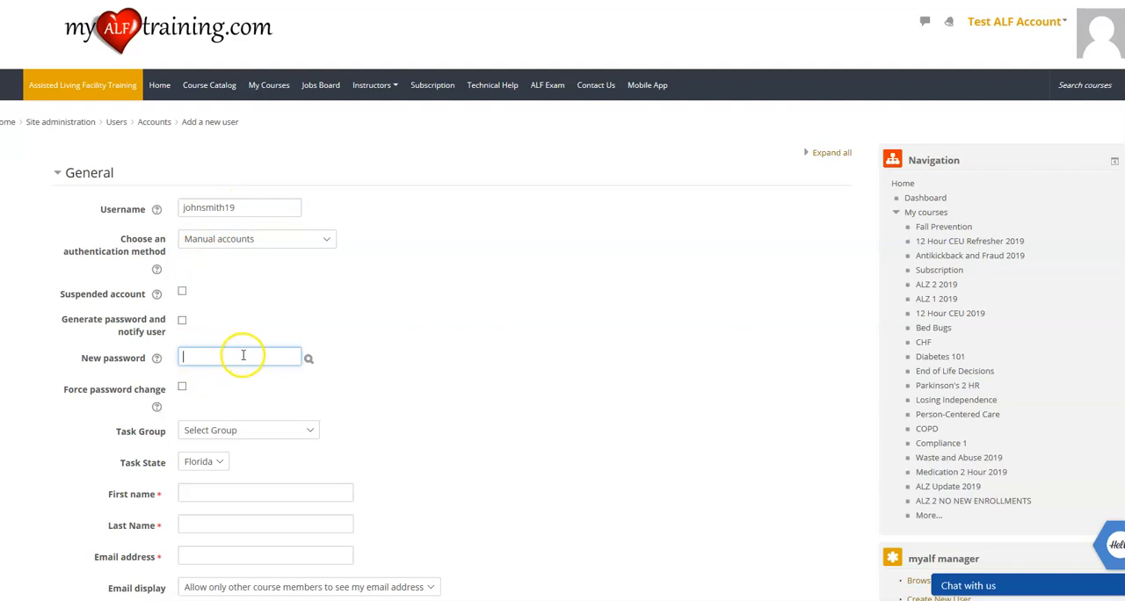
left_click(309, 360)
left_click(265, 355)
type("1234")
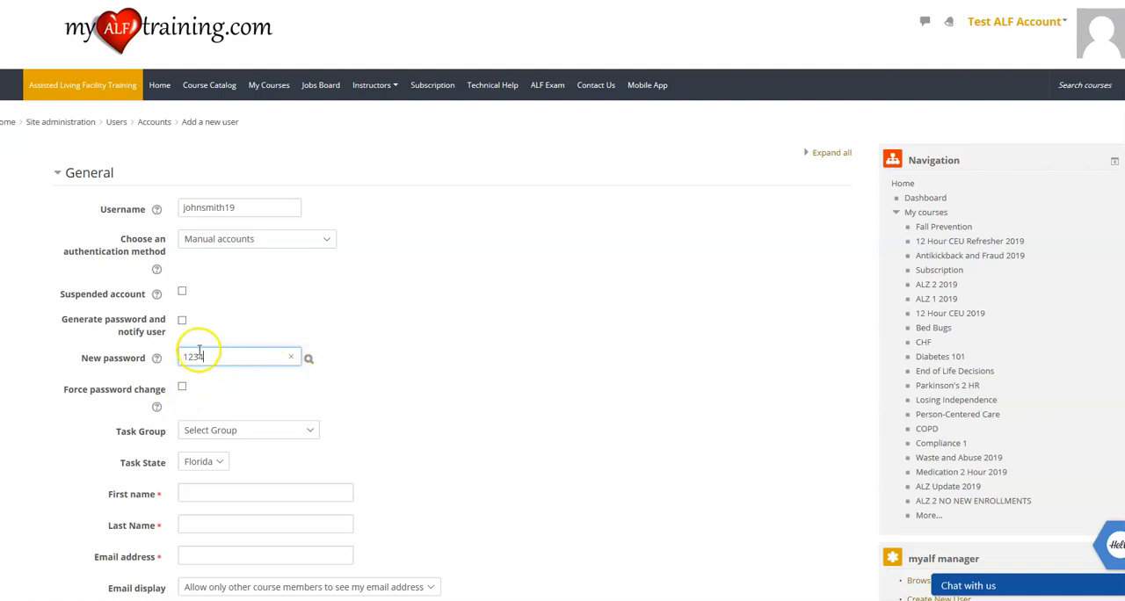
left_click(182, 388)
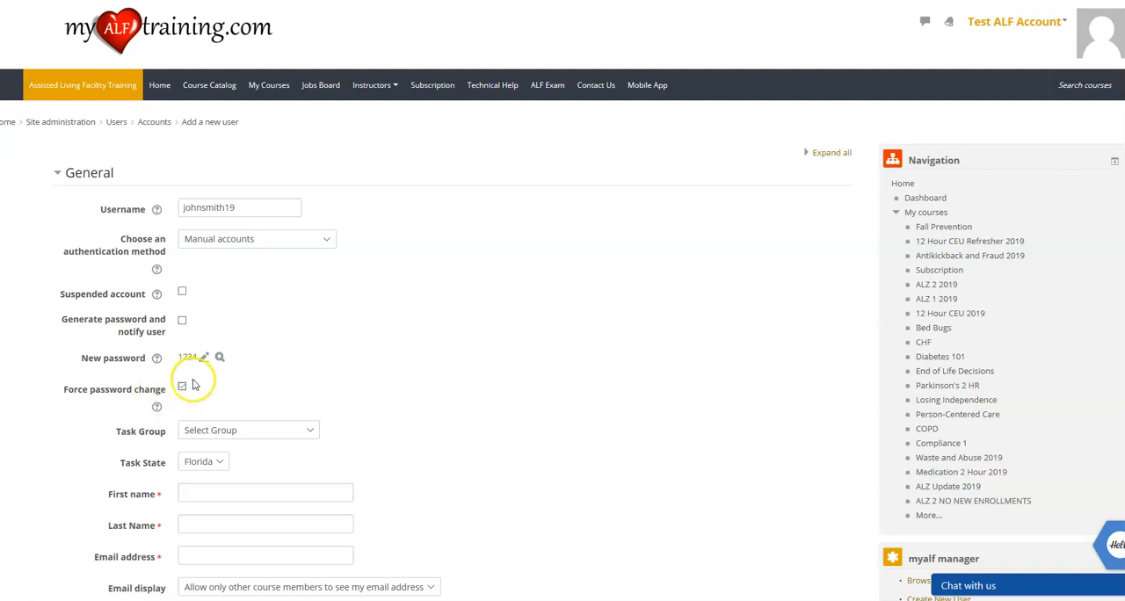
Assign the new employee to the Direct Care Staff task group and keep Florida as the task state.
left_click(244, 431)
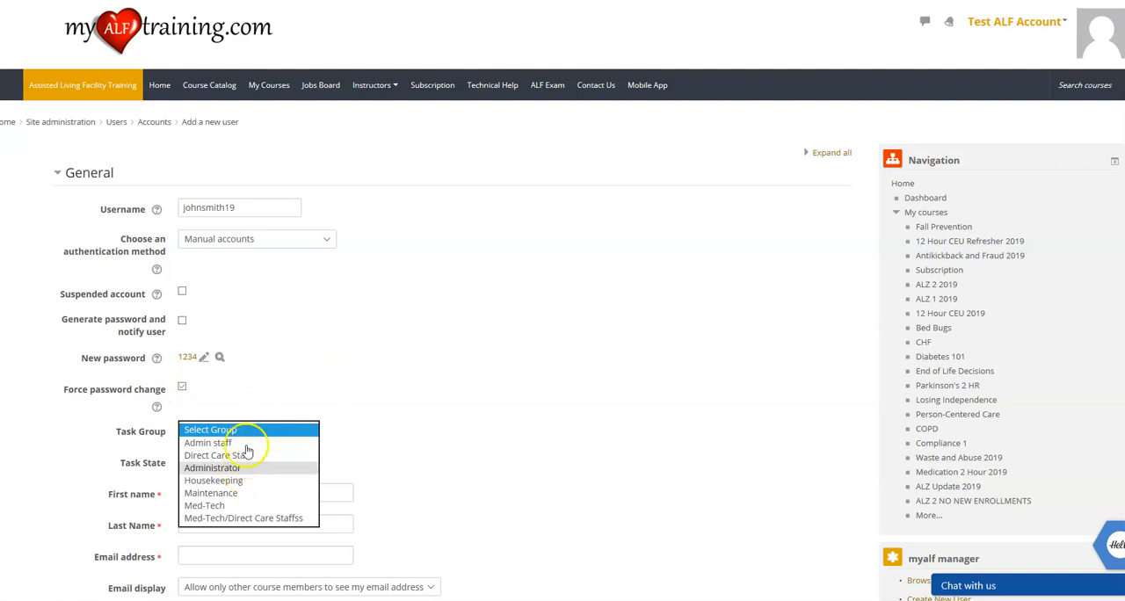
left_click(249, 455)
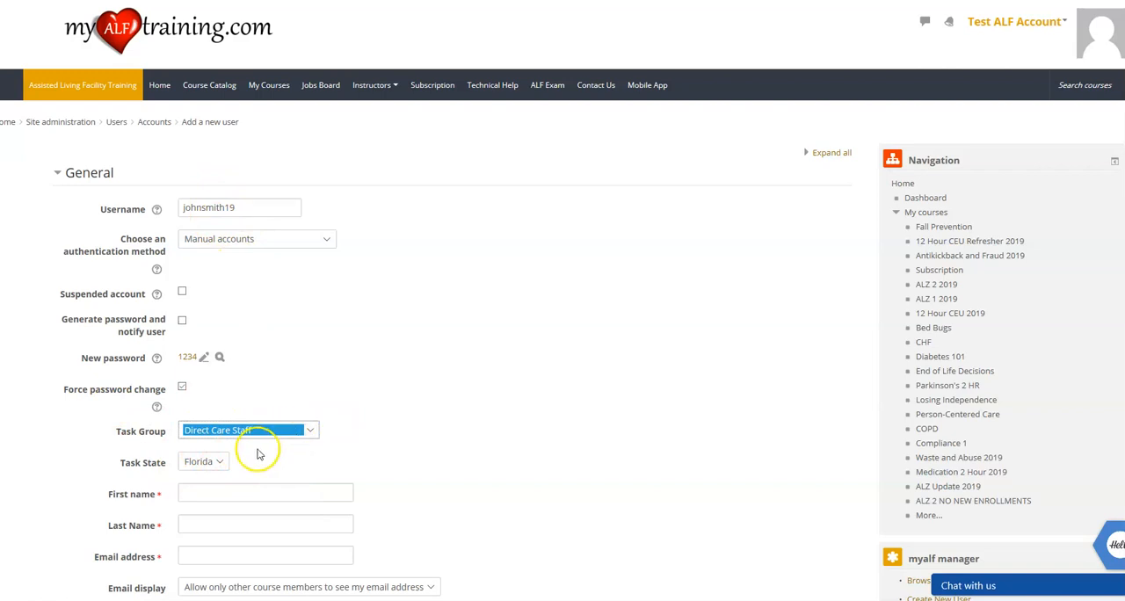
scroll(267, 448, "down", 1)
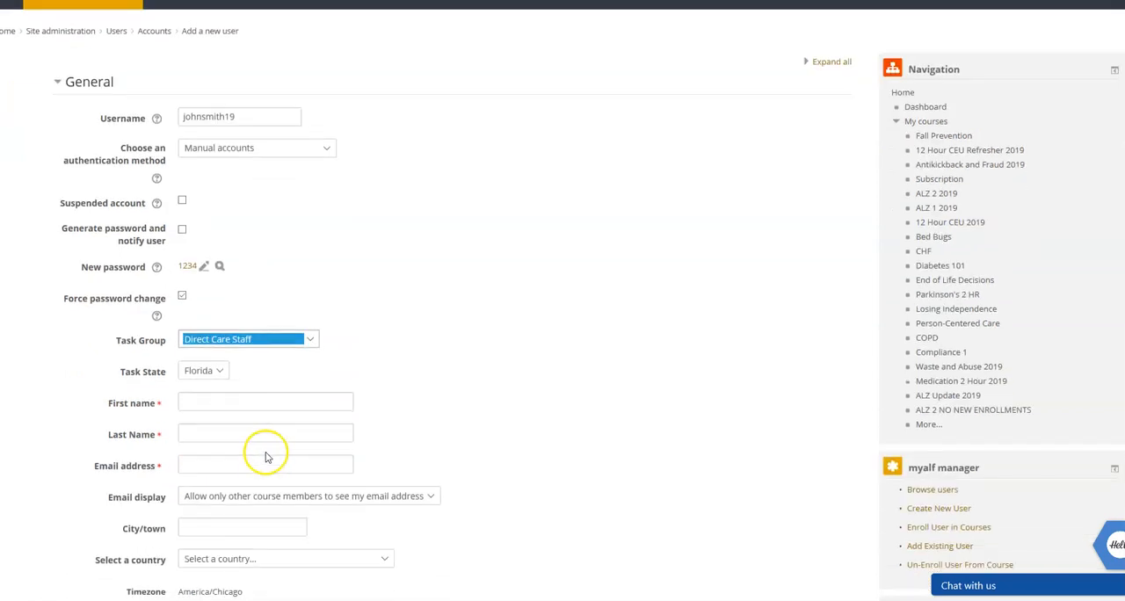
left_click(217, 372)
left_click(239, 374)
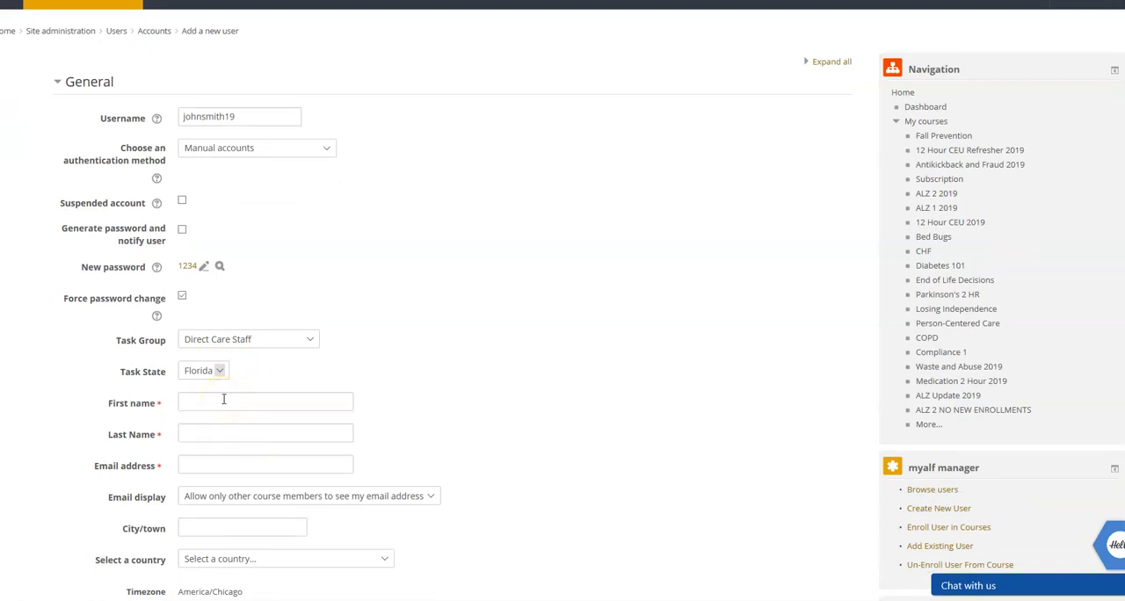
Enter the new employee's first name and last name.
left_click(224, 399)
left_click(374, 359)
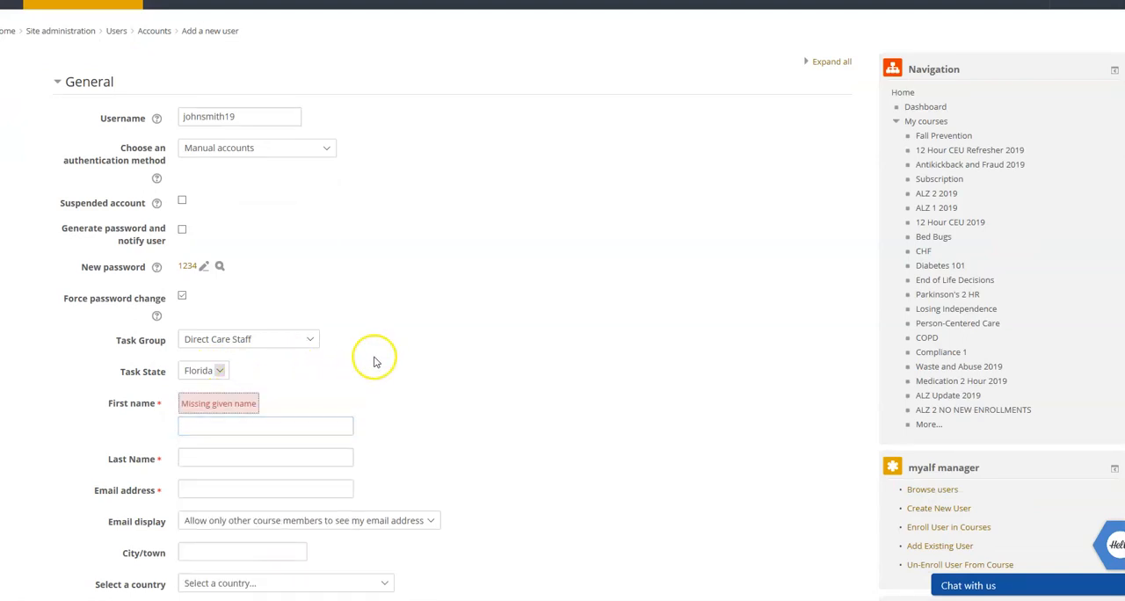
left_click(267, 427)
type("John K")
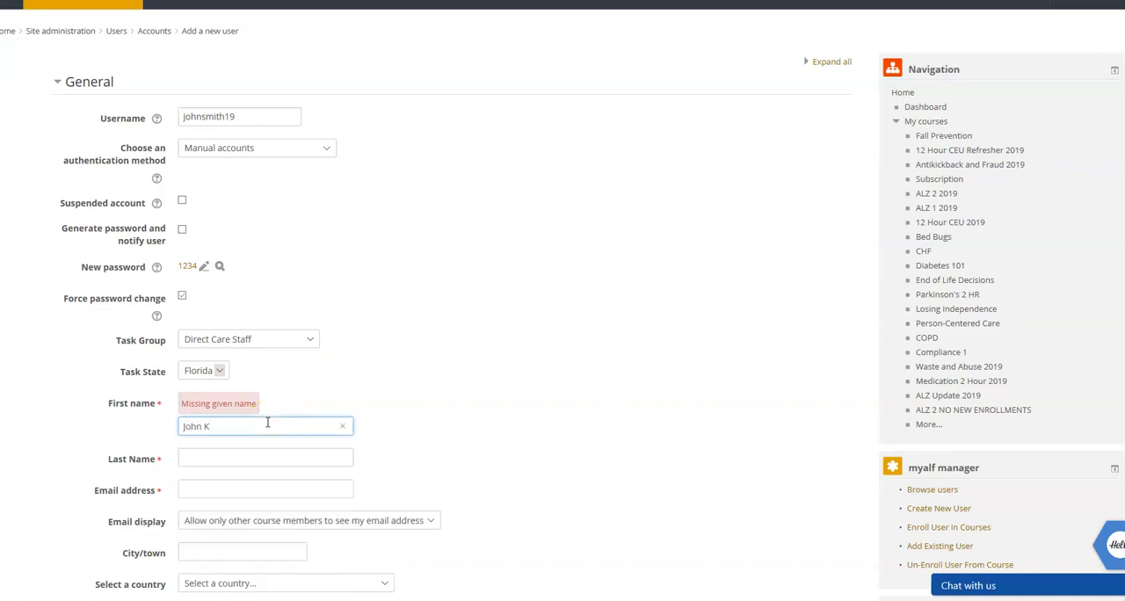
key("Tab")
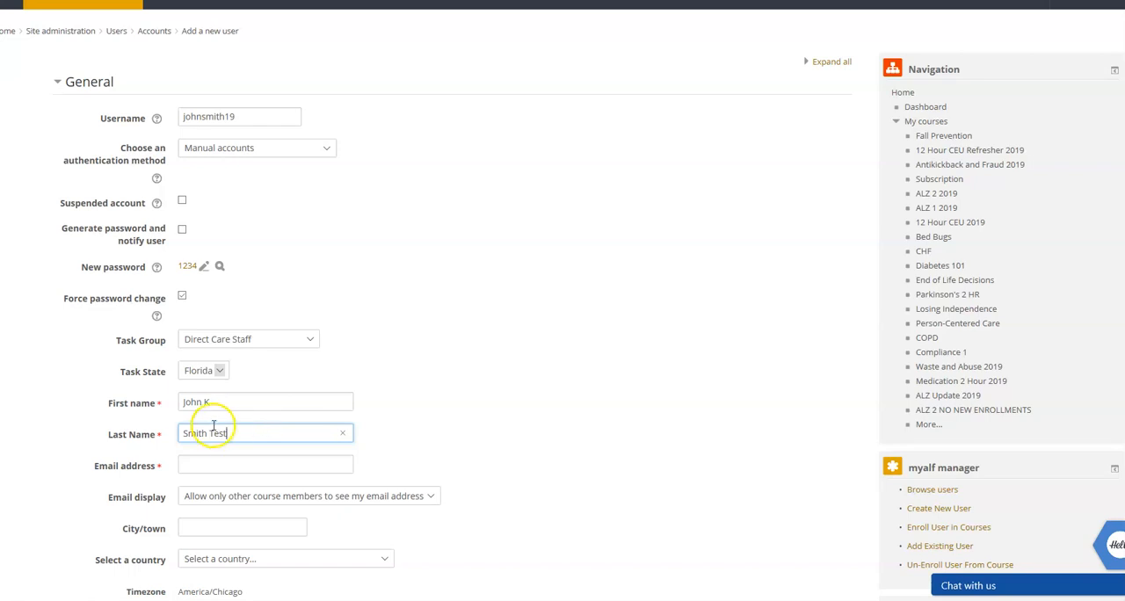
left_click(218, 459)
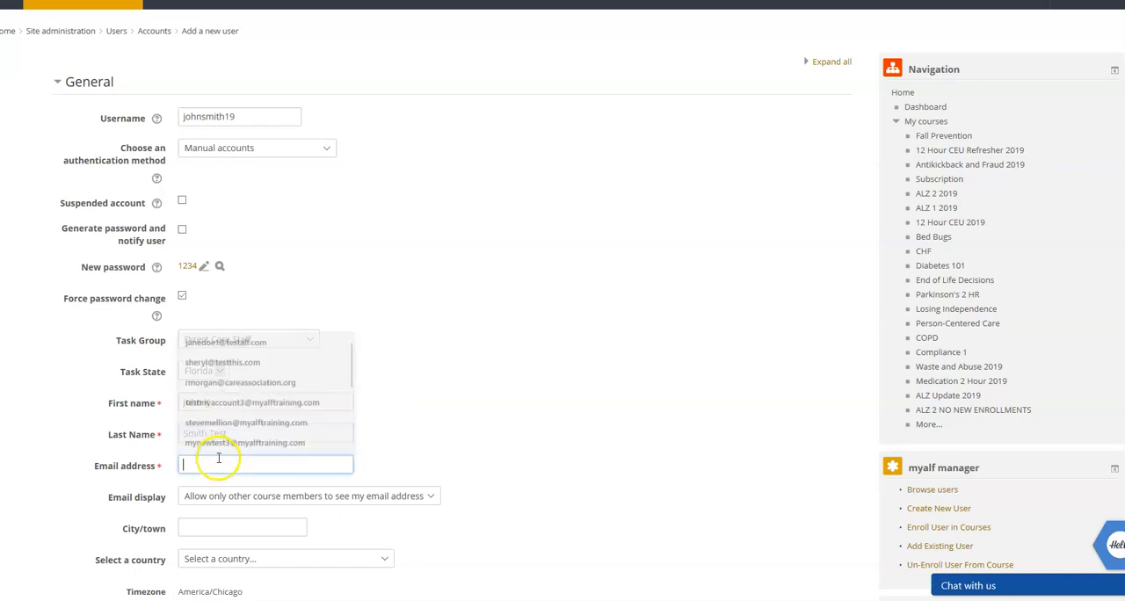
left_click(437, 394)
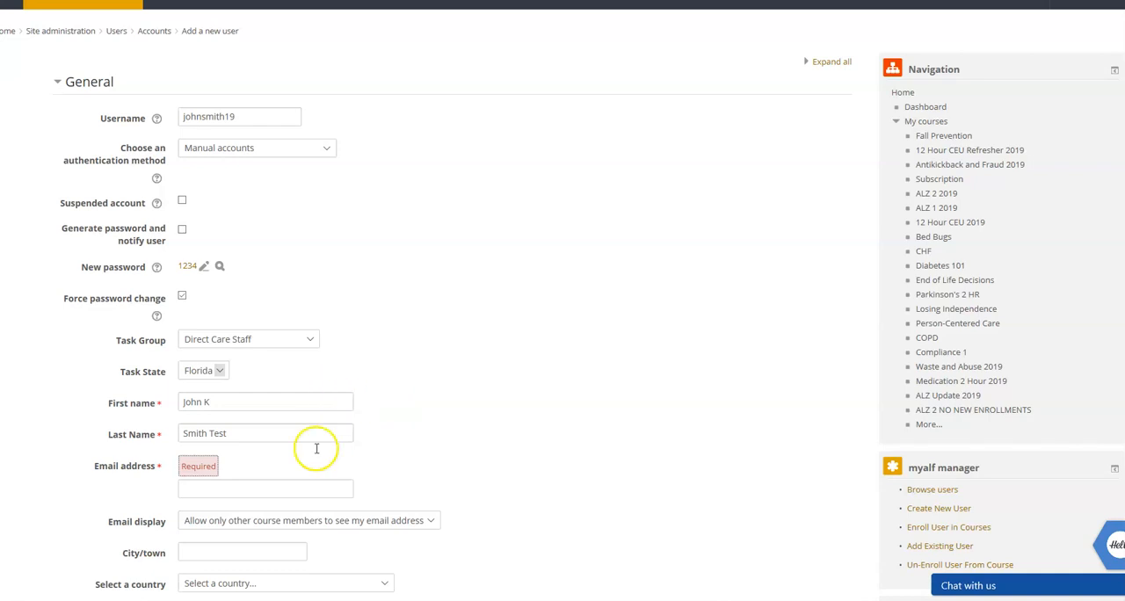
left_click(293, 488)
left_click(423, 497)
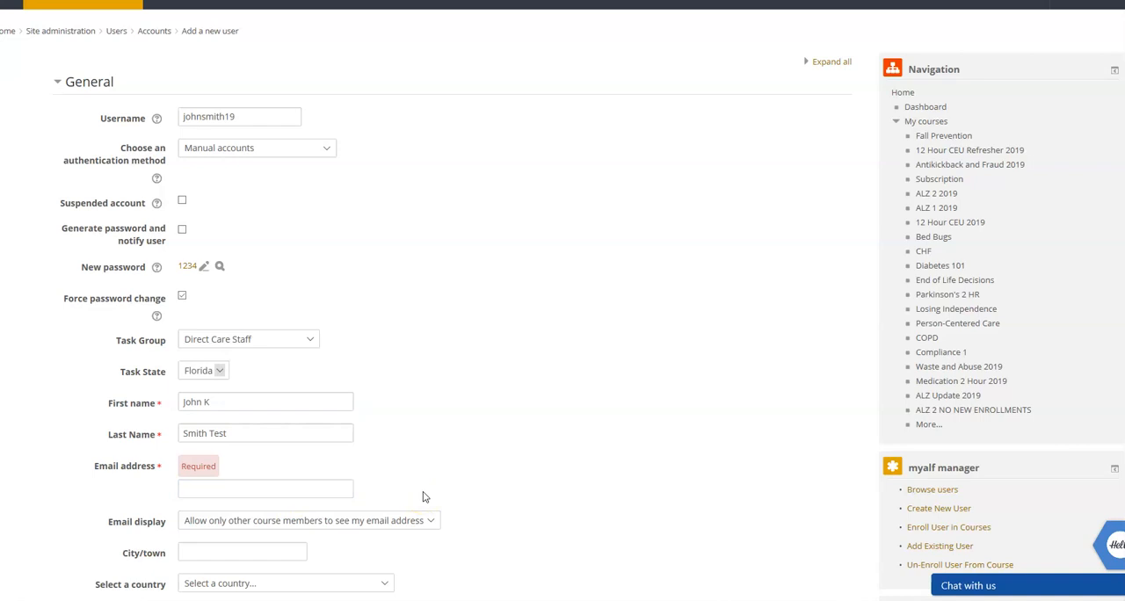
left_click(329, 490)
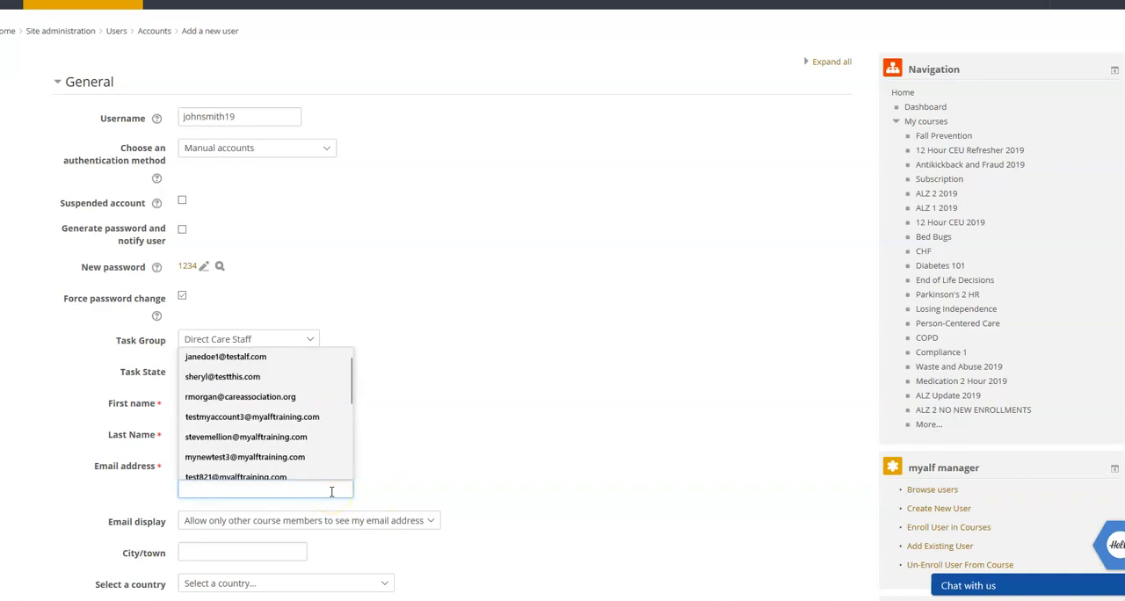
left_click(367, 488)
left_click(335, 490)
left_click(394, 489)
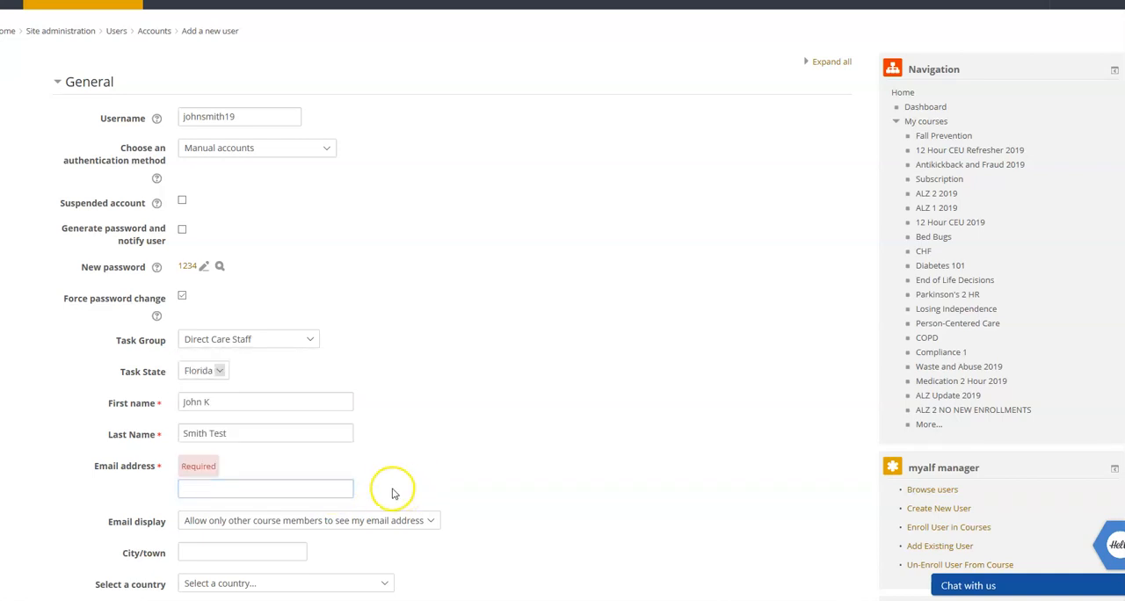
Fill in the new employee's email address, reusing the copied username as its first part.
left_click(257, 489)
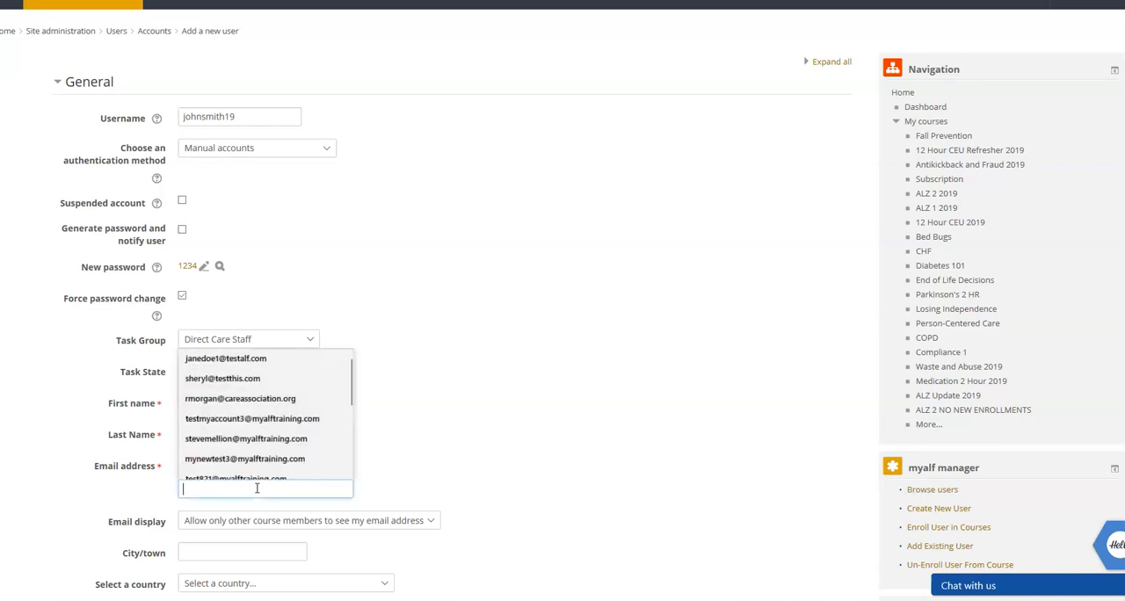
type("john")
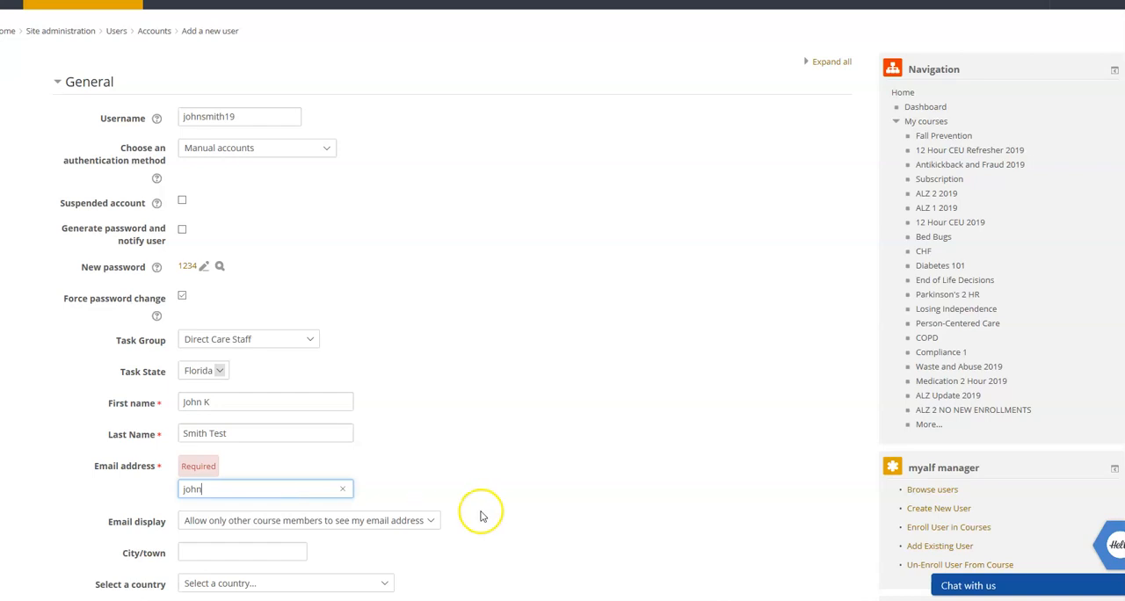
double_click(212, 123)
key("ctrl+c")
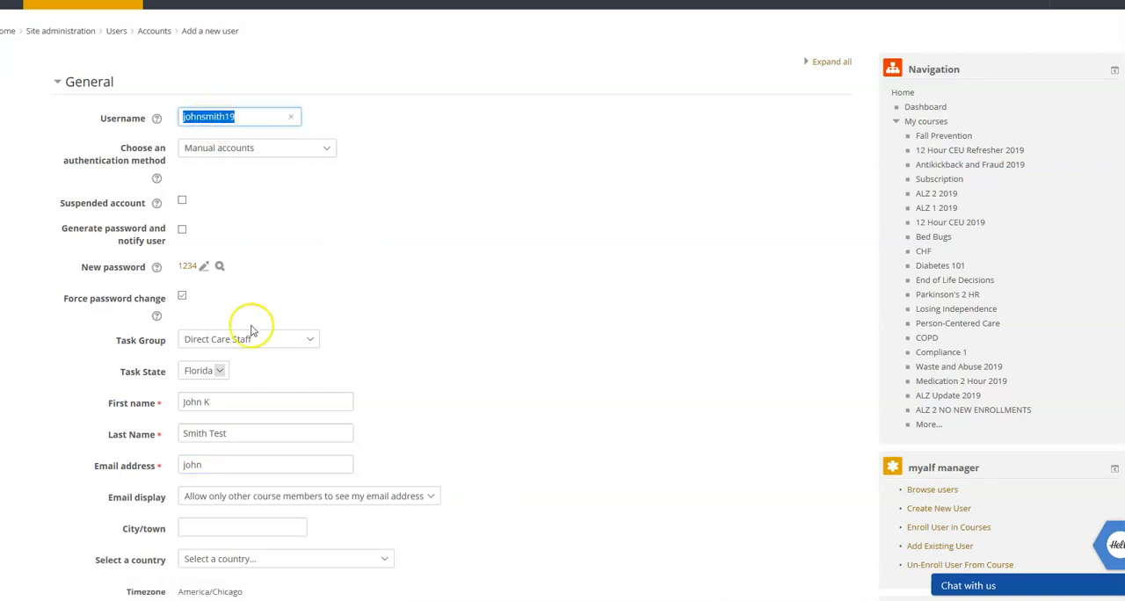
double_click(216, 459)
key("ctrl+v")
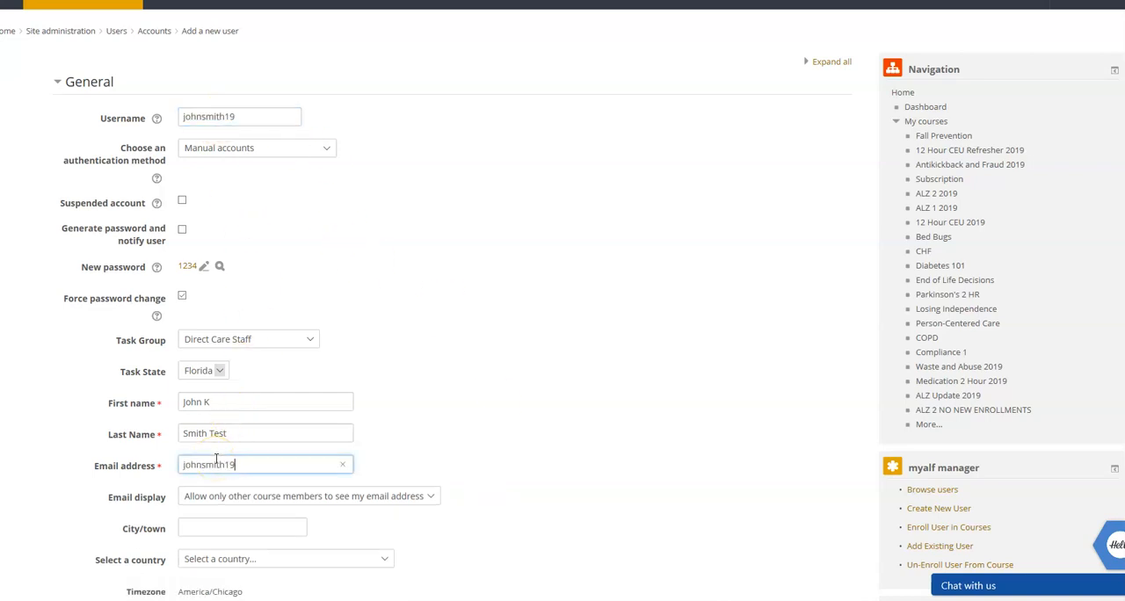
type("@")
scroll(505, 393, "up", 1)
scroll(510, 389, "down", 1)
scroll(512, 390, "up", 1)
scroll(513, 392, "down", 2)
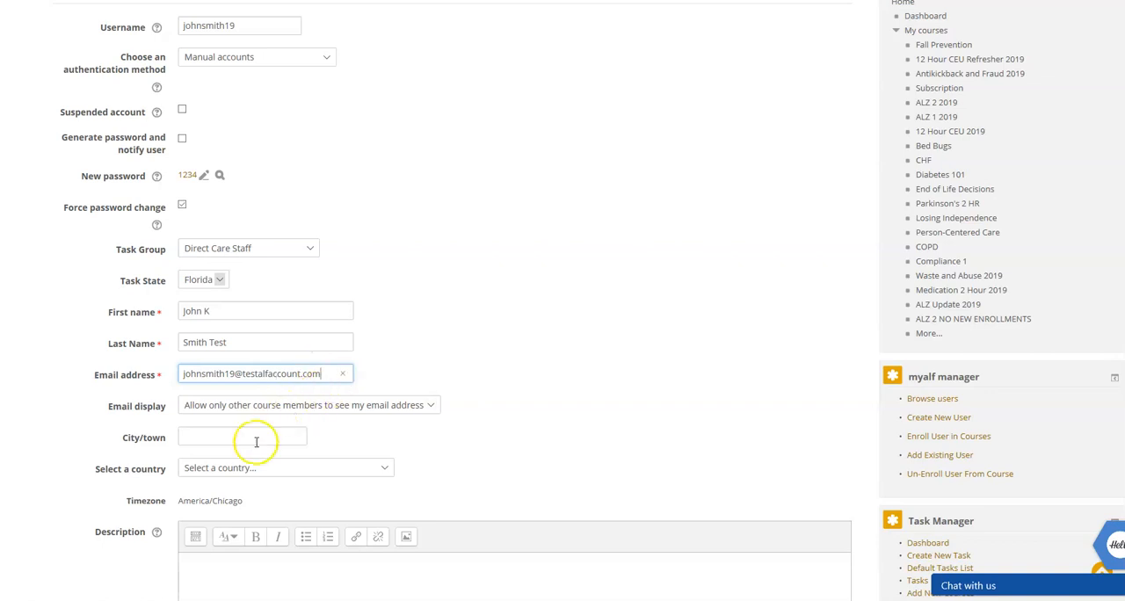
left_click(512, 412)
Set the new employee's country to United States.
scroll(512, 412, "down", 2)
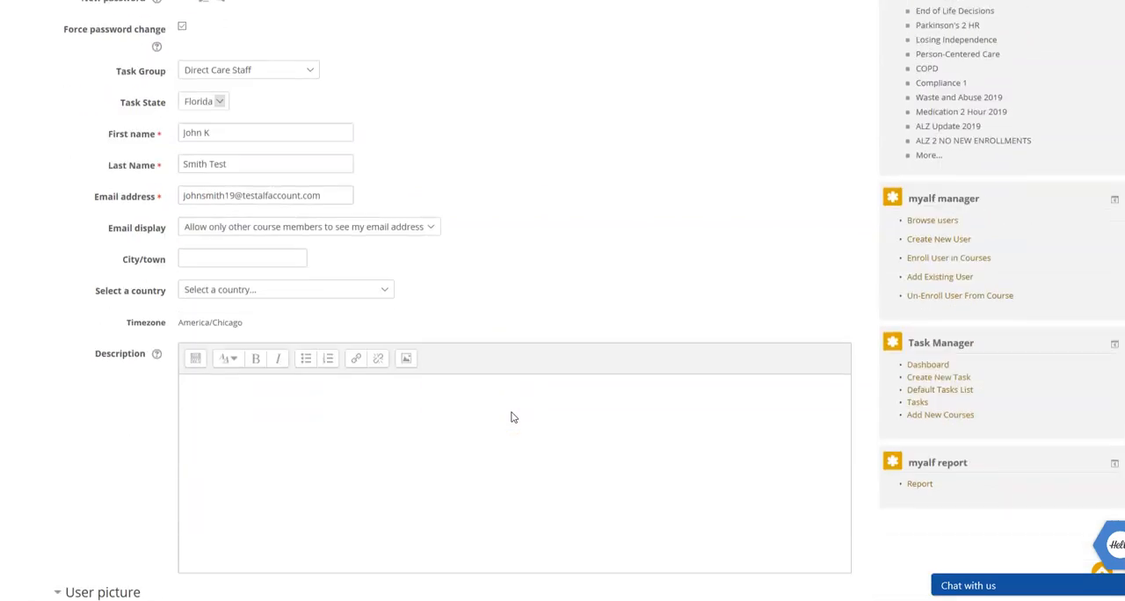
left_click(251, 289)
key("u")
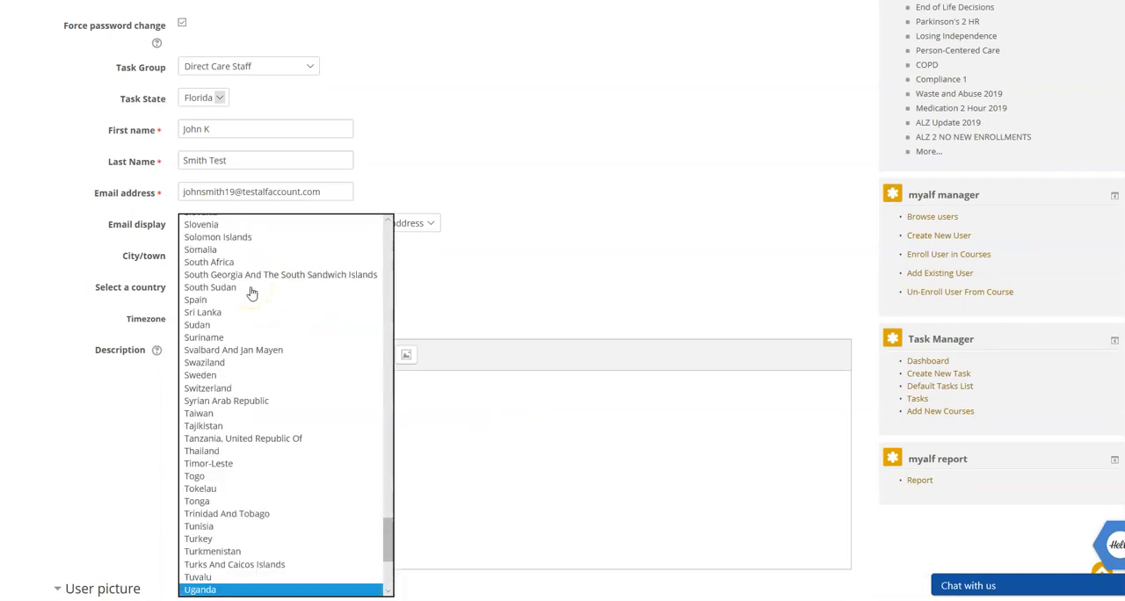
scroll(259, 387, "down", 2)
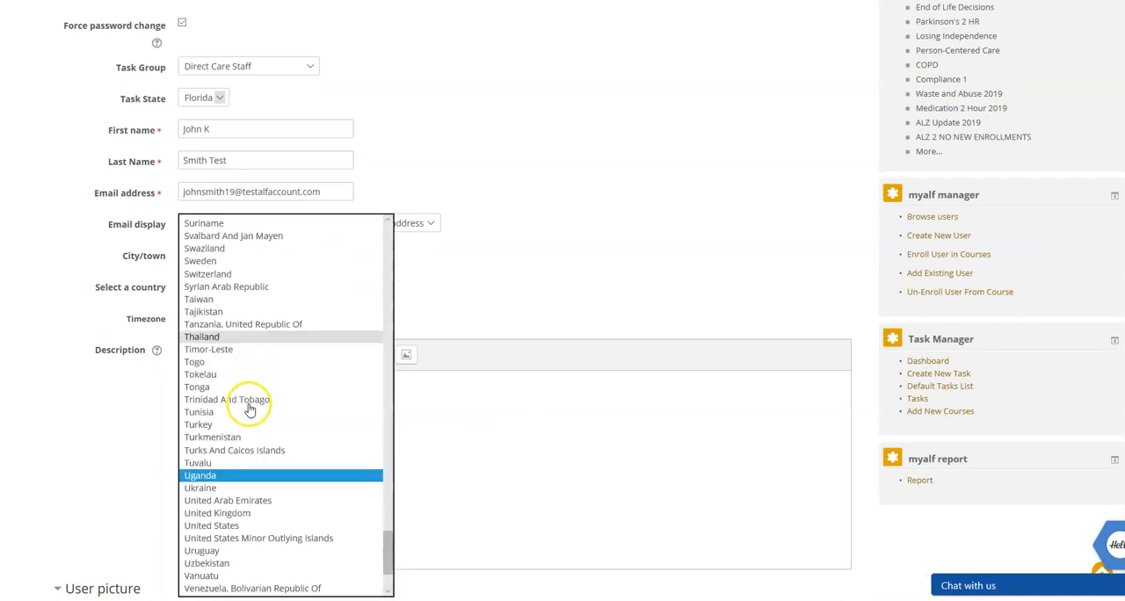
left_click(246, 527)
Fill in the new employee's phone and mobile phone numbers in the optional details.
scroll(76, 432, "down", 1)
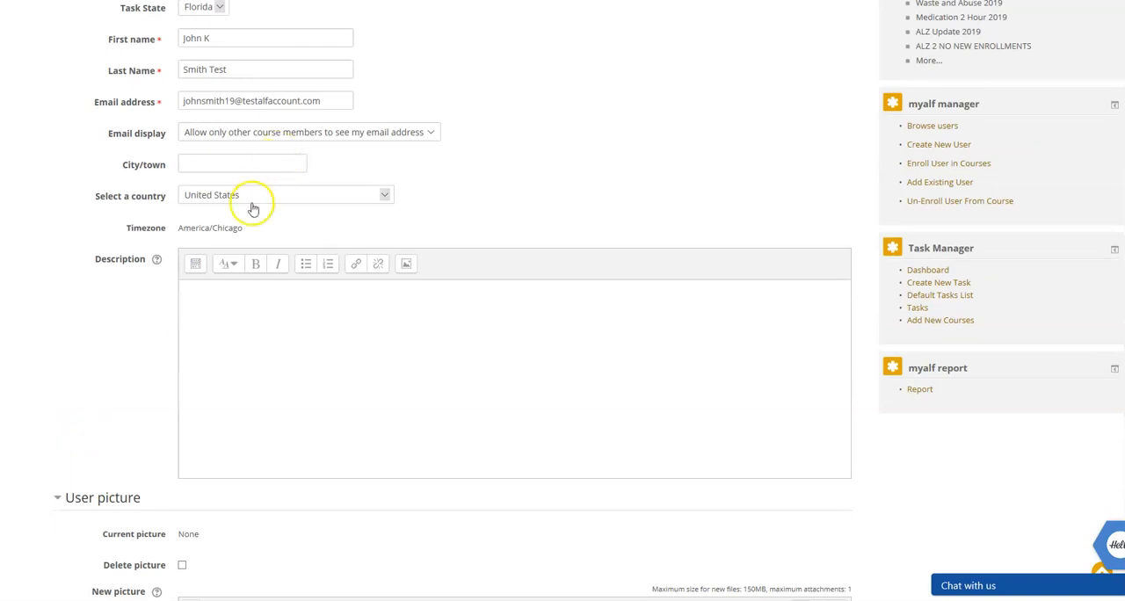
scroll(123, 266, "down", 5)
left_click(108, 373)
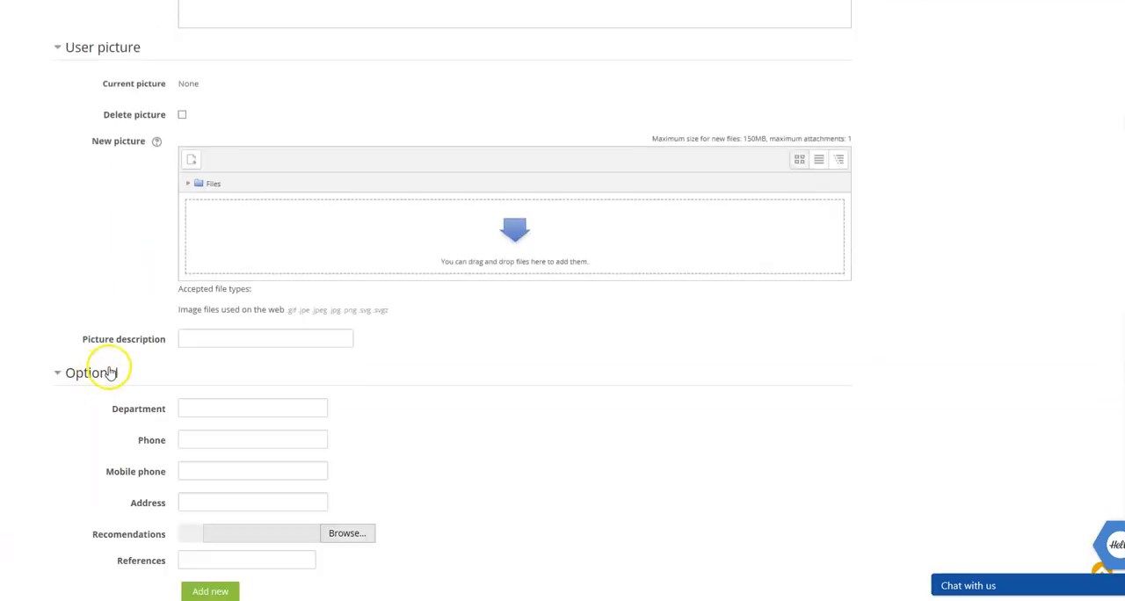
left_click(206, 440)
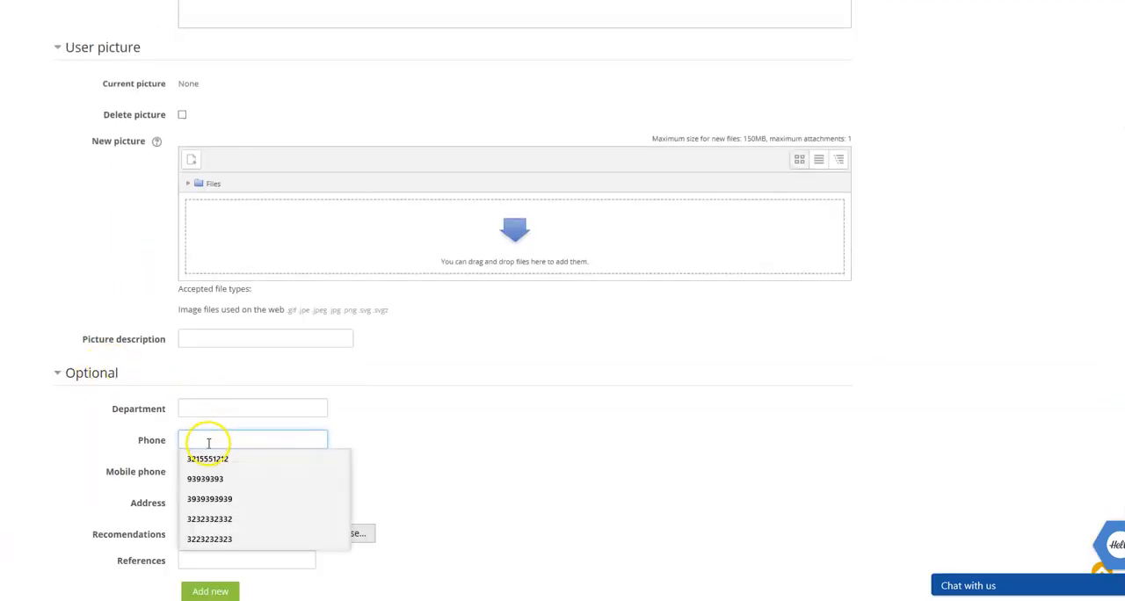
left_click(208, 458)
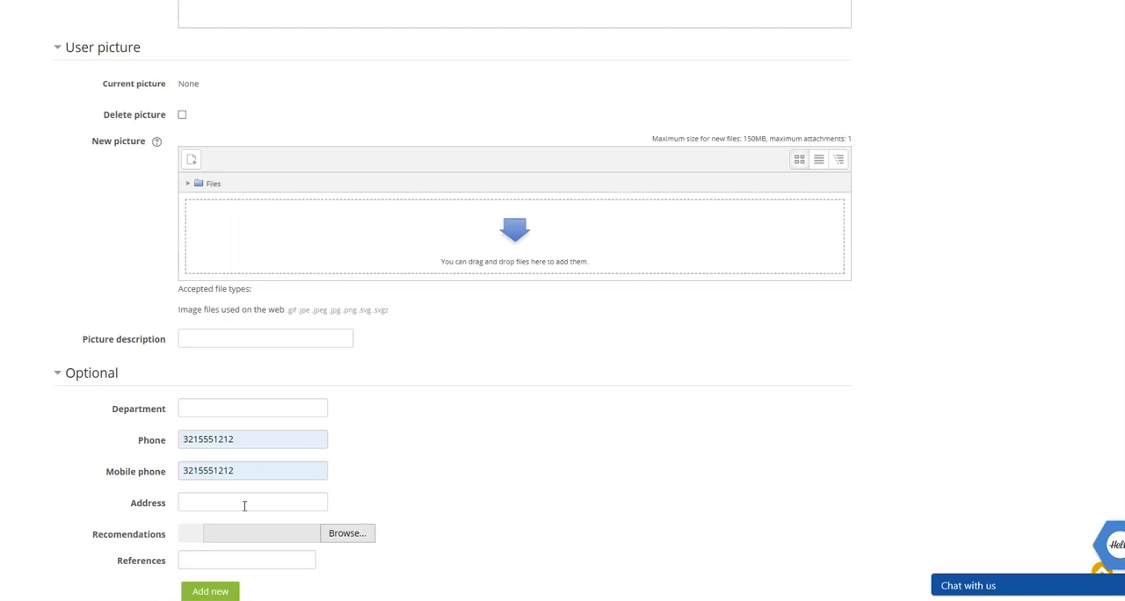
Create the user and highlight the new employee's contact number in the employee list.
scroll(251, 493, "down", 2)
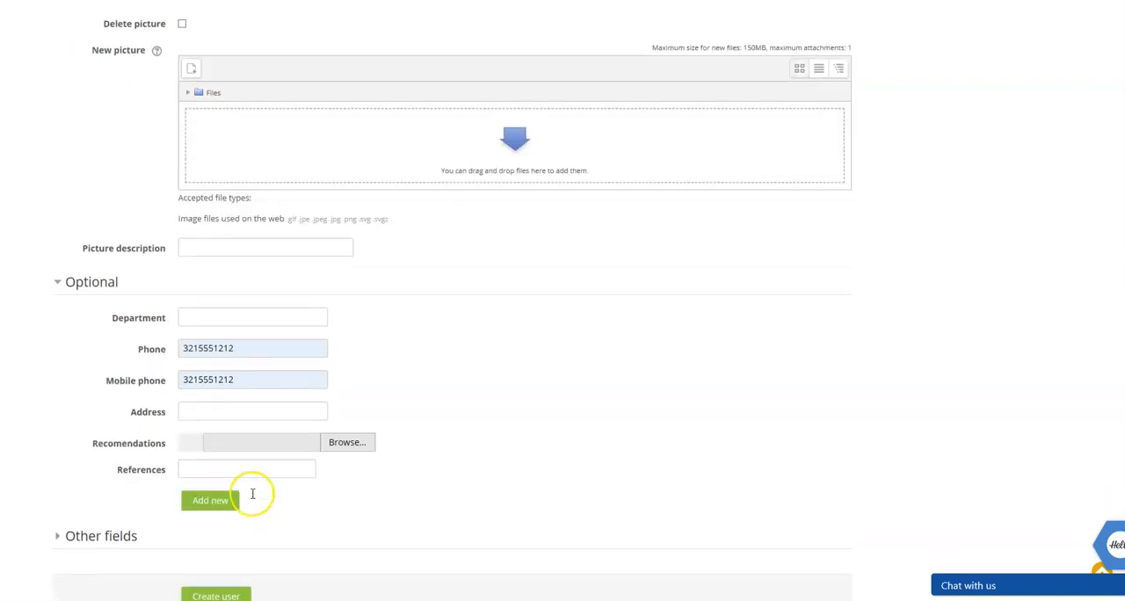
scroll(293, 497, "down", 2)
scroll(10, 377, "down", 1)
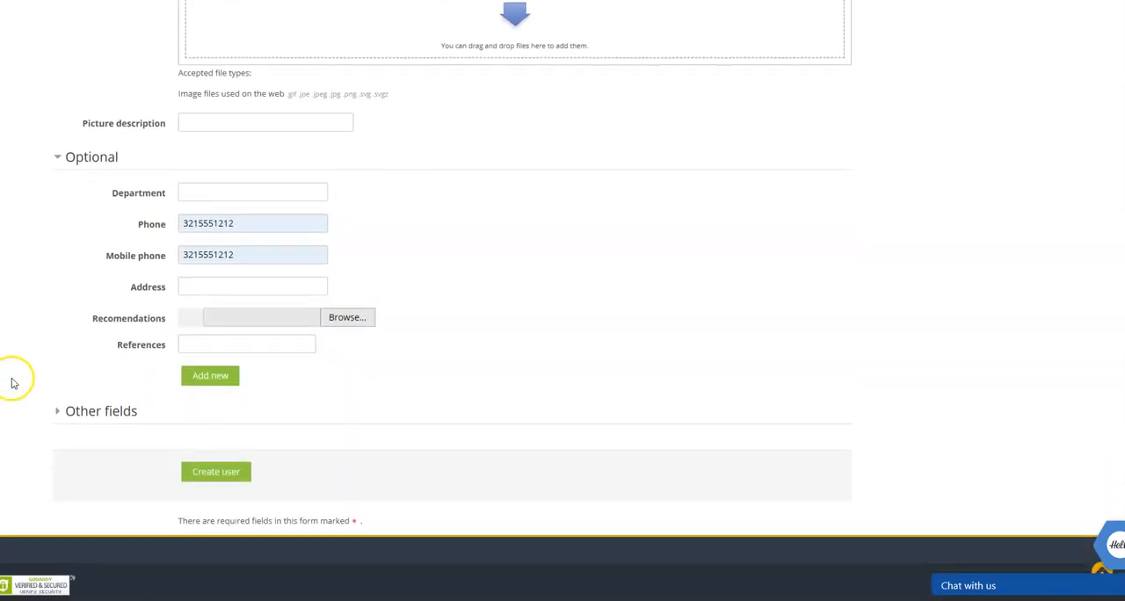
left_click(216, 474)
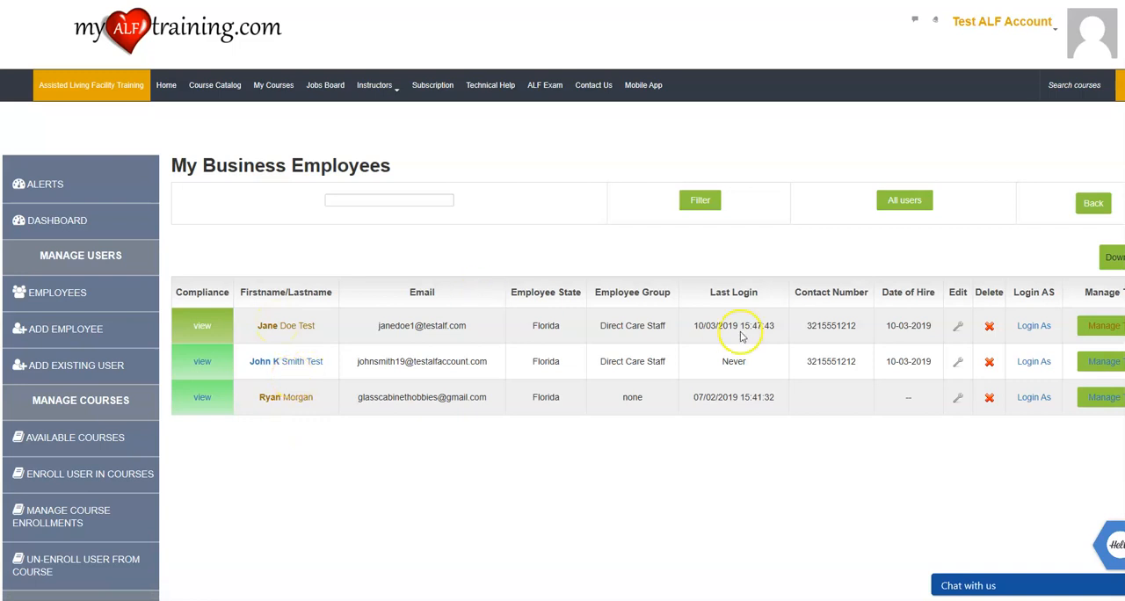
double_click(824, 365)
left_click(820, 362)
double_click(821, 364)
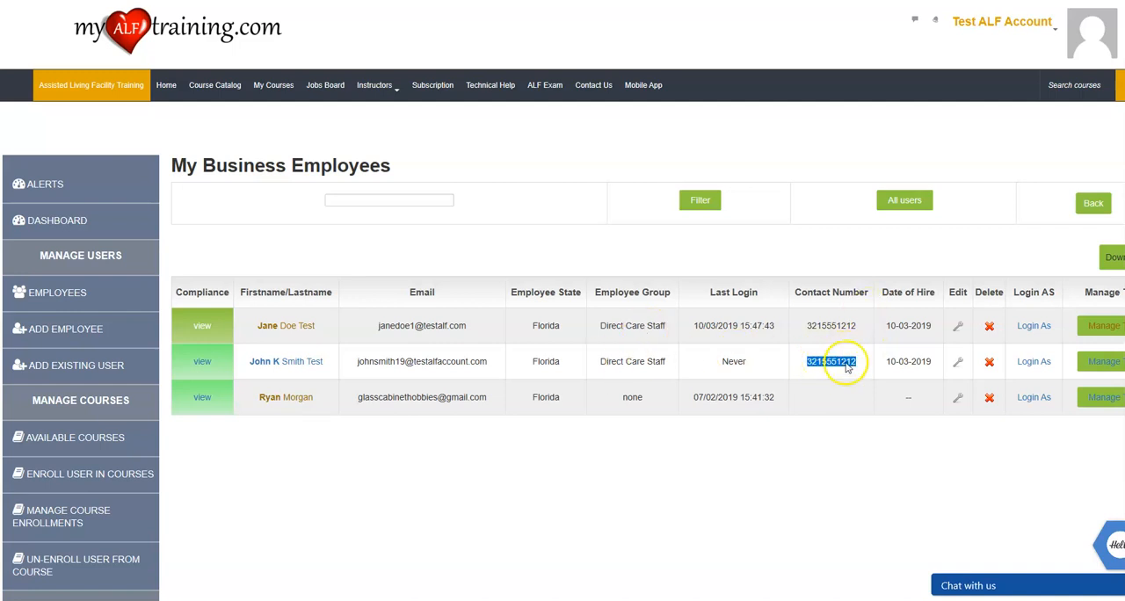
Highlight the new employee's date of hire in the employee list and open that employee's profile page.
left_click(918, 363)
double_click(919, 364)
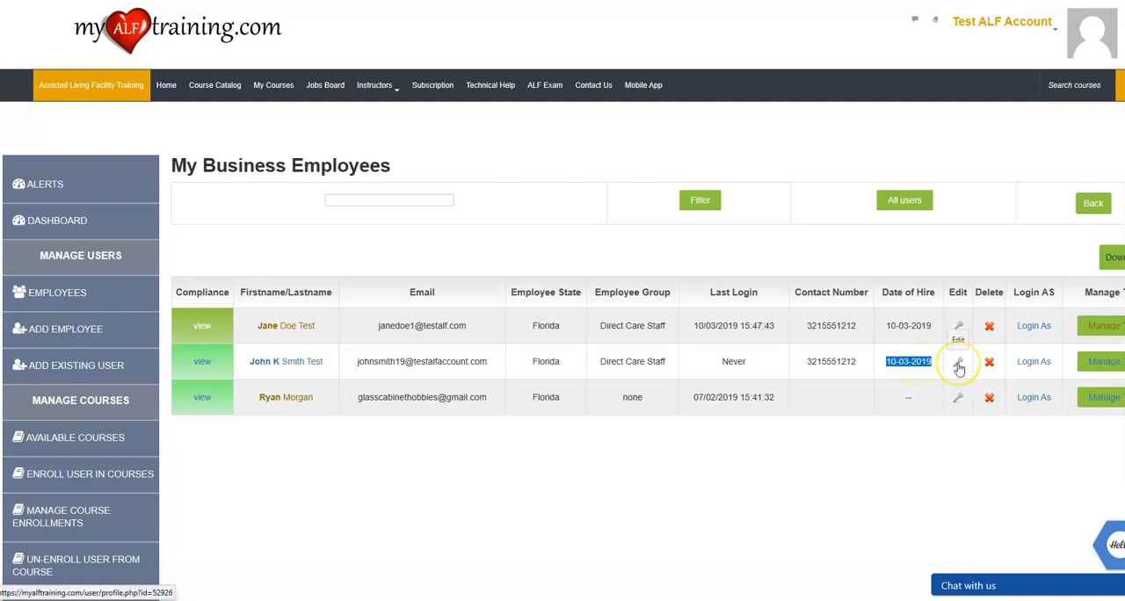
left_click(957, 363)
scroll(565, 351, "down", 5)
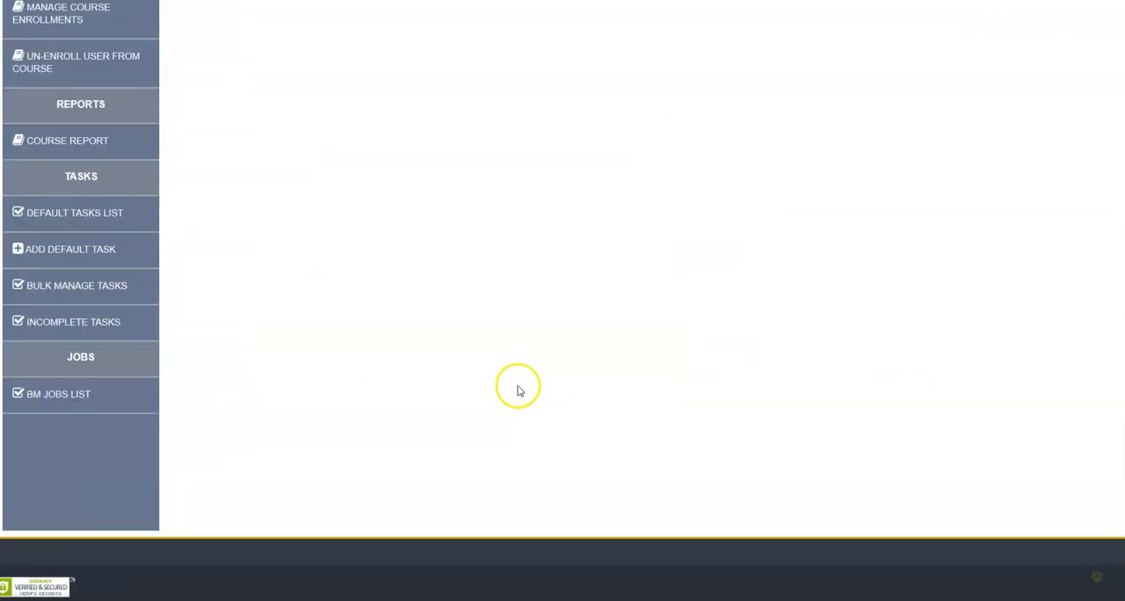
scroll(515, 385, "up", 5)
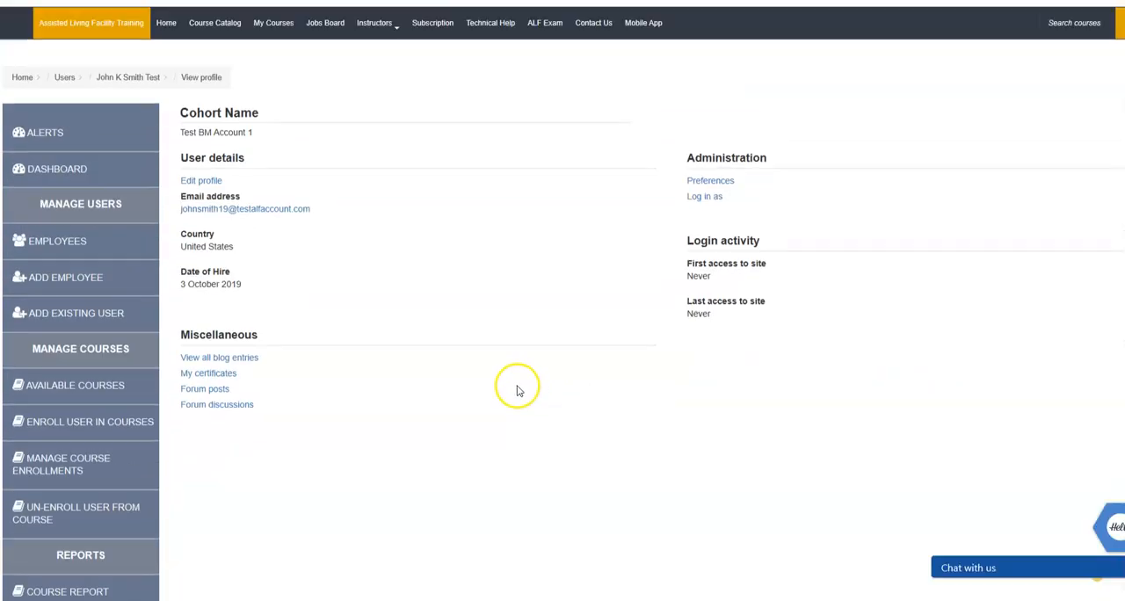
Open the new employee's profile for editing and expand the Other fields section to examine its date of hire and contact fields.
left_click(191, 183)
scroll(372, 323, "down", 15)
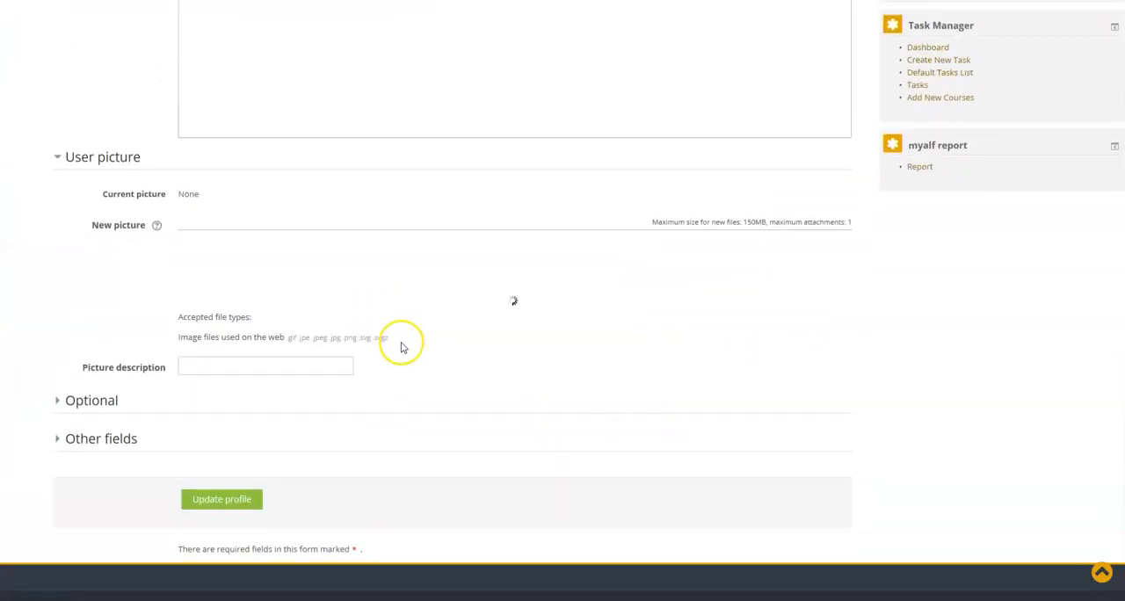
left_click(75, 455)
left_click(72, 497)
scroll(72, 479, "down", 4)
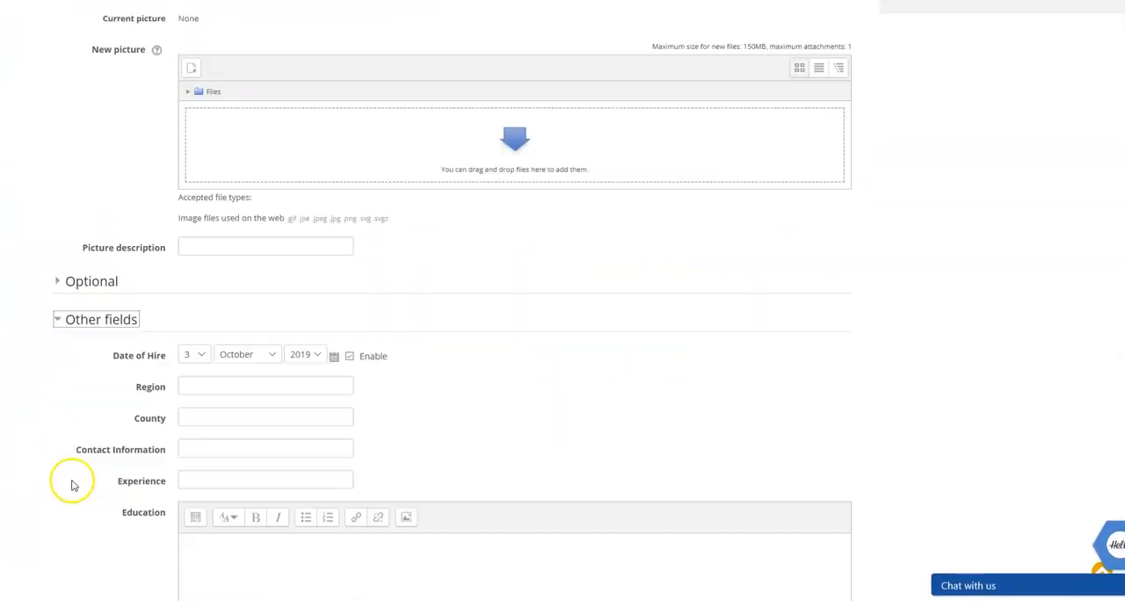
scroll(75, 477, "up", 2)
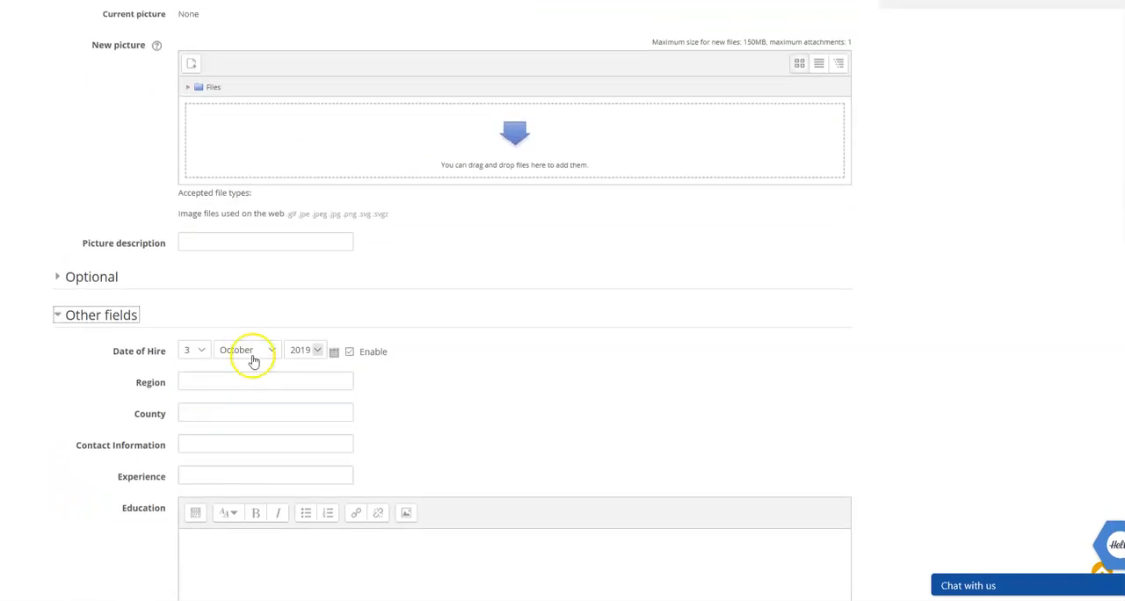
Expand and collapse the Optional section of the employee's profile, and update the profile.
left_click(93, 279)
left_click(94, 284)
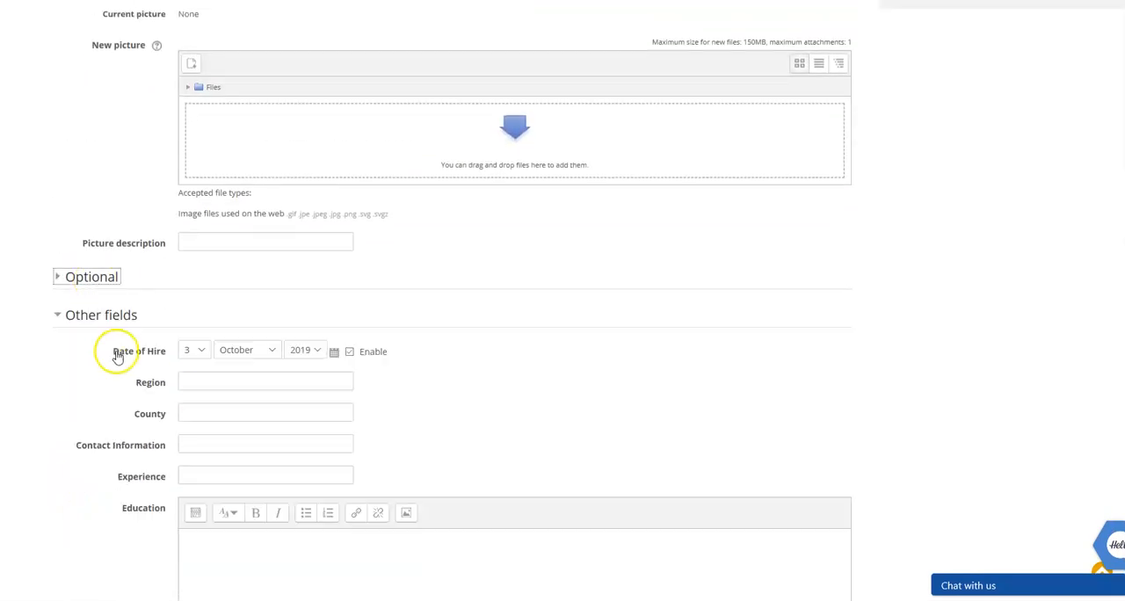
scroll(118, 371, "down", 6)
left_click(215, 471)
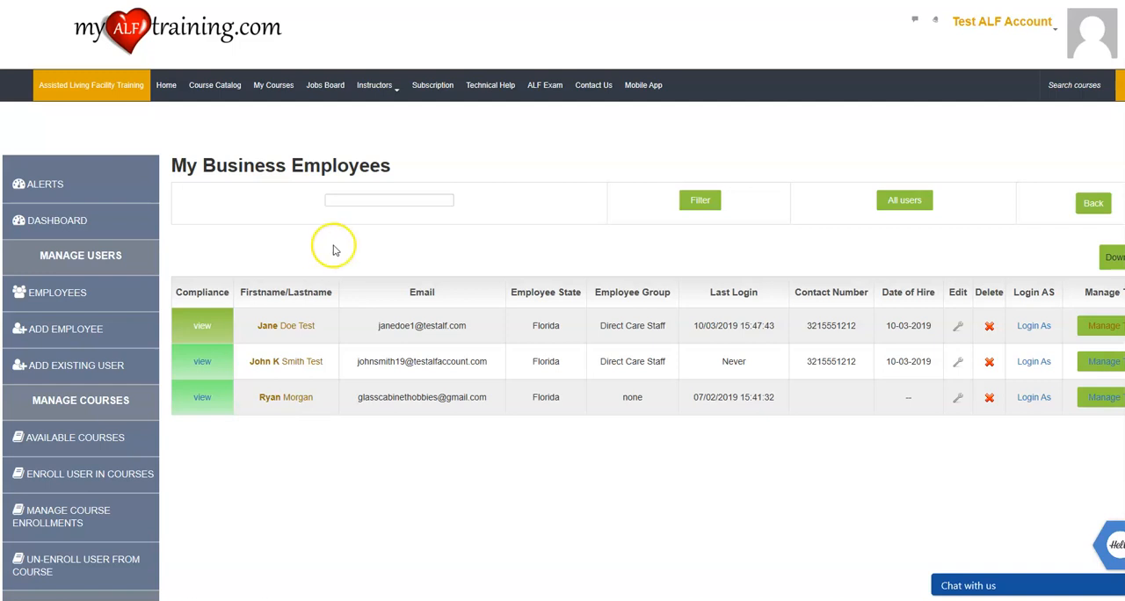
Browse the account's available courses and open Anti-Kickback and Fraud 2019.
scroll(327, 255, "down", 1)
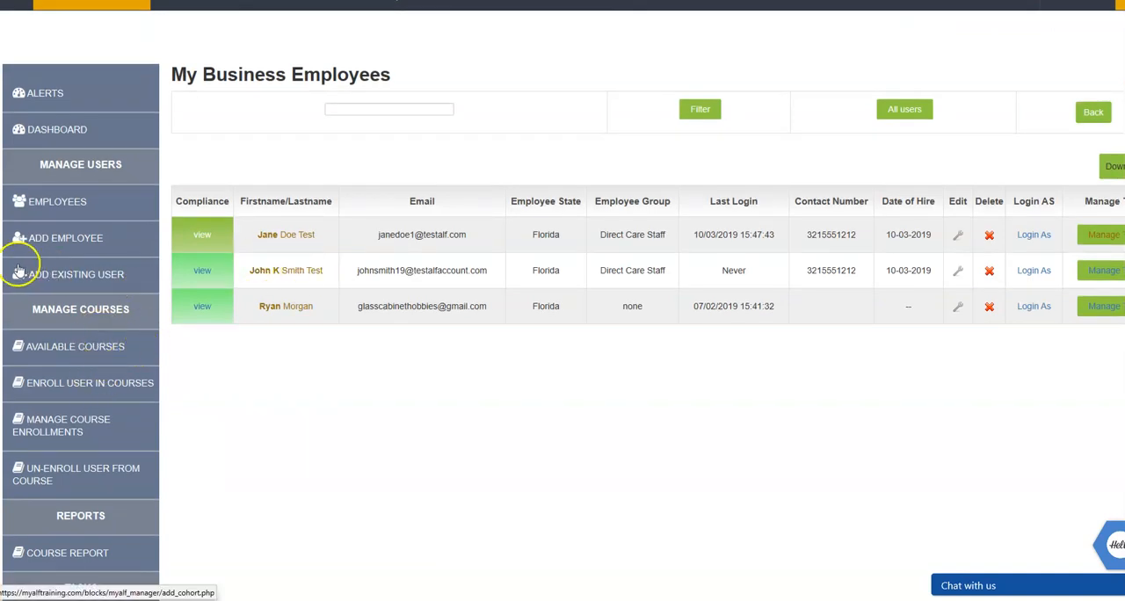
left_click(59, 353)
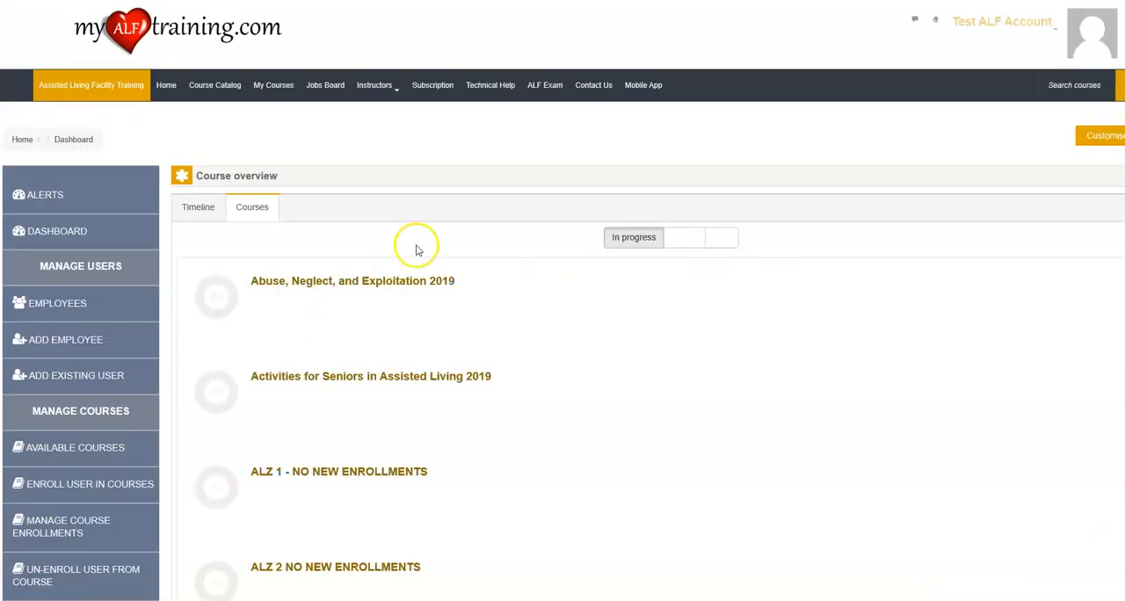
scroll(490, 385, "down", 8)
scroll(490, 385, "down", 12)
scroll(490, 385, "up", 14)
left_click(373, 230)
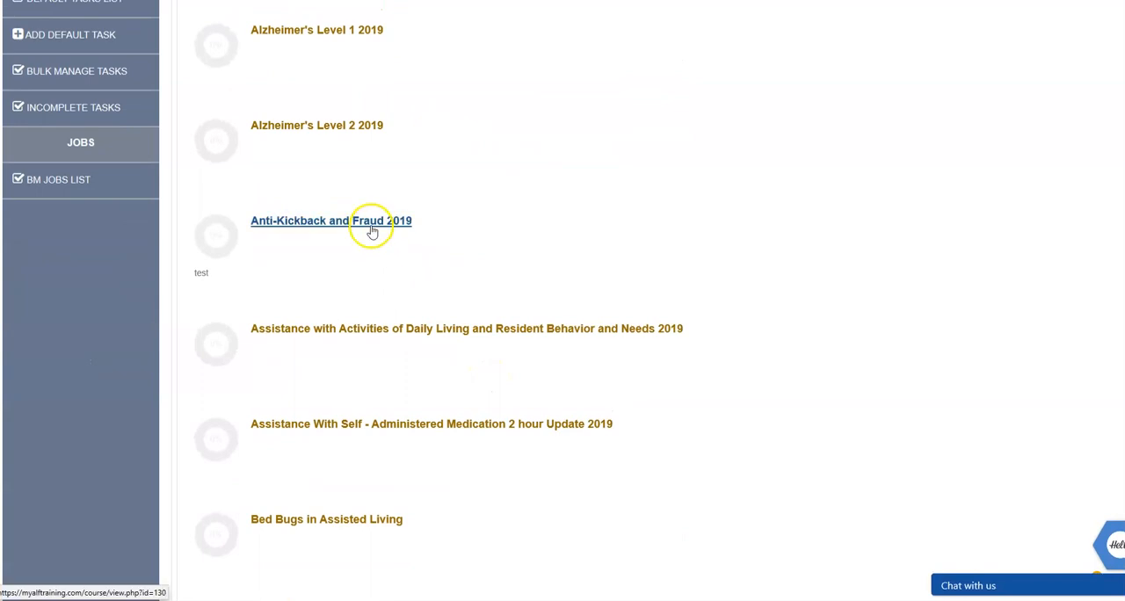
Examine the Anti-Kickback and Fraud course page from the introduction through the module to the certificate of completion.
scroll(433, 283, "down", 1)
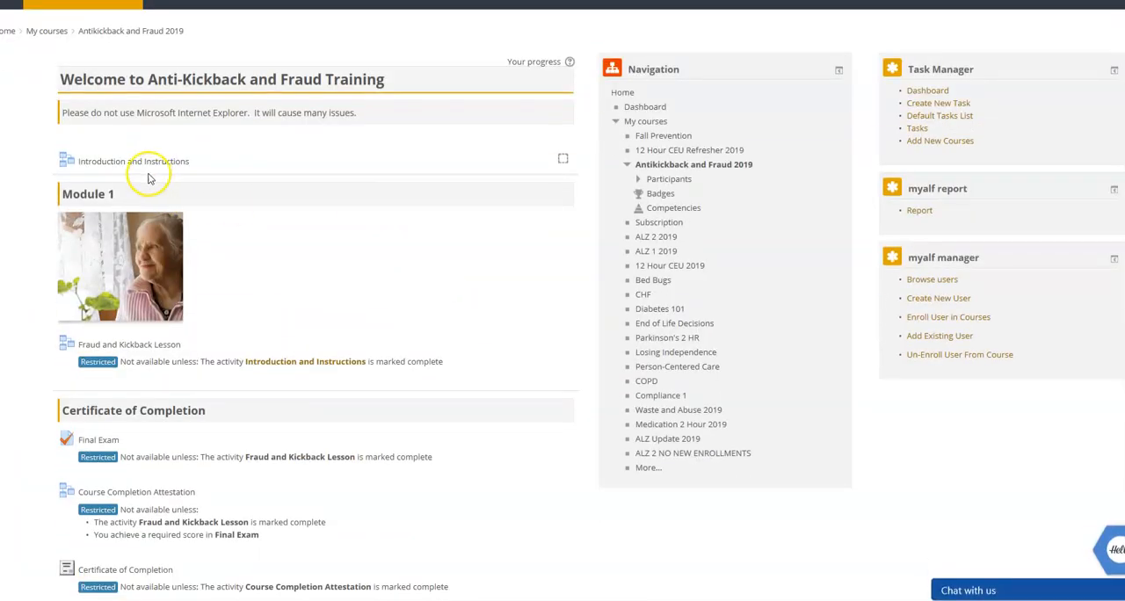
scroll(138, 407, "up", 1)
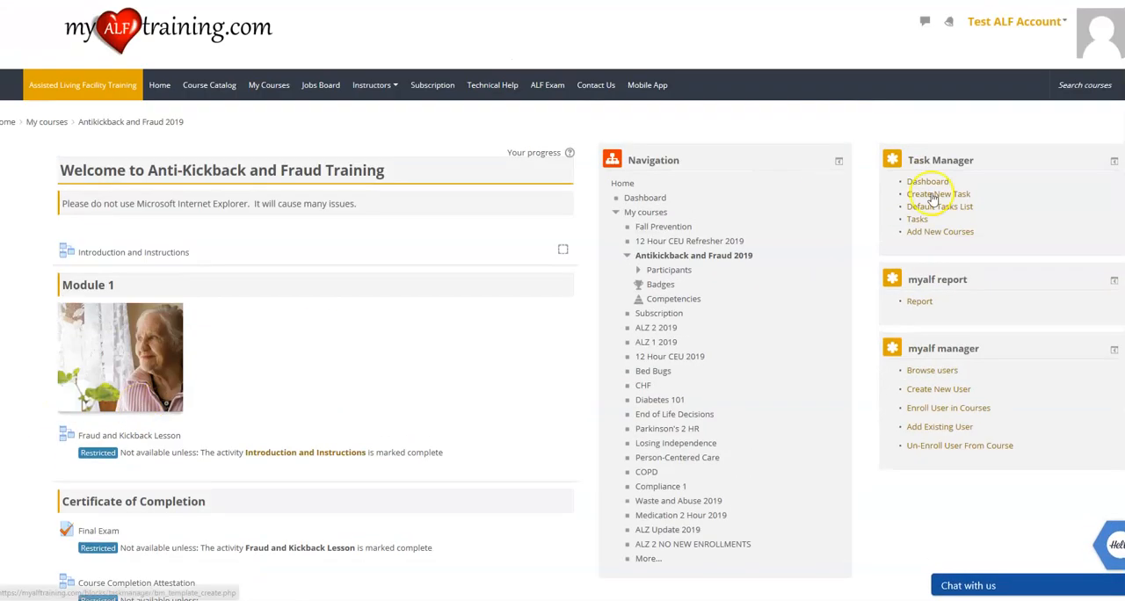
scroll(198, 347, "down", 2)
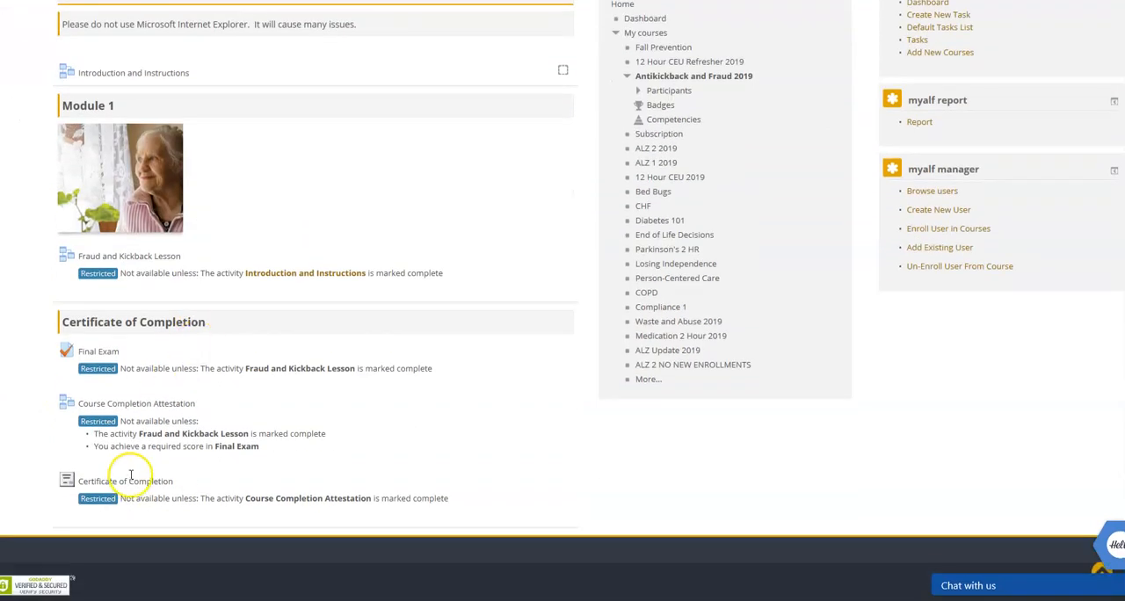
scroll(258, 386, "up", 3)
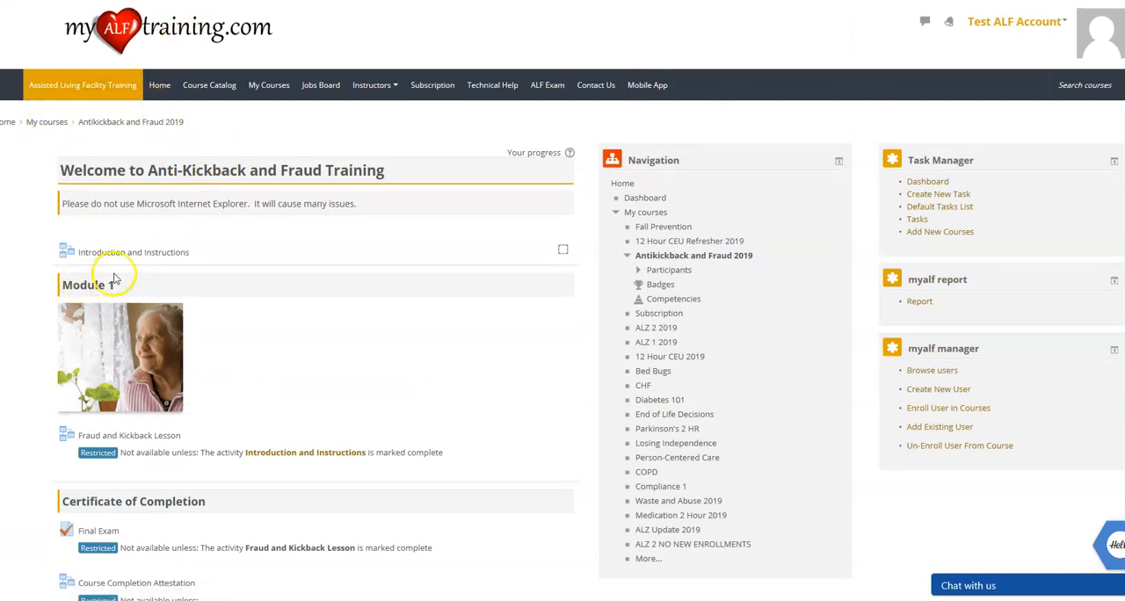
Return to the dashboard, start enrolling users in courses, and select Alzheimer's Level 1 2019.
left_click(169, 89)
scroll(143, 322, "down", 2)
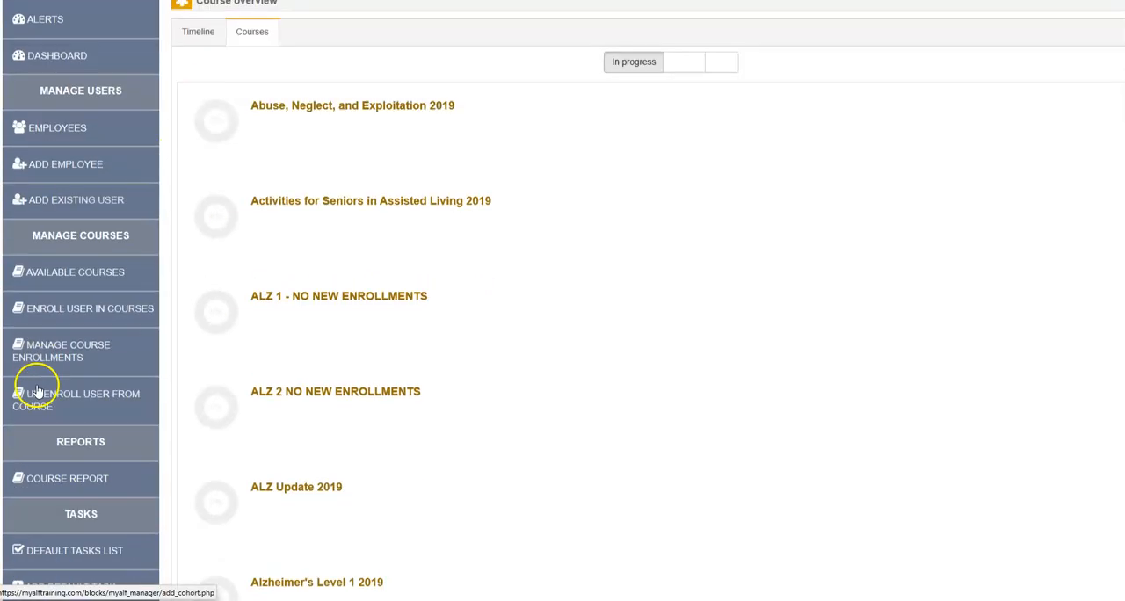
left_click(95, 305)
scroll(254, 271, "down", 2)
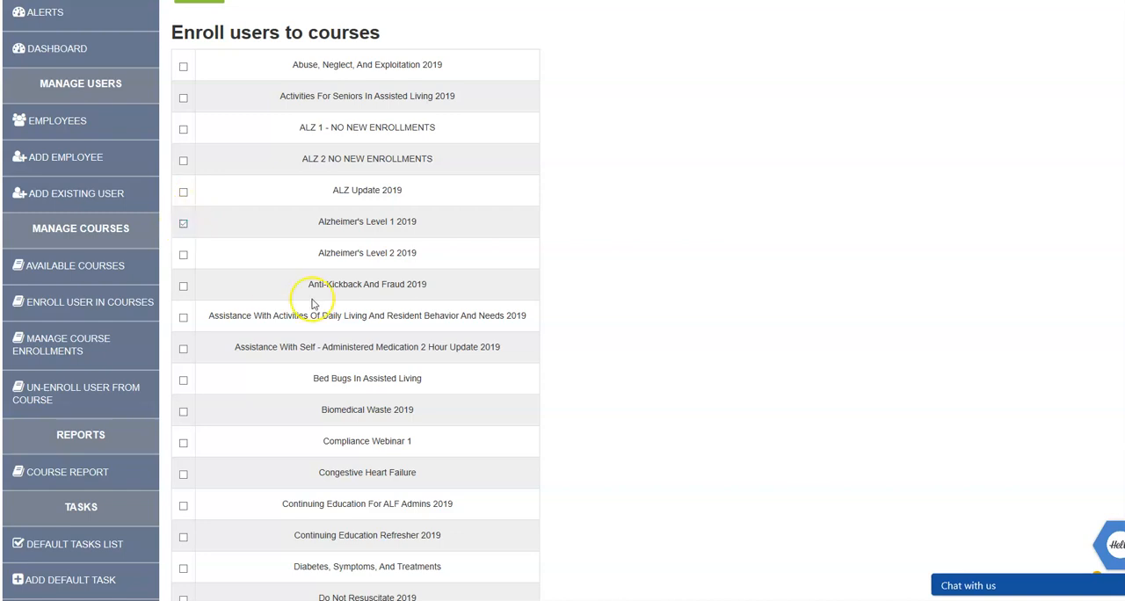
Select all three employees and enroll them in the chosen course.
scroll(312, 303, "down", 10)
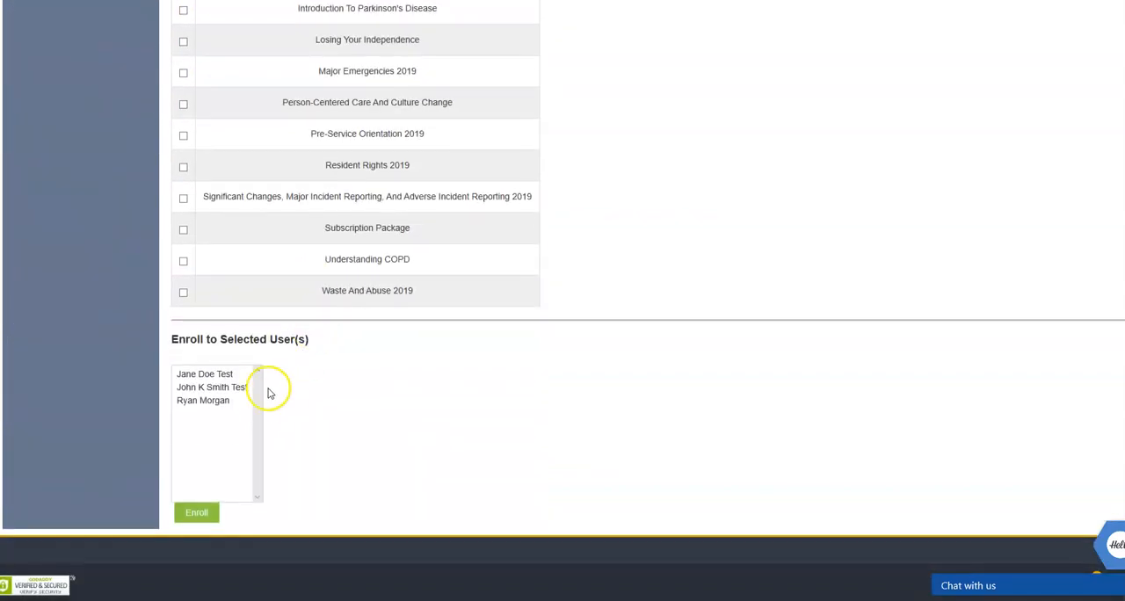
left_click(219, 376)
left_click(221, 389, "ctrl")
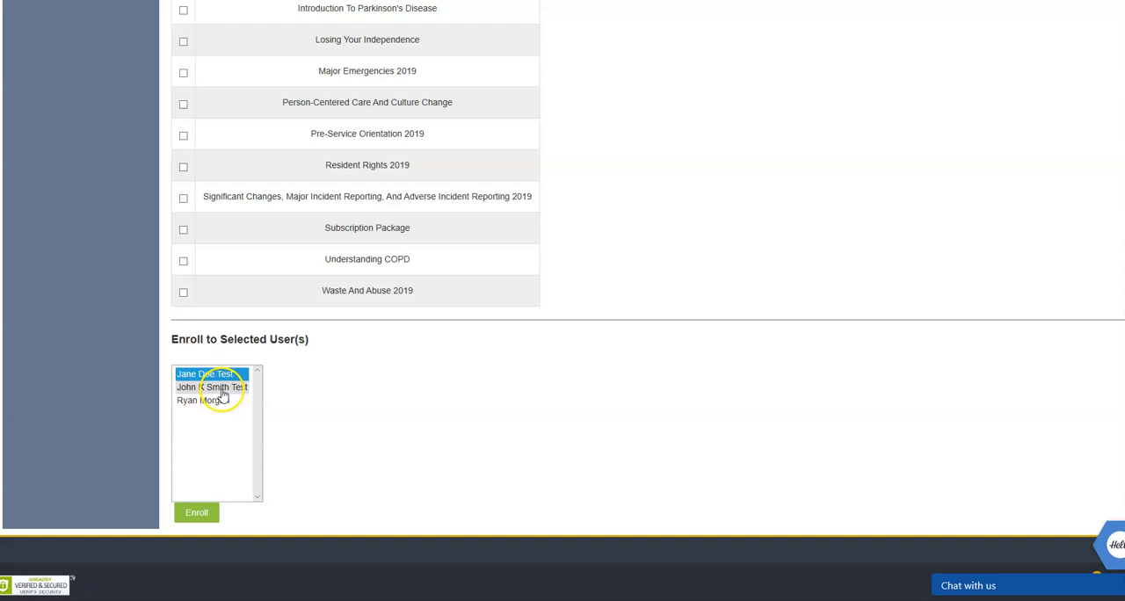
left_click(220, 401, "ctrl")
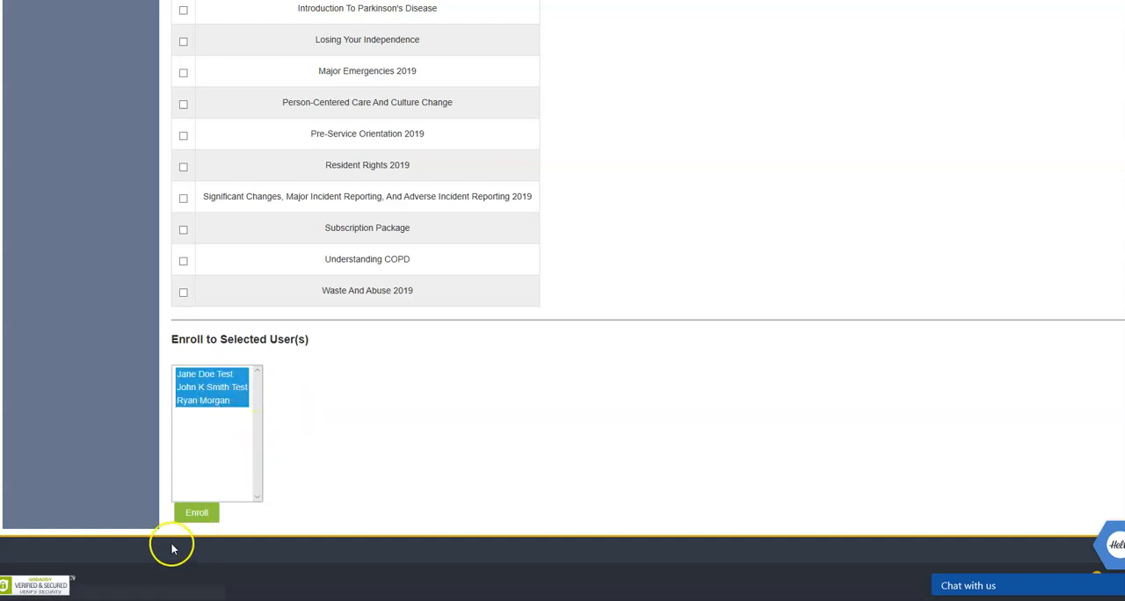
left_click(180, 517)
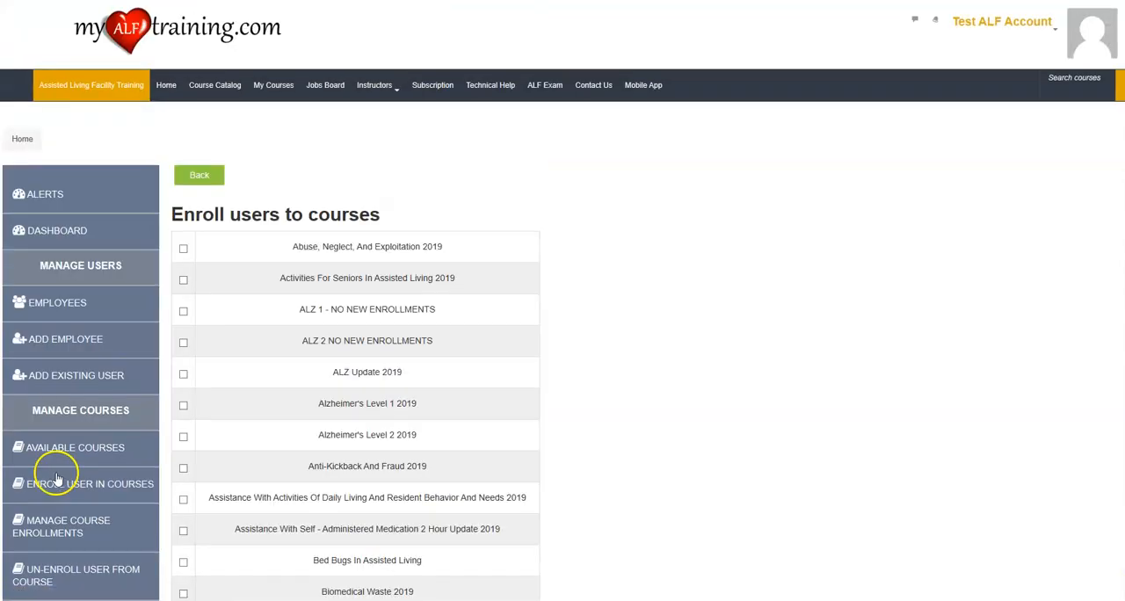
Check the course details on the new employee's profile from the employee list, and return to the site's front page.
left_click(77, 305)
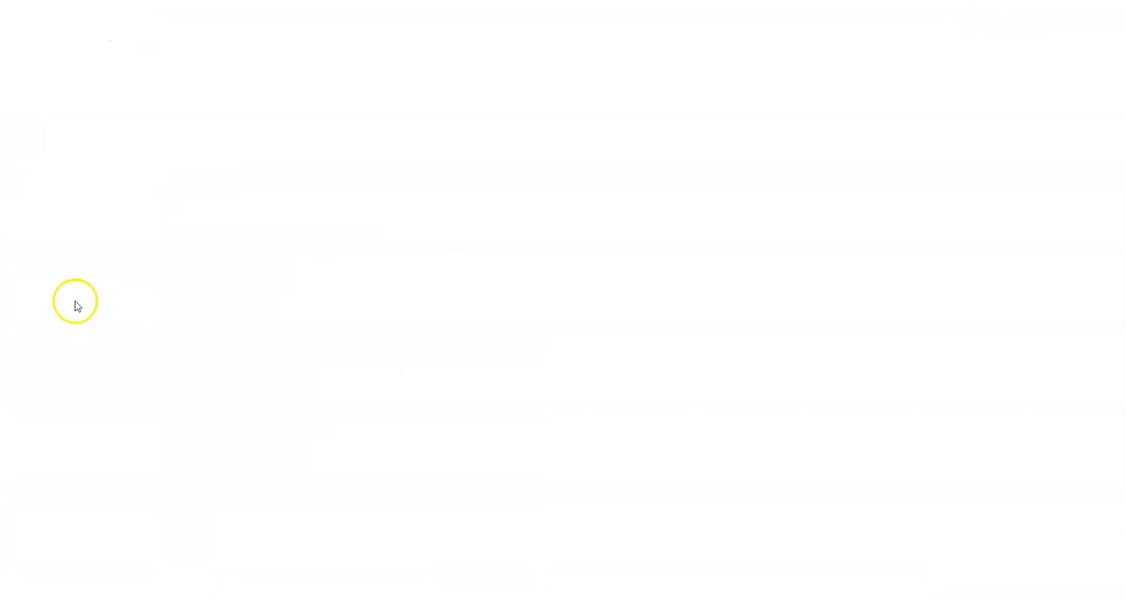
left_click(282, 362)
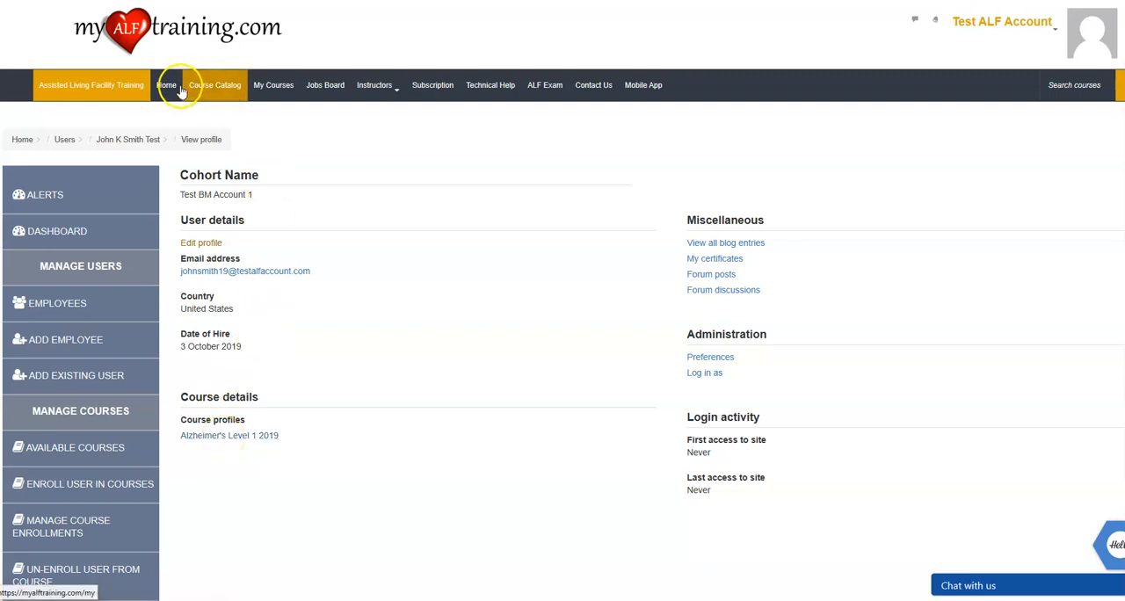
left_click(115, 85)
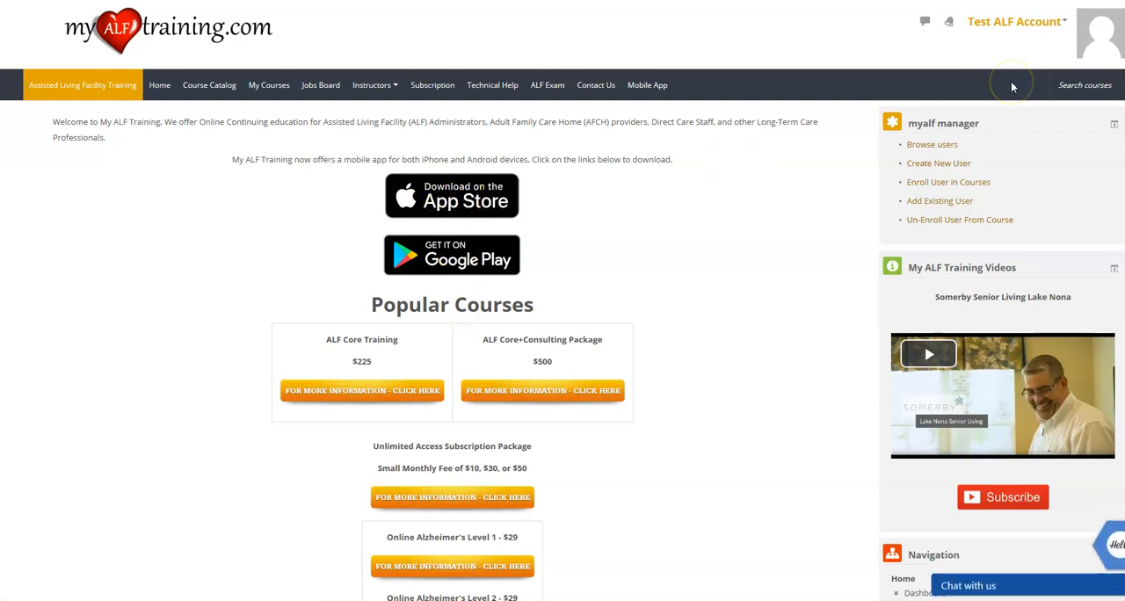
Log out of the business manager account and log in with the new employee's username and password.
left_click(1064, 24)
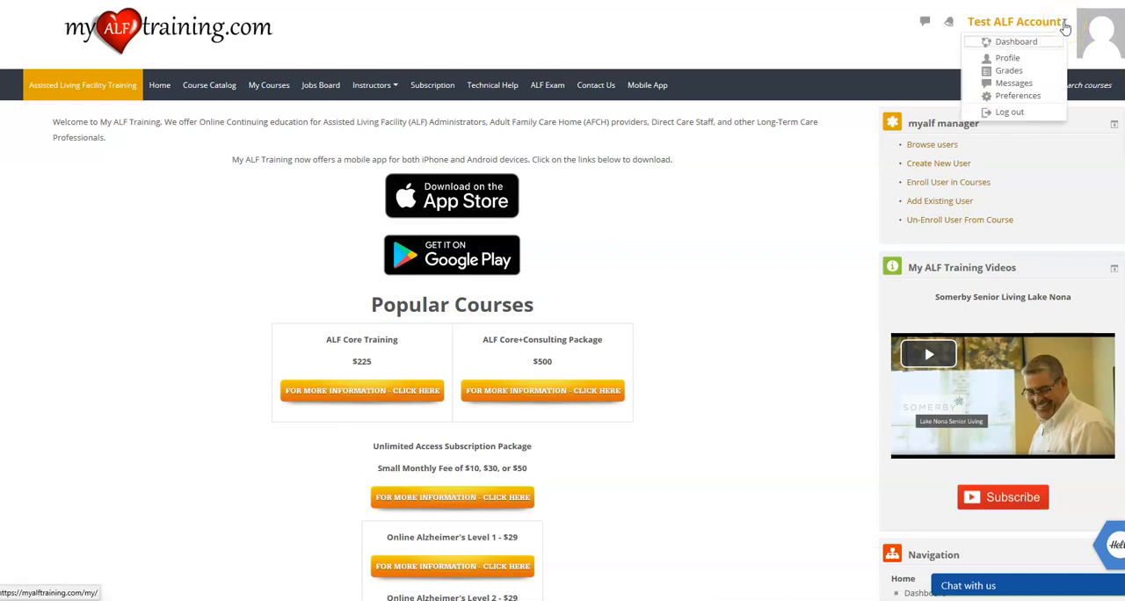
left_click(1010, 112)
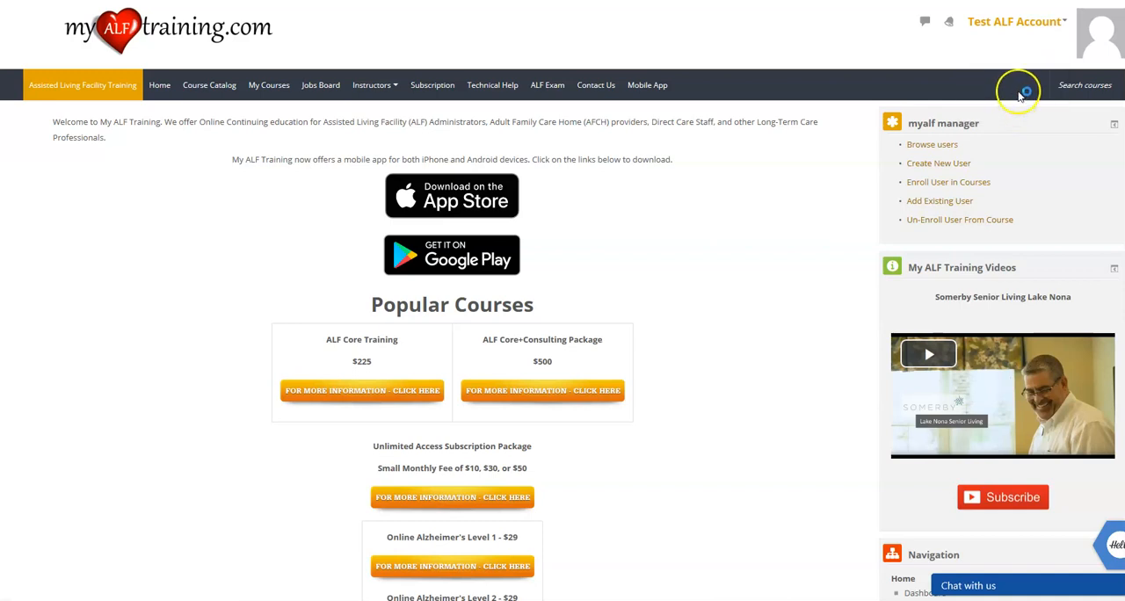
left_click(958, 29)
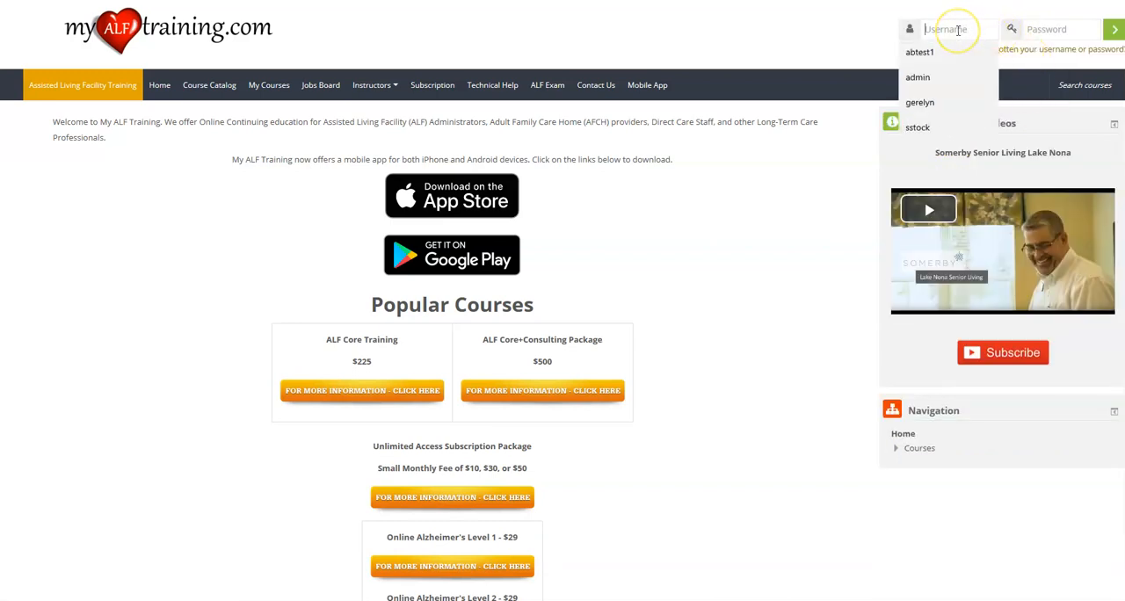
type("johnsmith19")
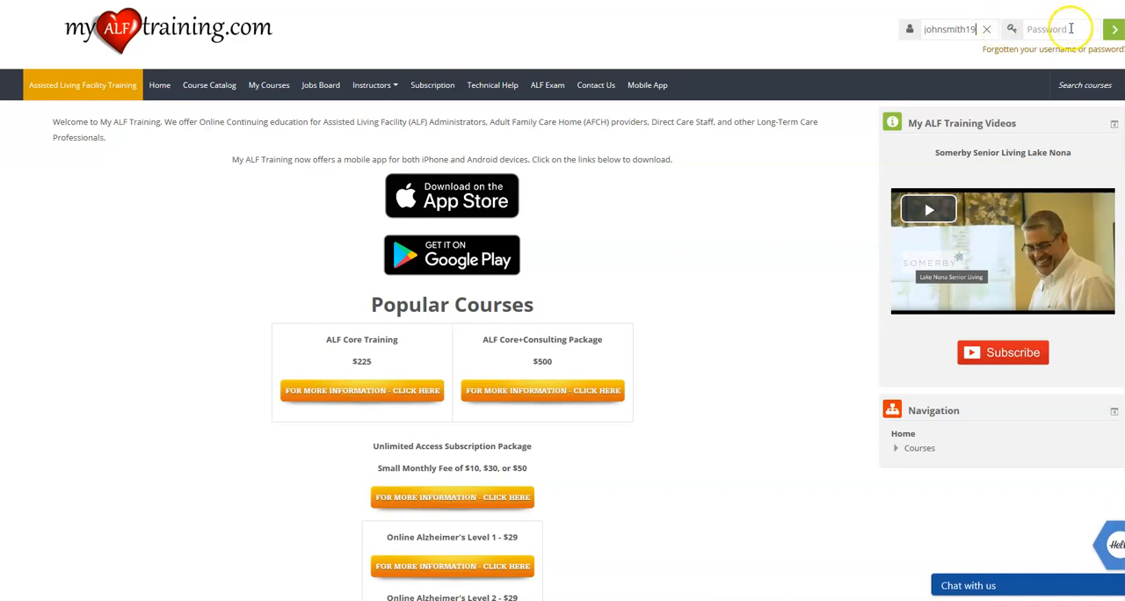
left_click(1067, 29)
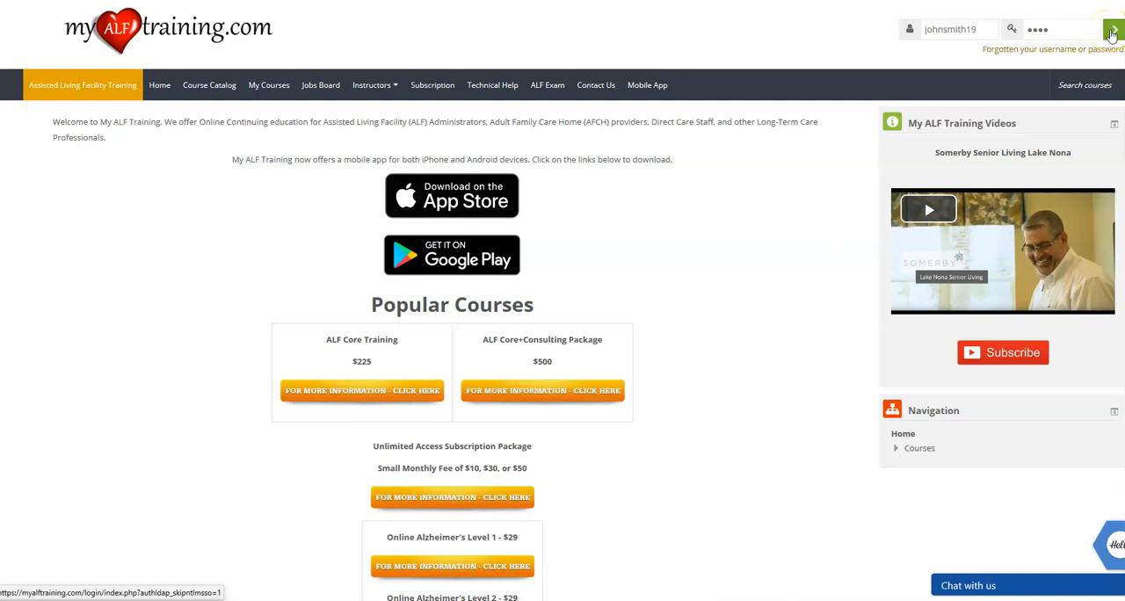
left_click(1112, 32)
Change the employee's account password by entering the current password and the new password twice, save it, and continue to the site.
left_click(191, 265)
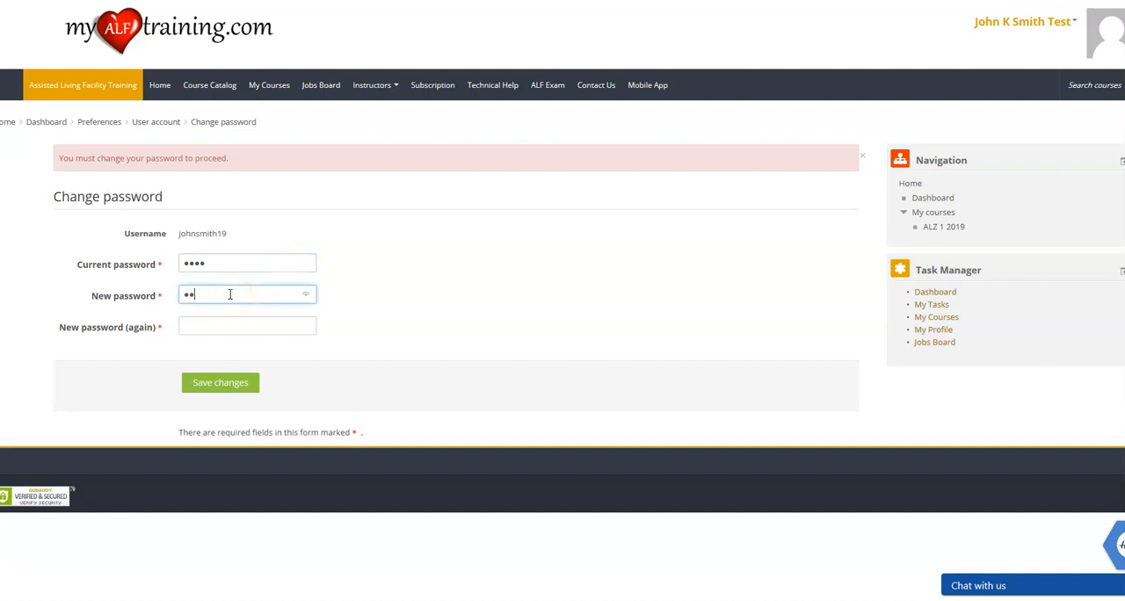
left_click(231, 326)
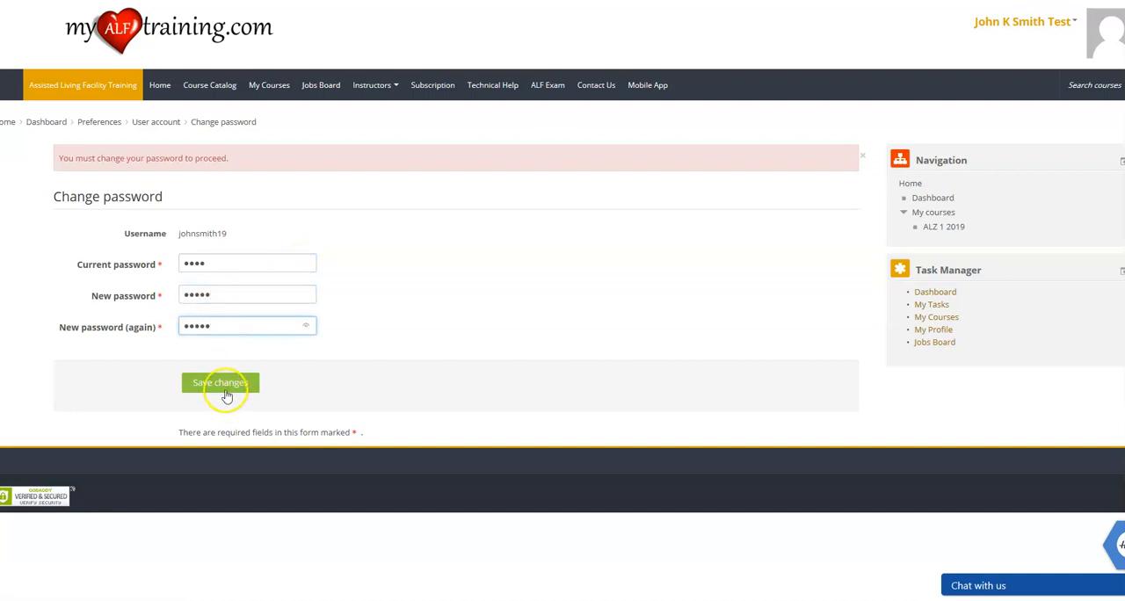
left_click(225, 394)
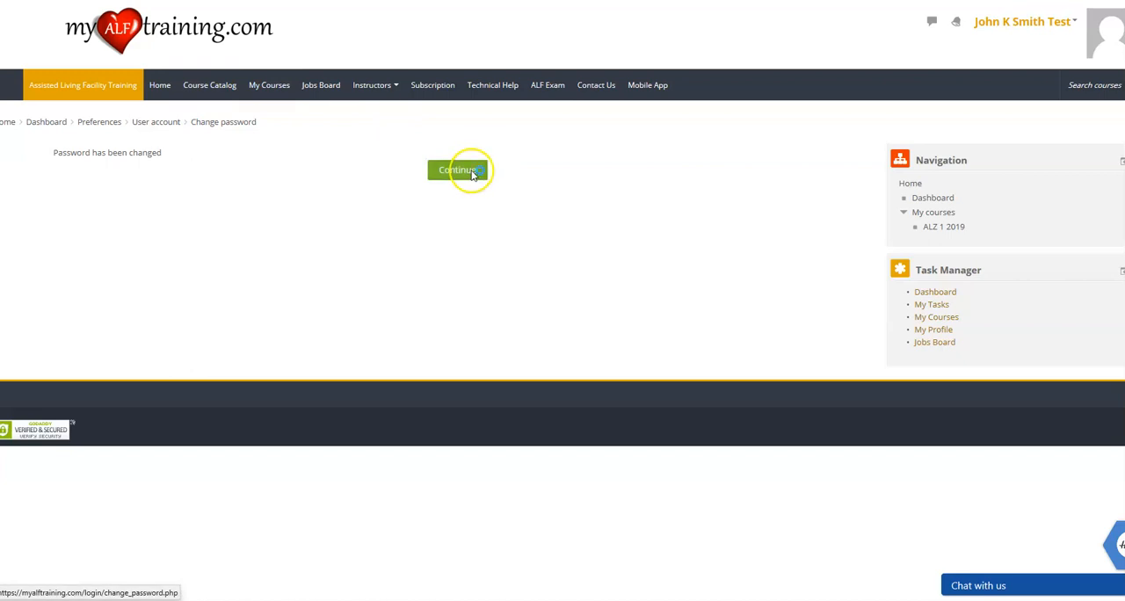
left_click(472, 173)
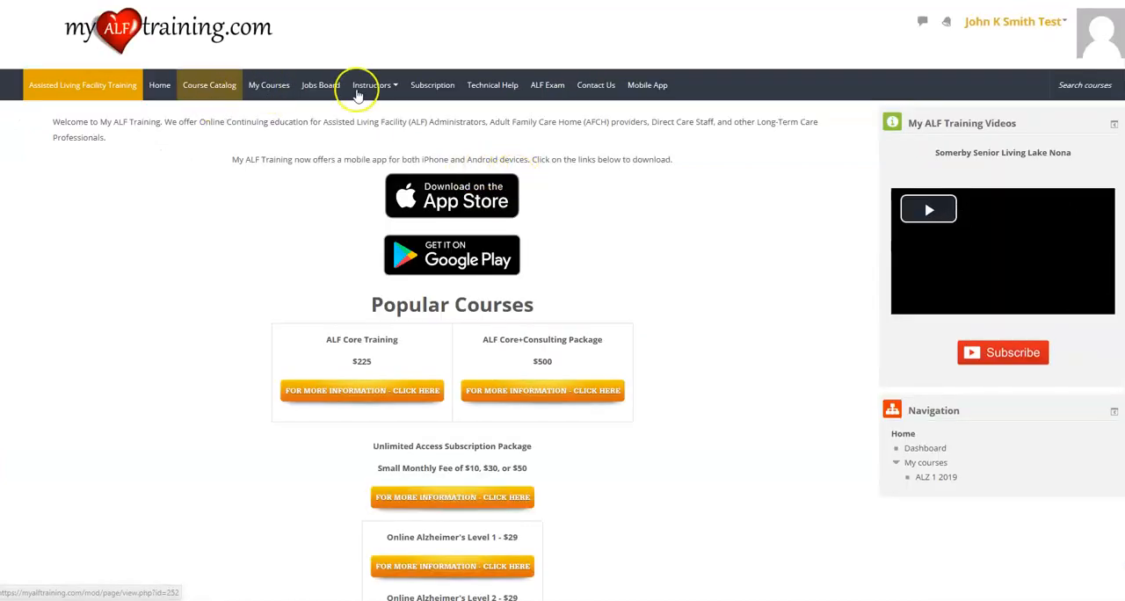
Open Alzheimer's Level 1 2019 from the employee's courses and examine the instructions and module activities.
left_click(275, 88)
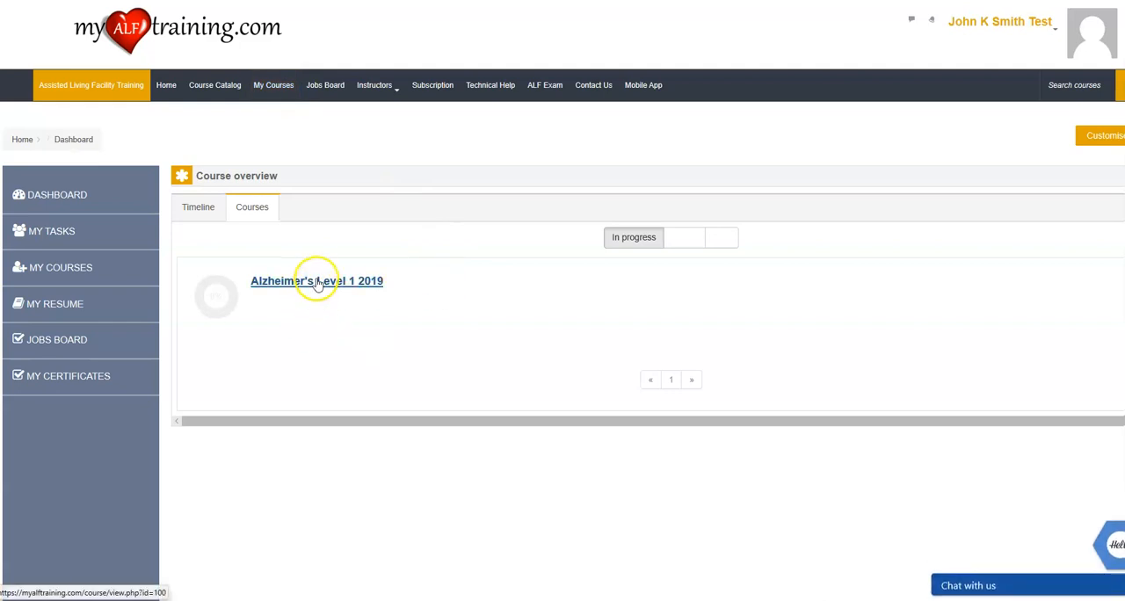
left_click(316, 281)
scroll(264, 237, "down", 1)
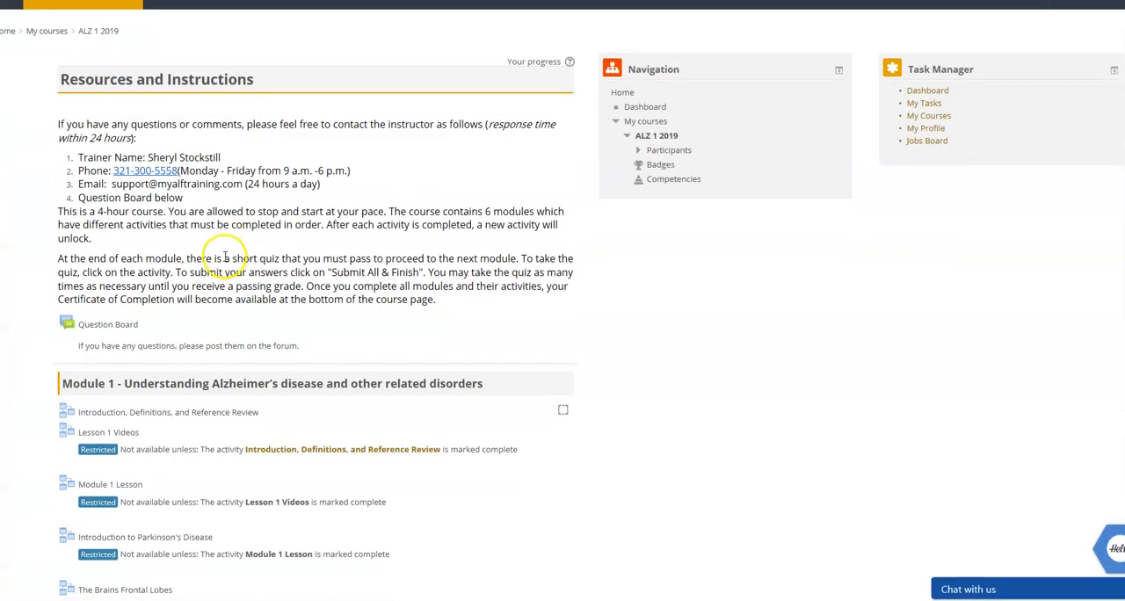
scroll(185, 295, "down", 12)
scroll(177, 296, "up", 12)
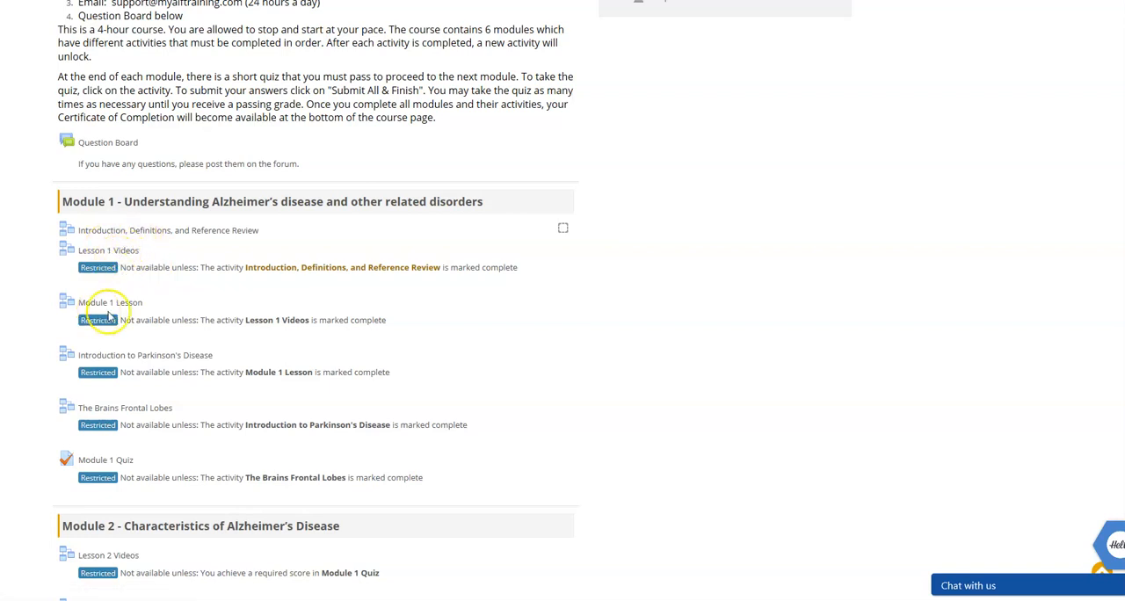
Review the remaining modules of Alzheimer's Level 1 2019 through the Certificate of Completion section.
scroll(118, 459, "down", 12)
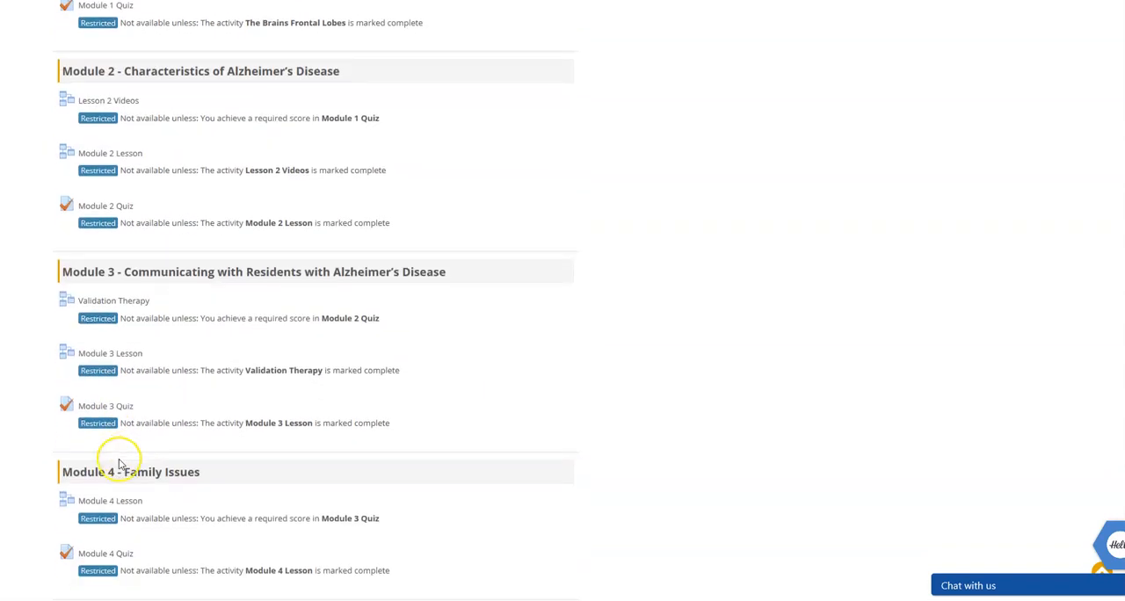
scroll(119, 460, "down", 1)
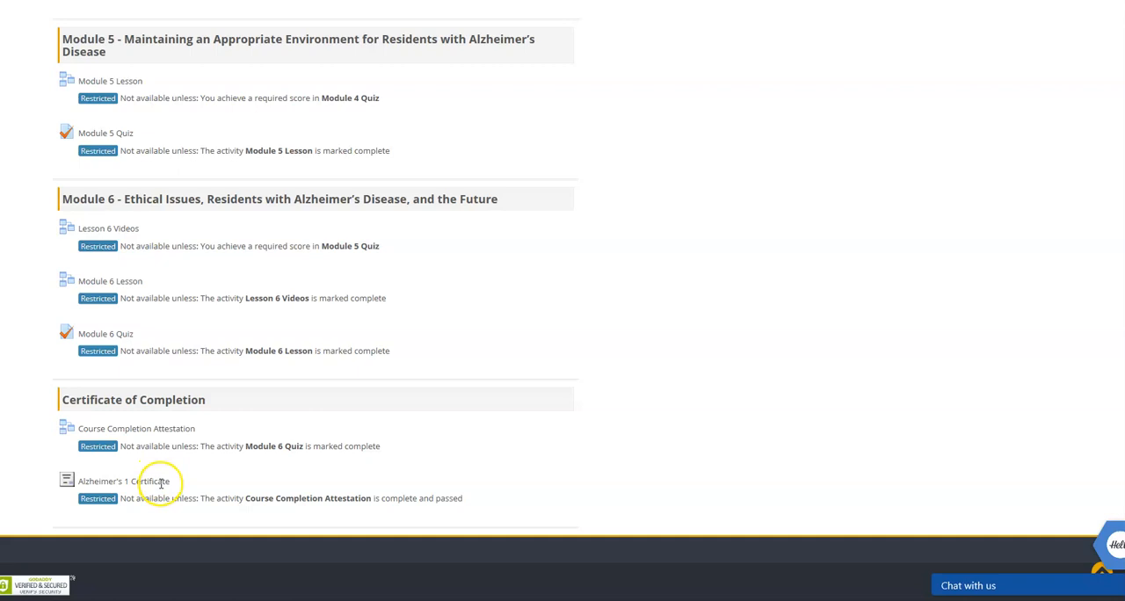
scroll(261, 384, "up", 15)
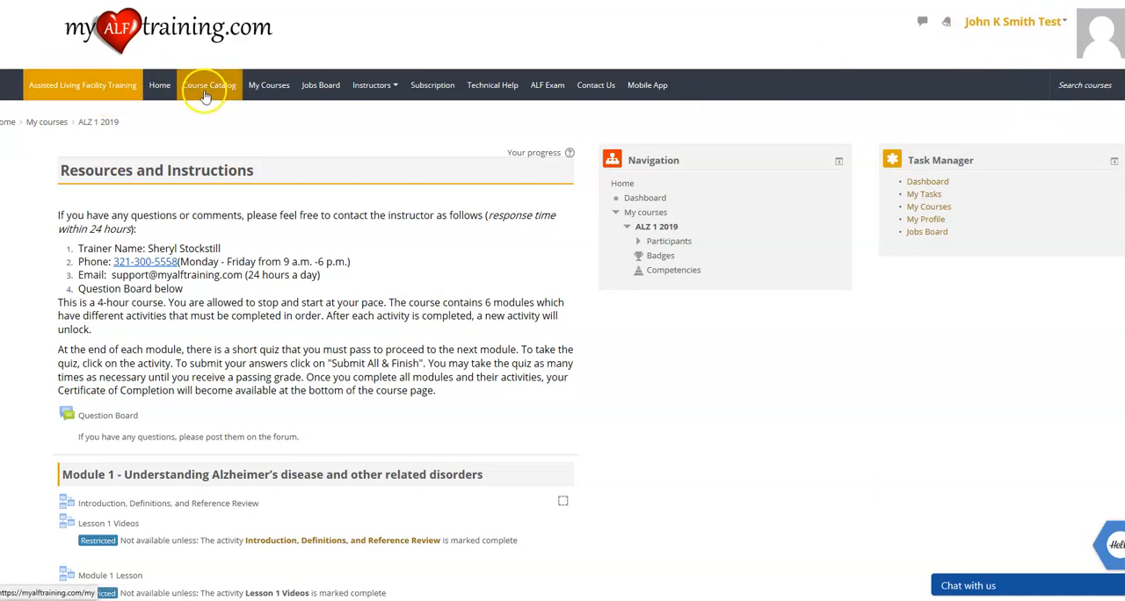
Log out of the employee account and log back in to the business manager account with its username and password.
left_click(1030, 33)
left_click(1019, 113)
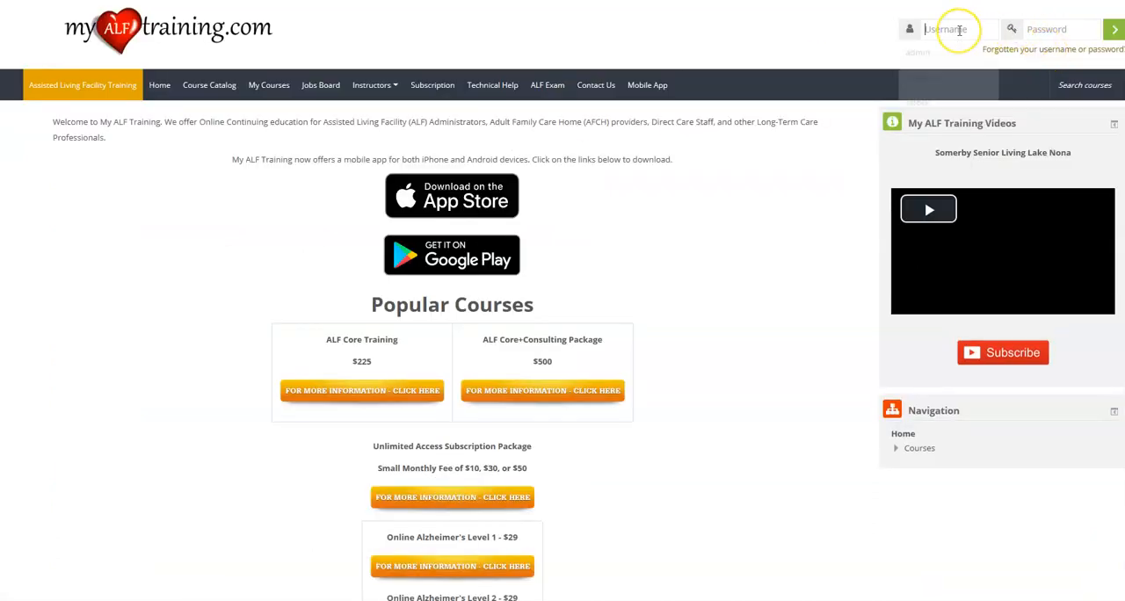
left_click(960, 30)
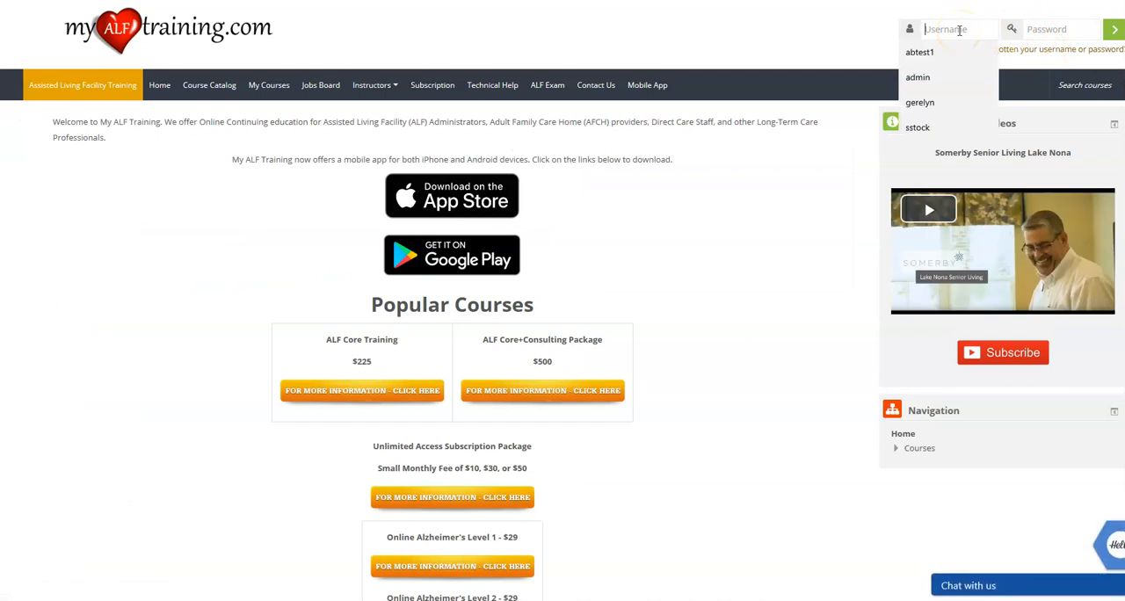
type("test1")
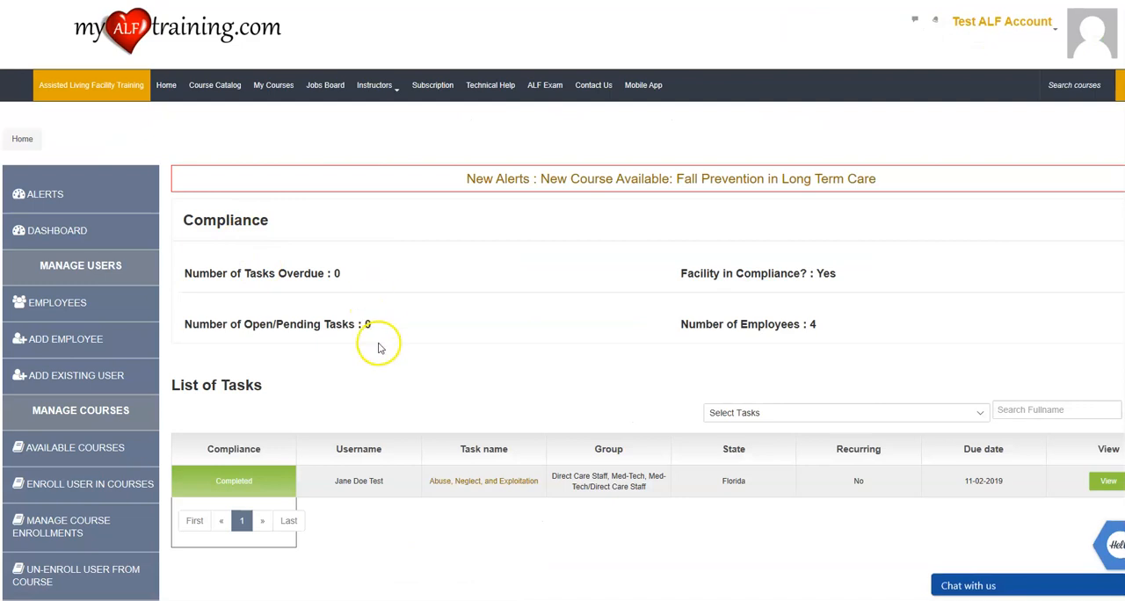
Open the new employee's assigned and un-assigned courses in the course enrollment management and select Alzheimer's Level 1 2019.
scroll(93, 382, "down", 3)
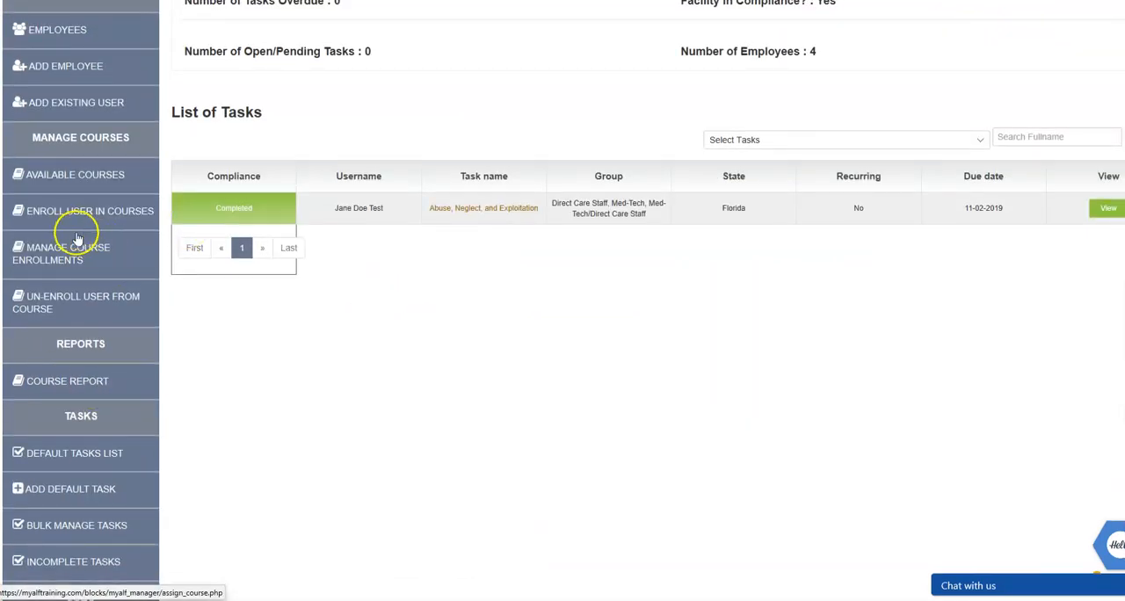
left_click(74, 252)
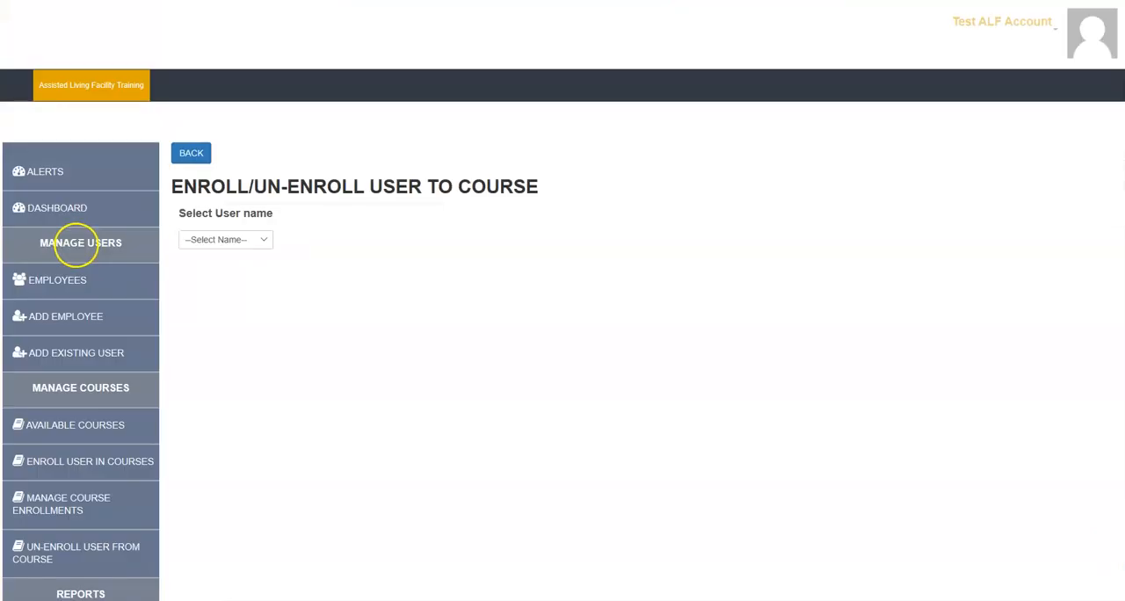
left_click(249, 243)
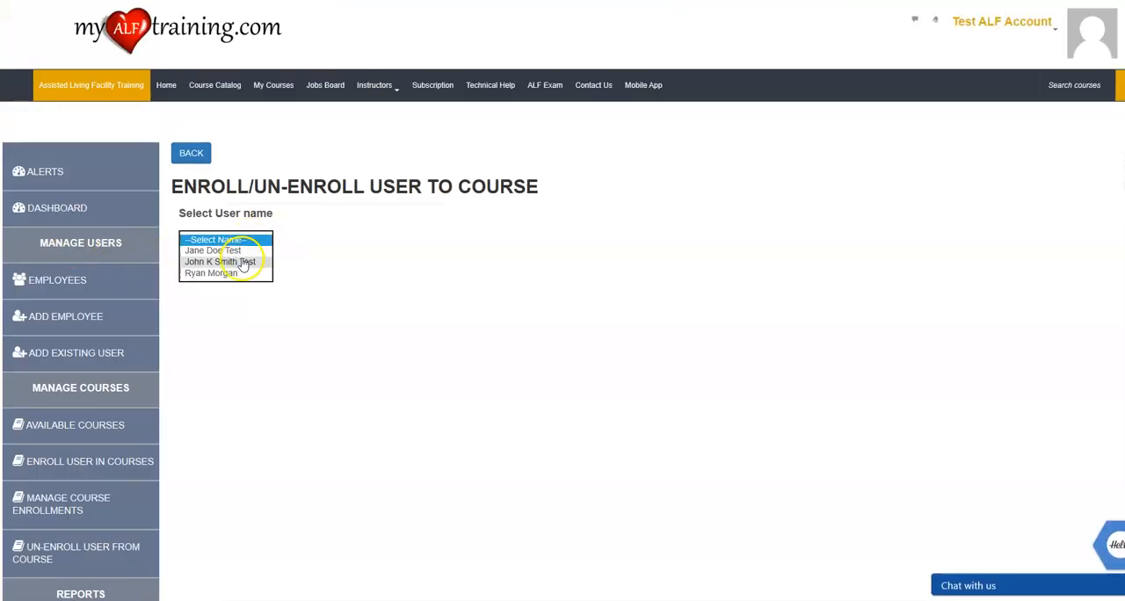
left_click(243, 262)
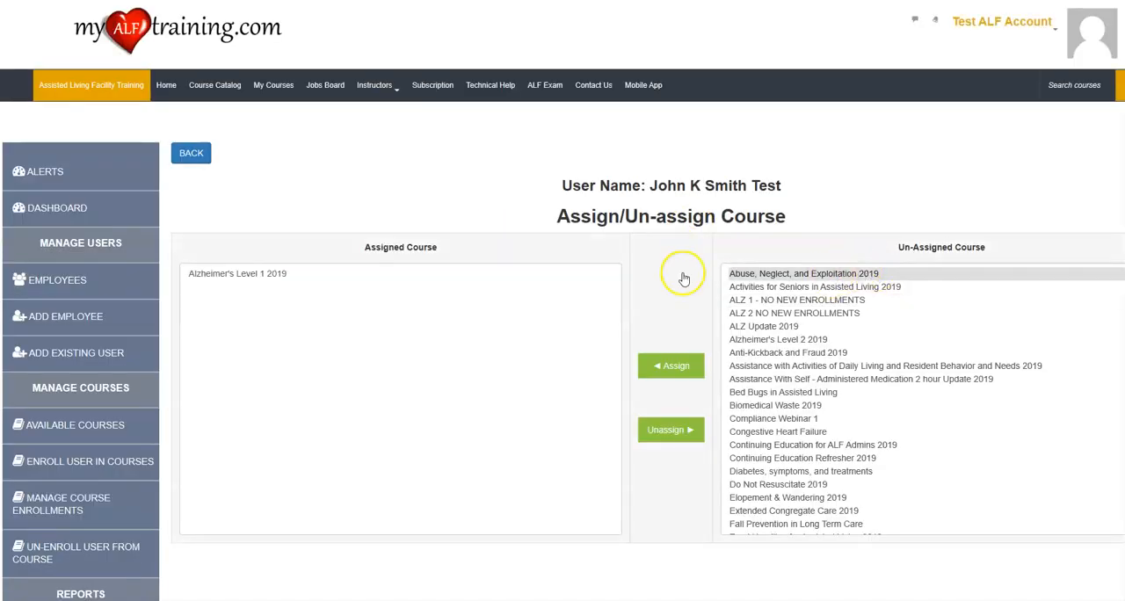
left_click(269, 277)
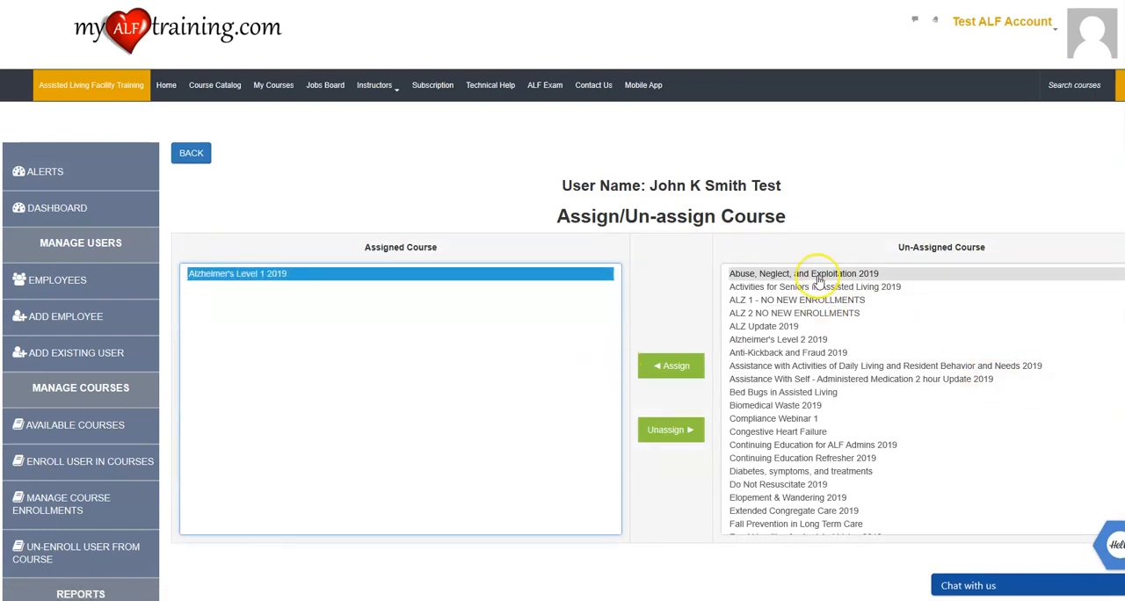
Assign Elopement & Wandering 2019 to the new employee and unassign it again.
scroll(813, 404, "down", 5)
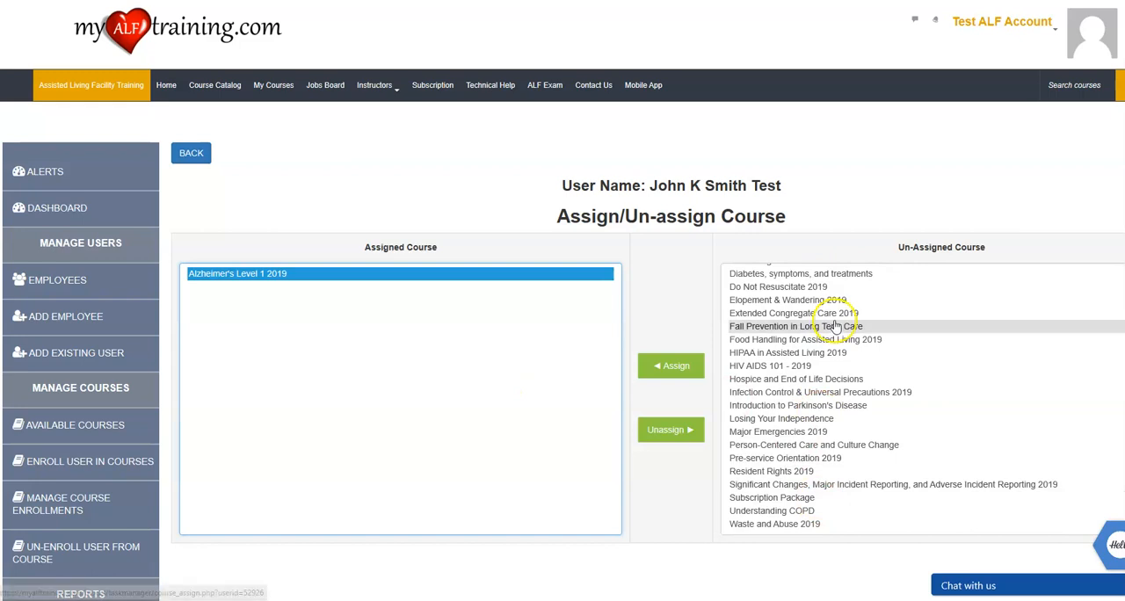
left_click(791, 299)
left_click(652, 369)
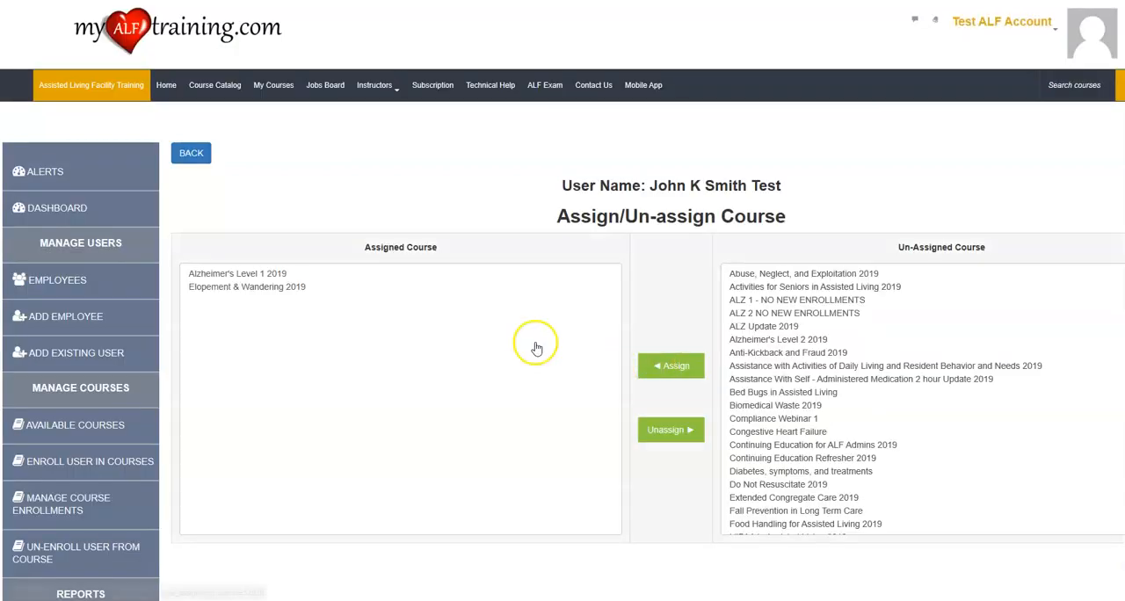
left_click(294, 286)
left_click(654, 429)
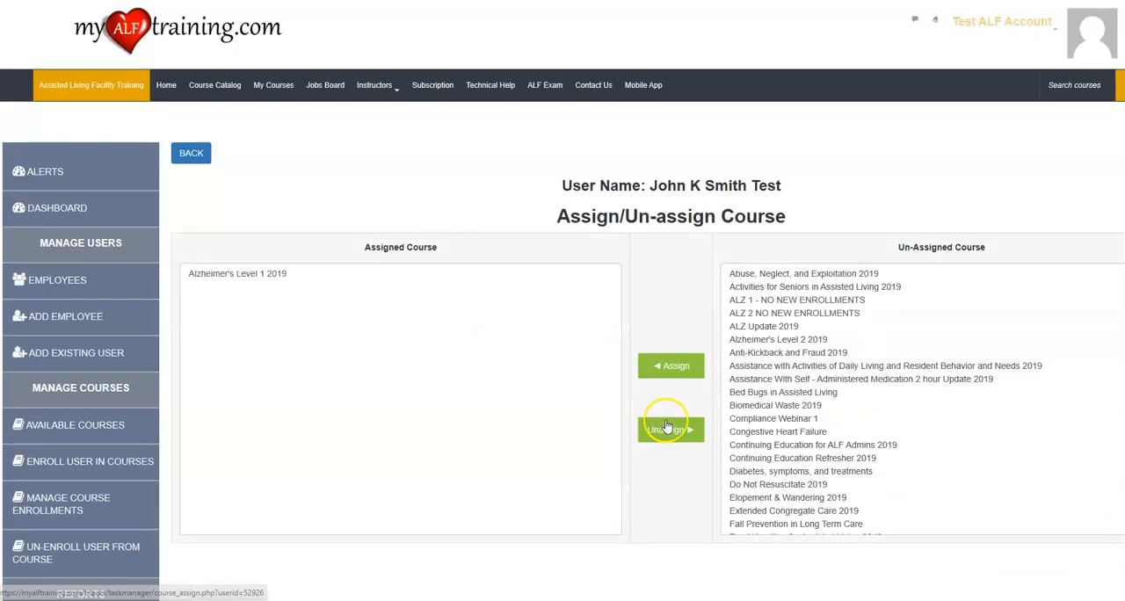
Open the form for un-enrolling a user and choose the new employee and the course Alzheimer's Level 1 2019.
scroll(102, 403, "down", 3)
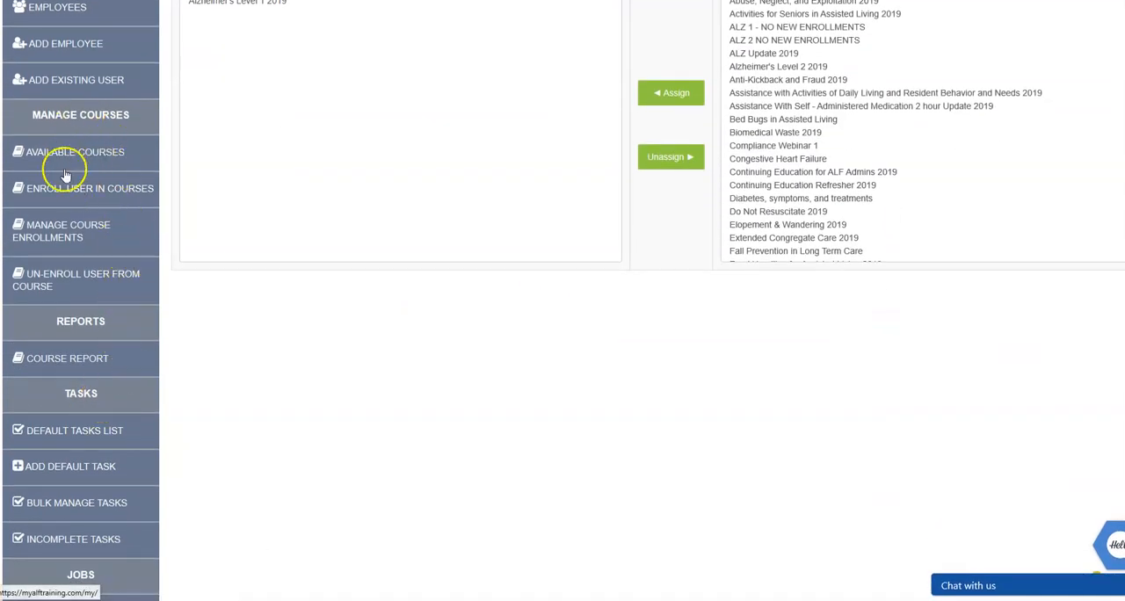
left_click(70, 229)
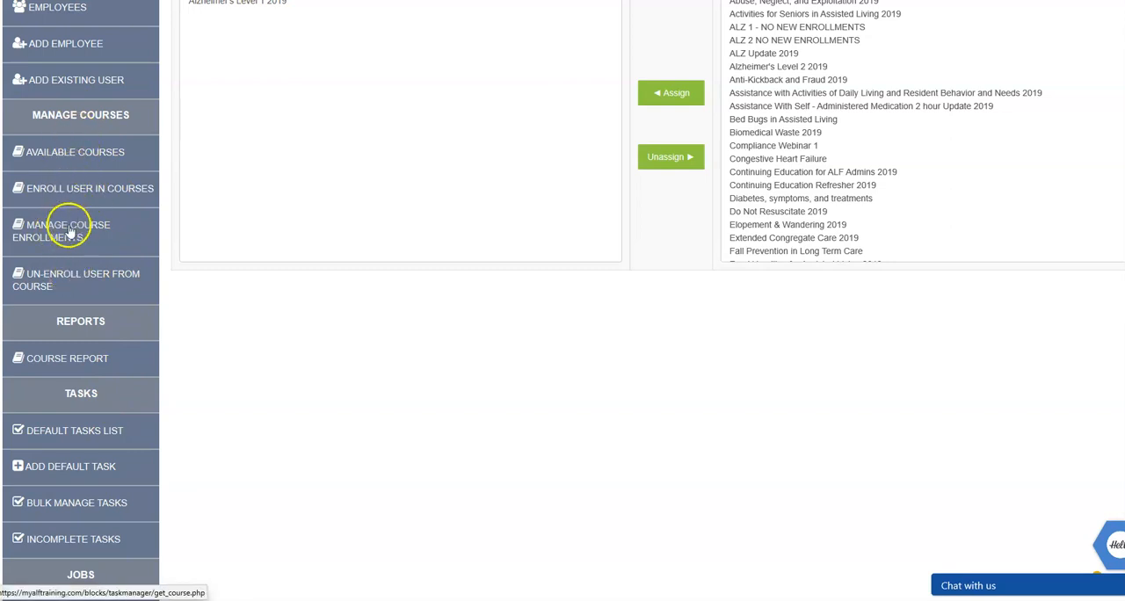
left_click(64, 285)
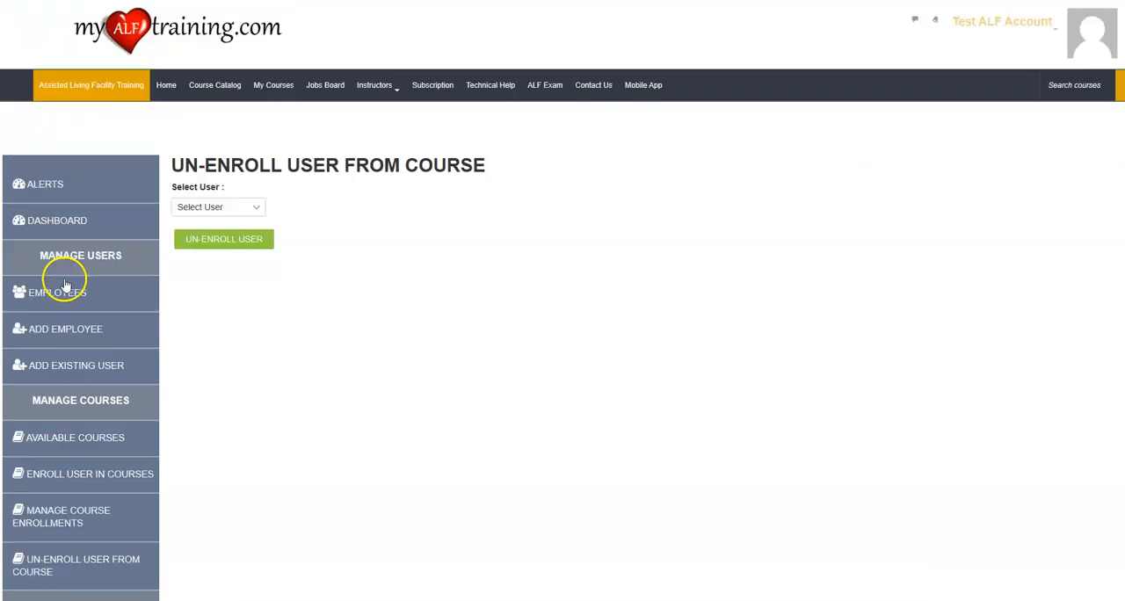
left_click(215, 204)
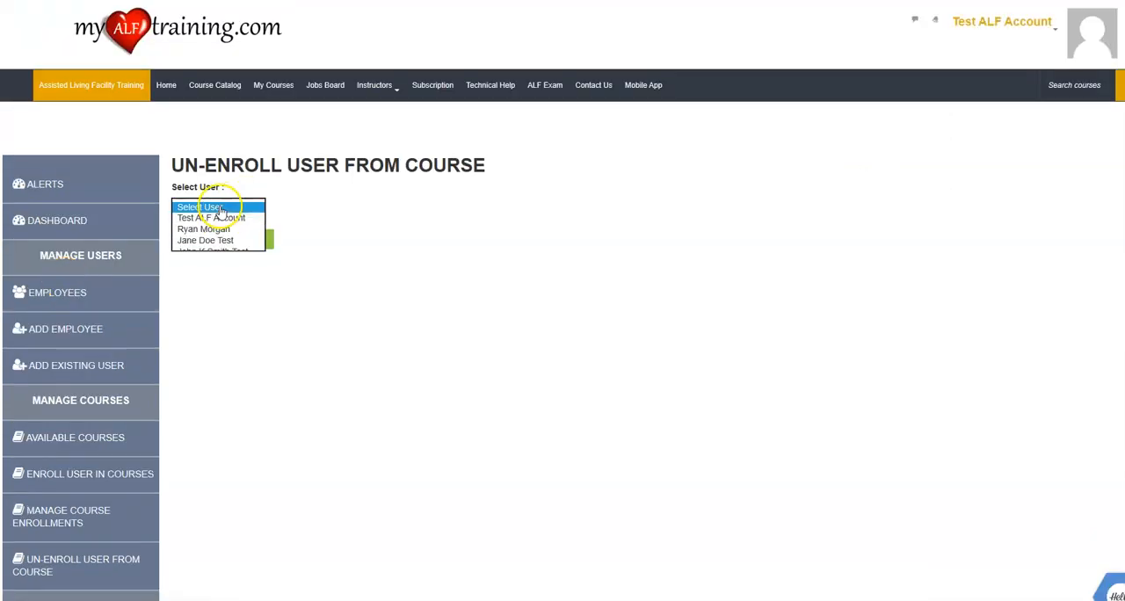
left_click(226, 253)
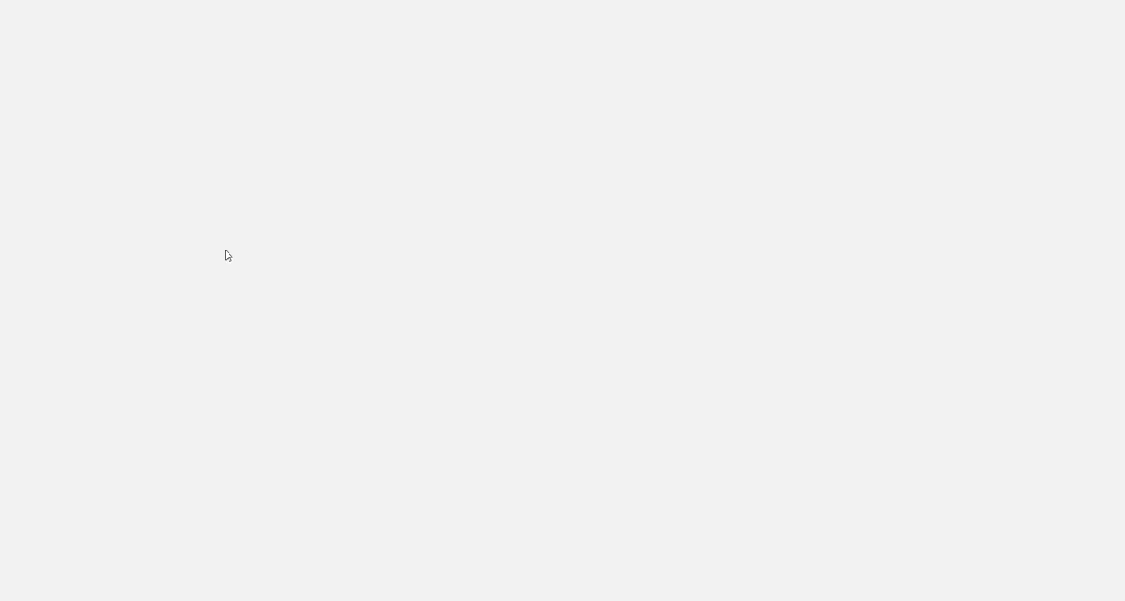
left_click(227, 251)
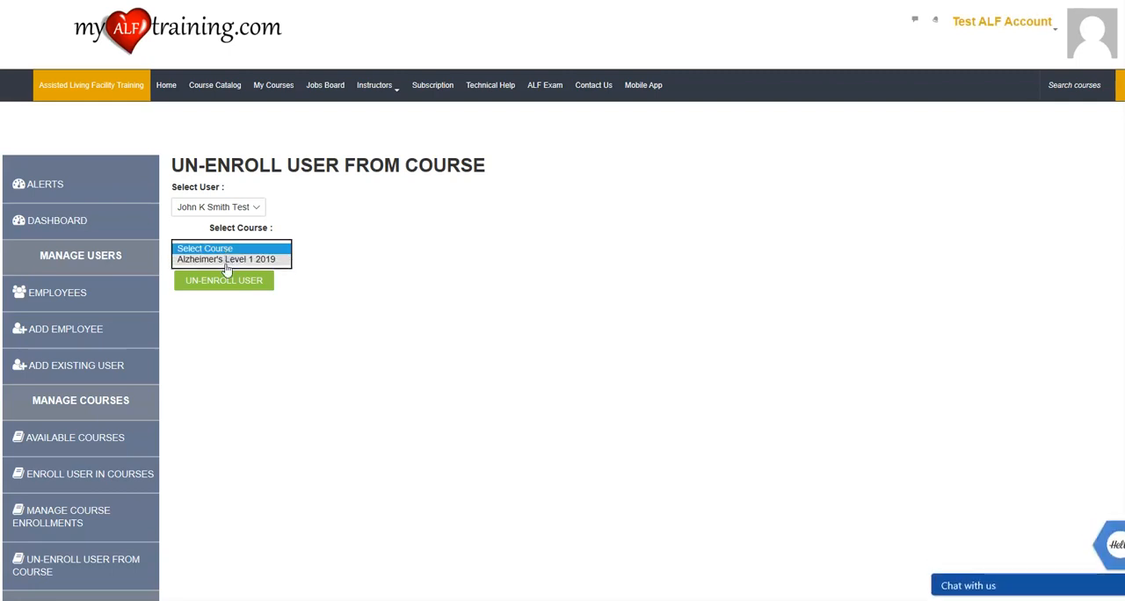
left_click(230, 259)
Open the Employee Report, search for the new employee by first name, and check the course progress and certificate status.
scroll(168, 332, "down", 4)
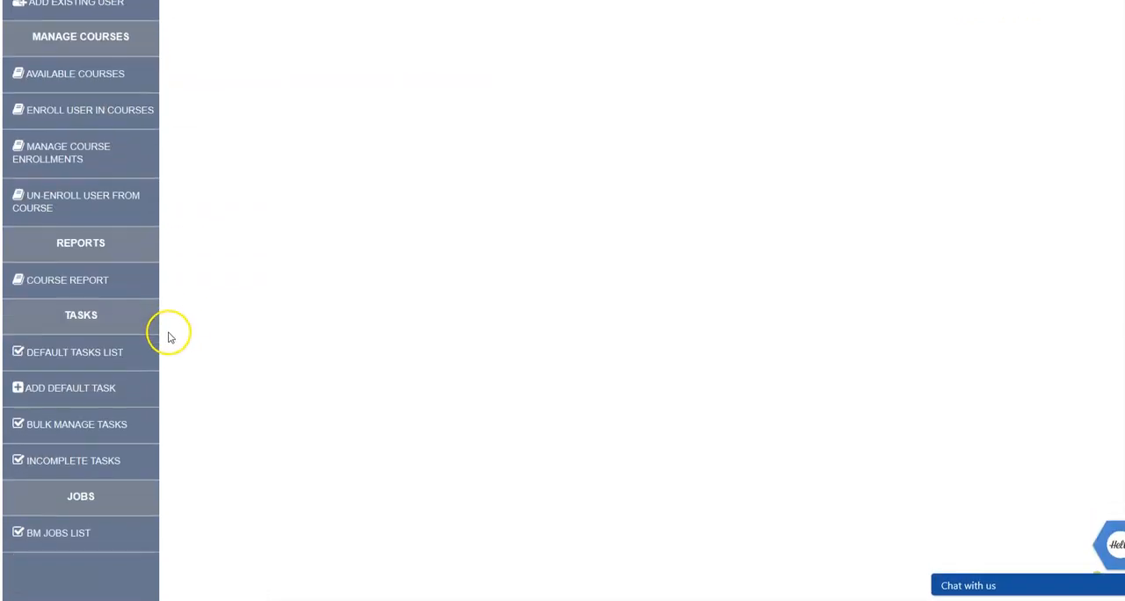
left_click(55, 280)
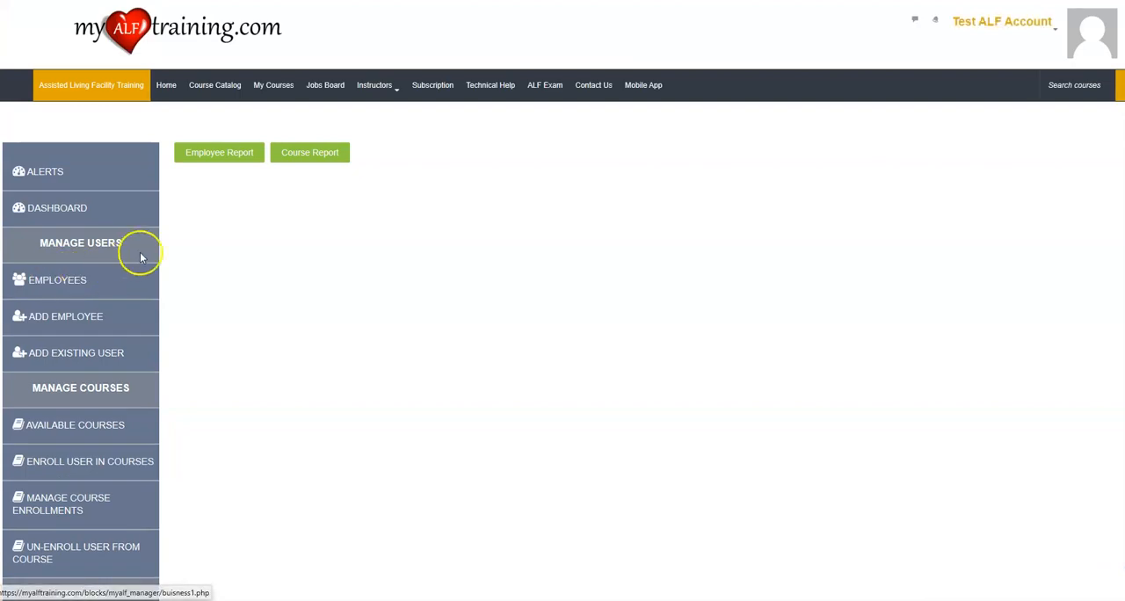
left_click(209, 154)
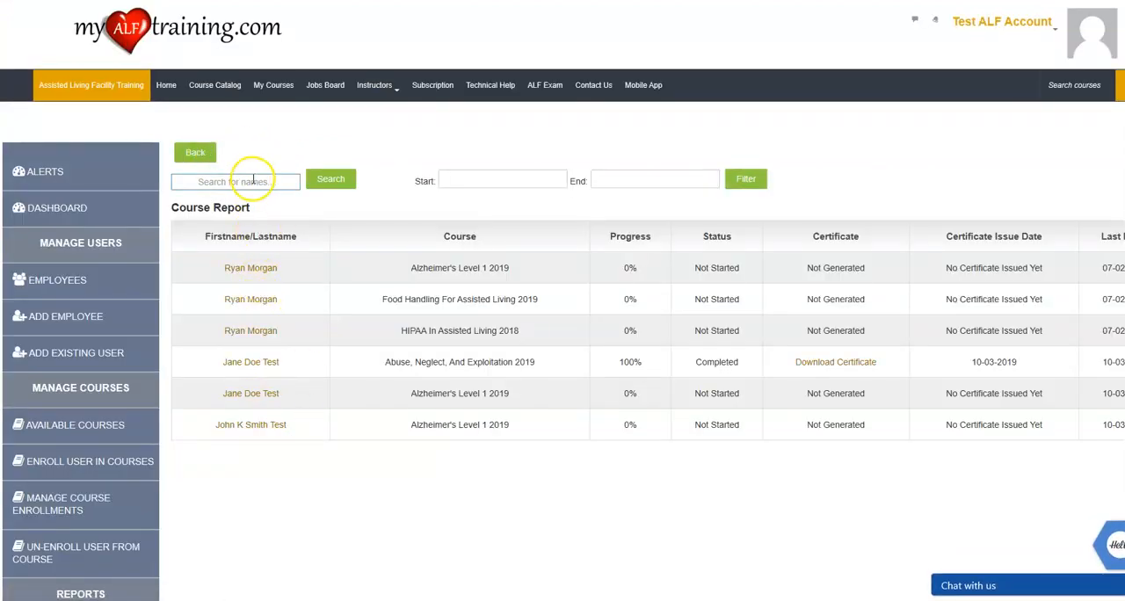
left_click(260, 180)
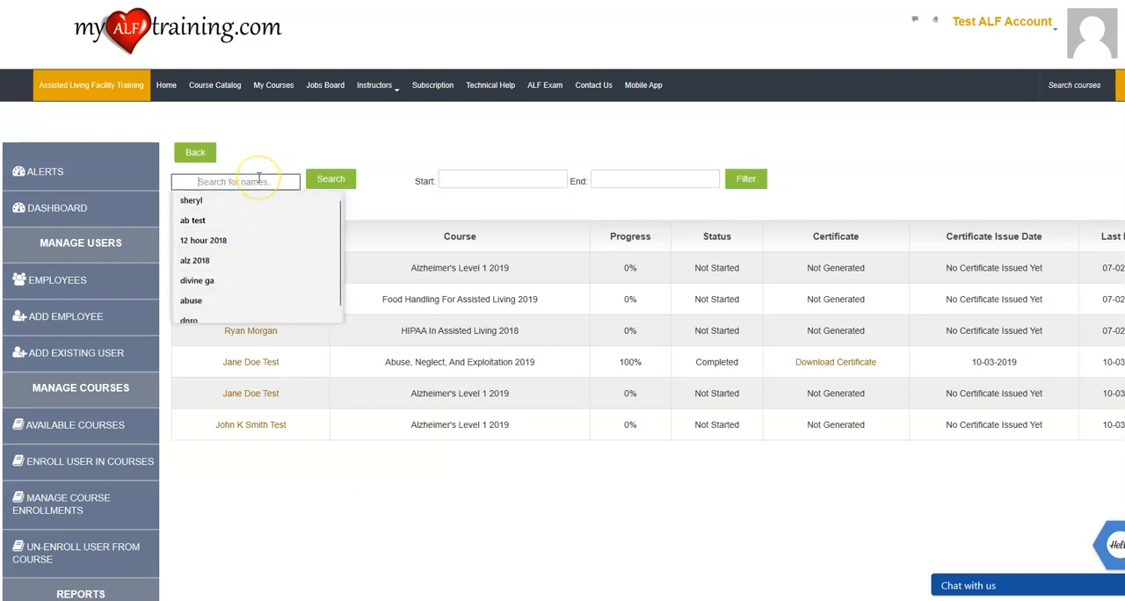
type("John")
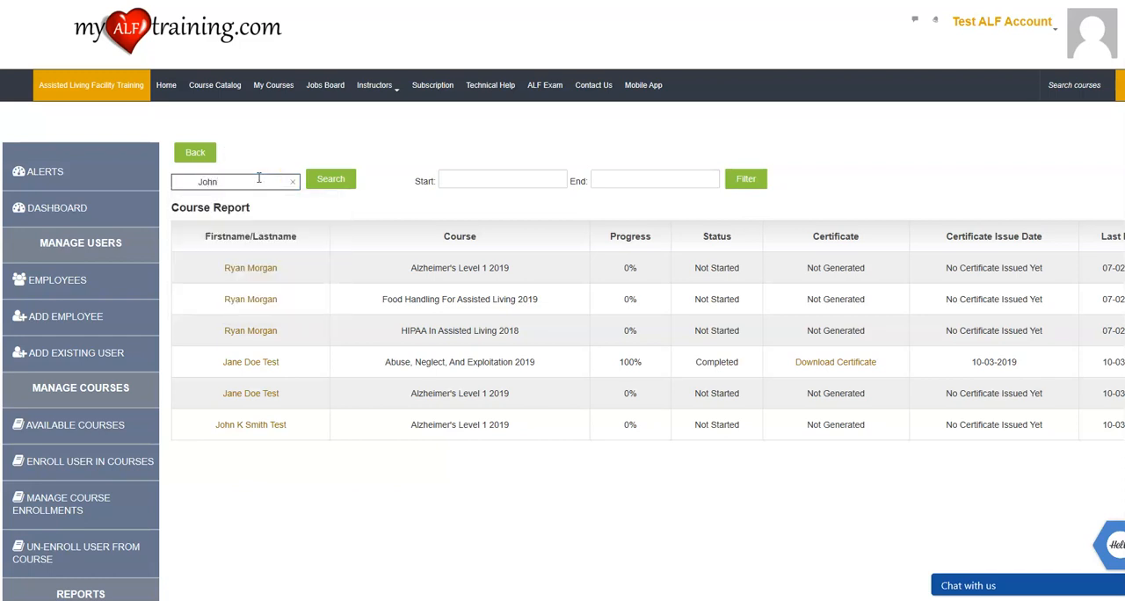
key("Return")
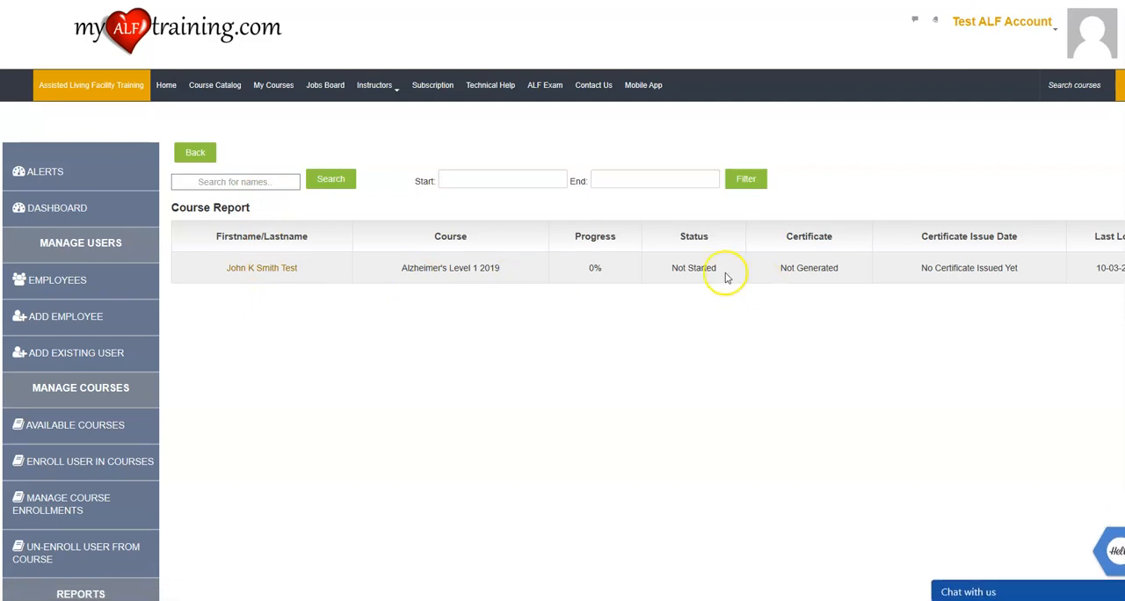
left_click_drag(920, 268, 997, 296)
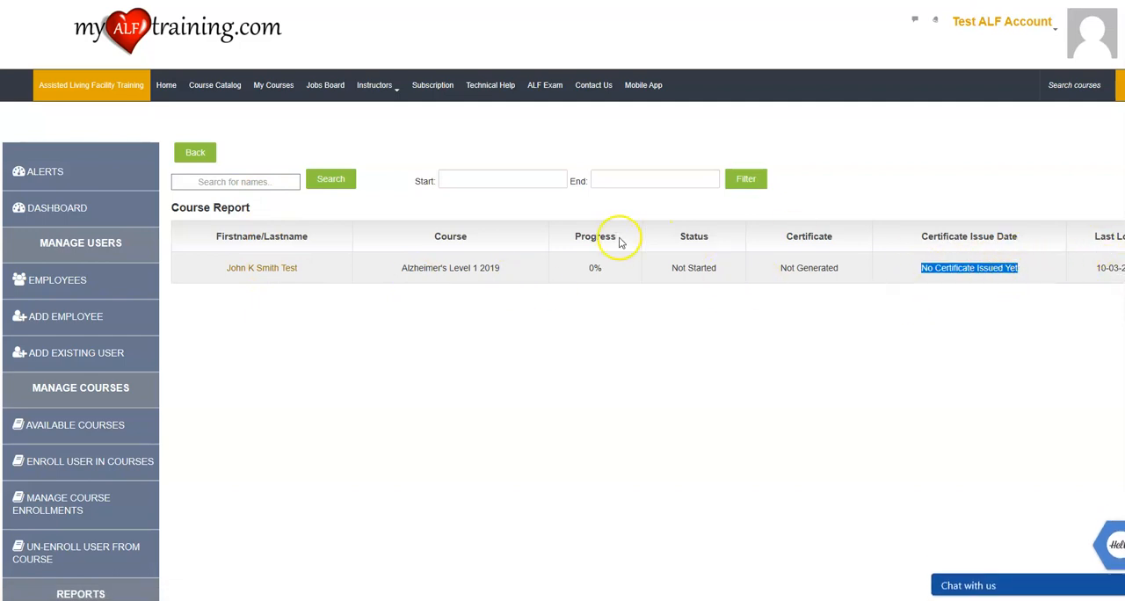
Open the Course Report for Alzheimer's Level 1 2019 and examine each employee's completion of the course activities.
left_click(195, 152)
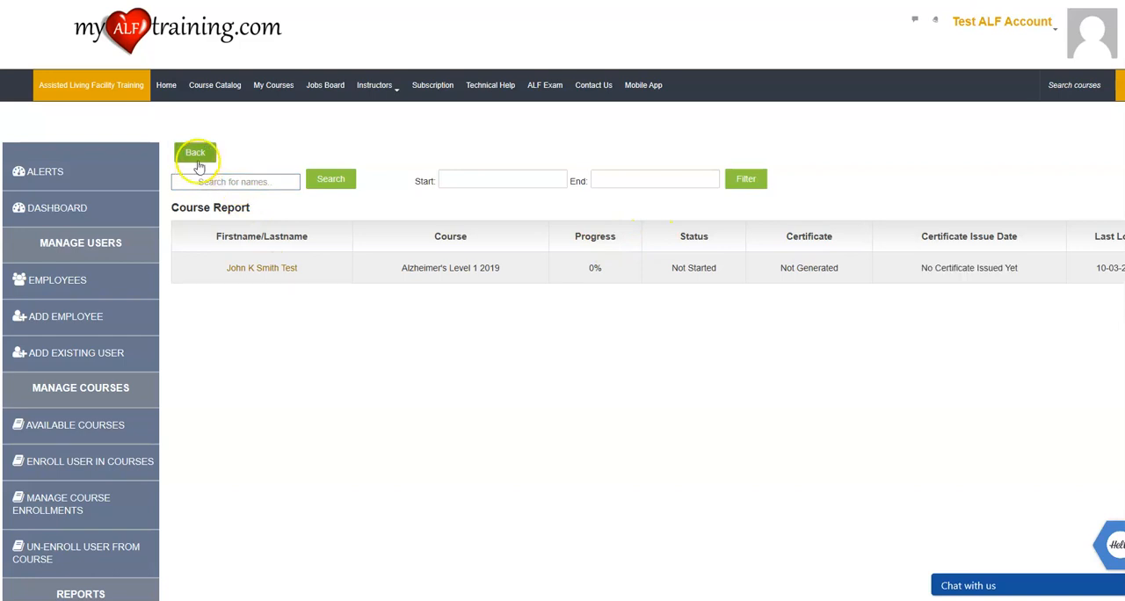
left_click(321, 154)
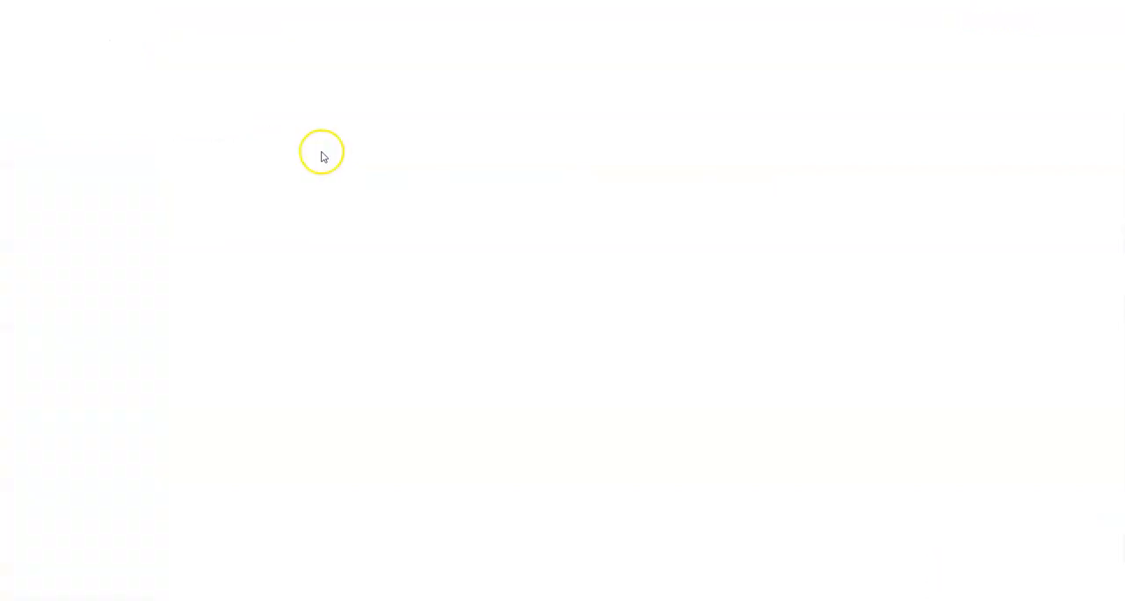
left_click(248, 219)
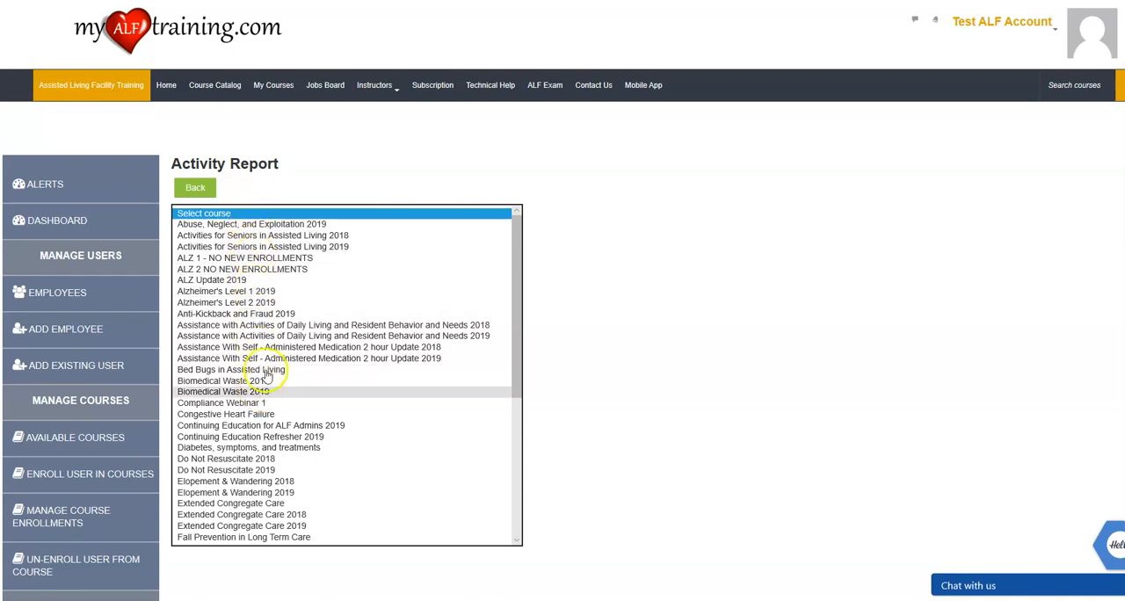
left_click(268, 293)
left_click(270, 293)
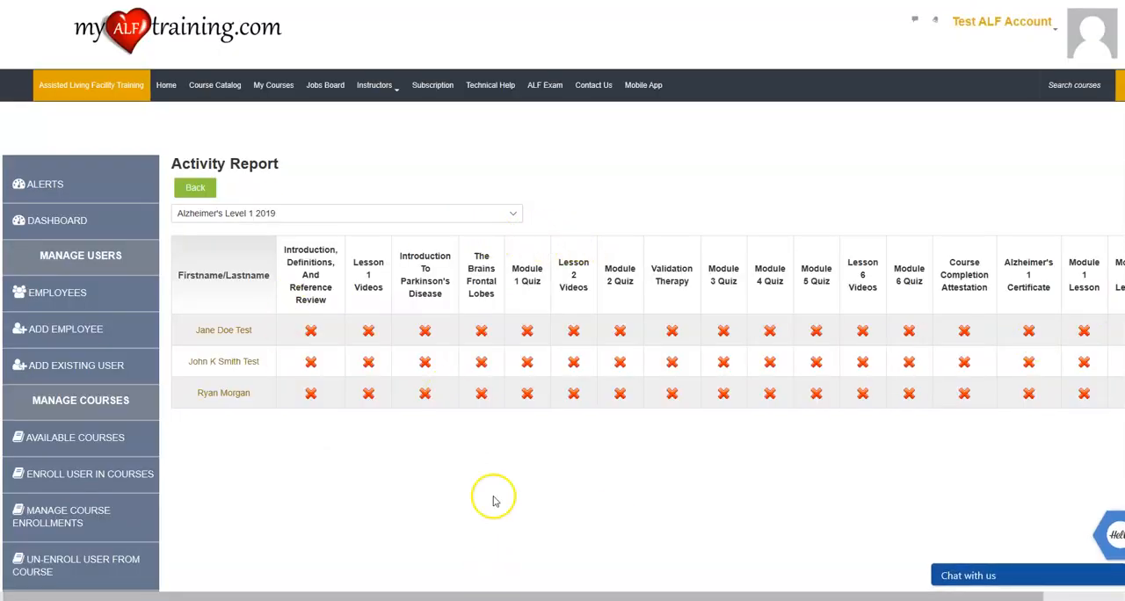
mouse_move(939, 597)
left_mouse_down()
mouse_move(1077, 597)
mouse_move(937, 598)
left_mouse_up()
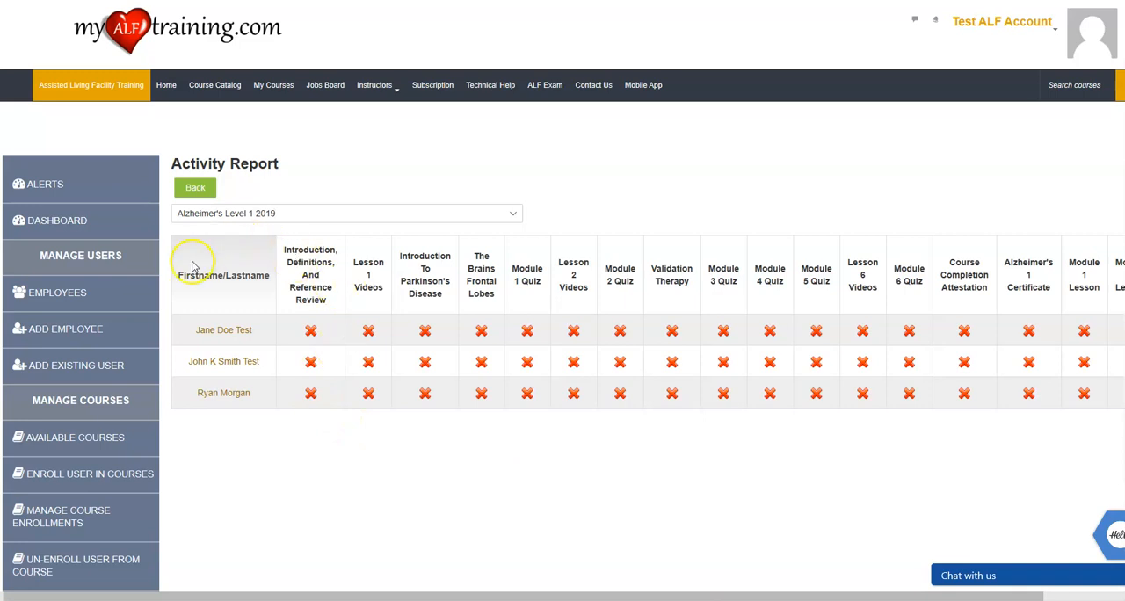
Open the default tasks list and filter it by the employee type Direct Care Staff.
scroll(132, 351, "down", 4)
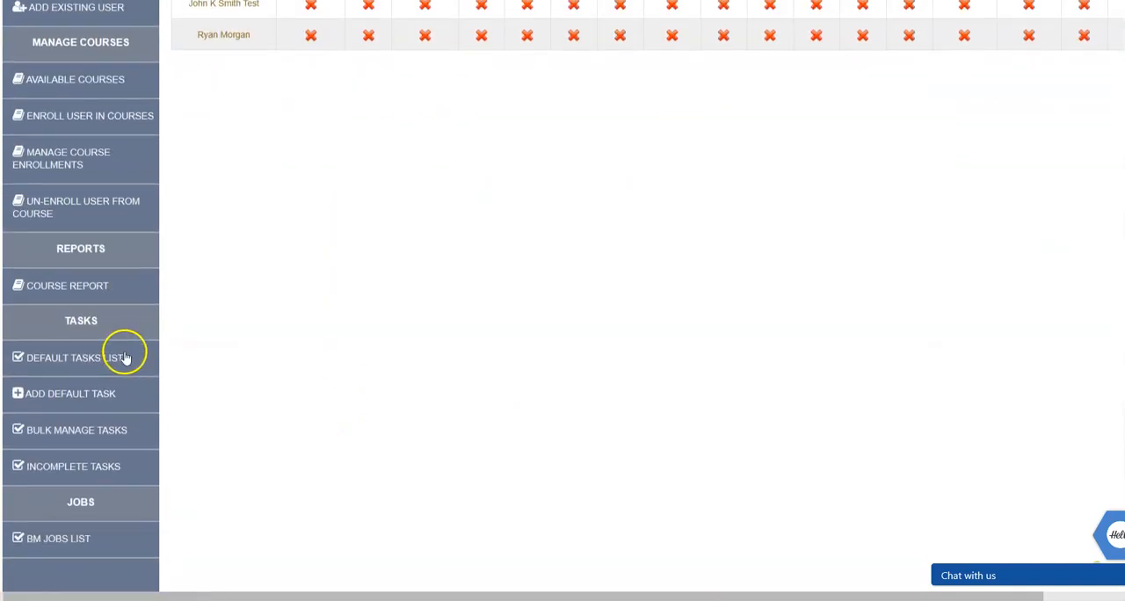
left_click(73, 358)
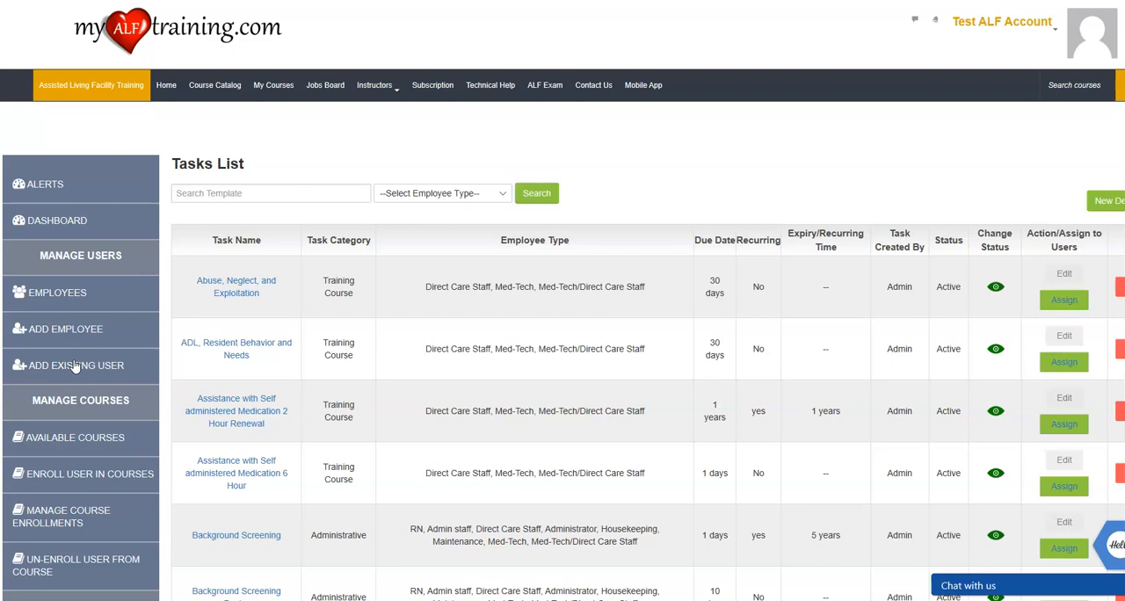
left_click(414, 193)
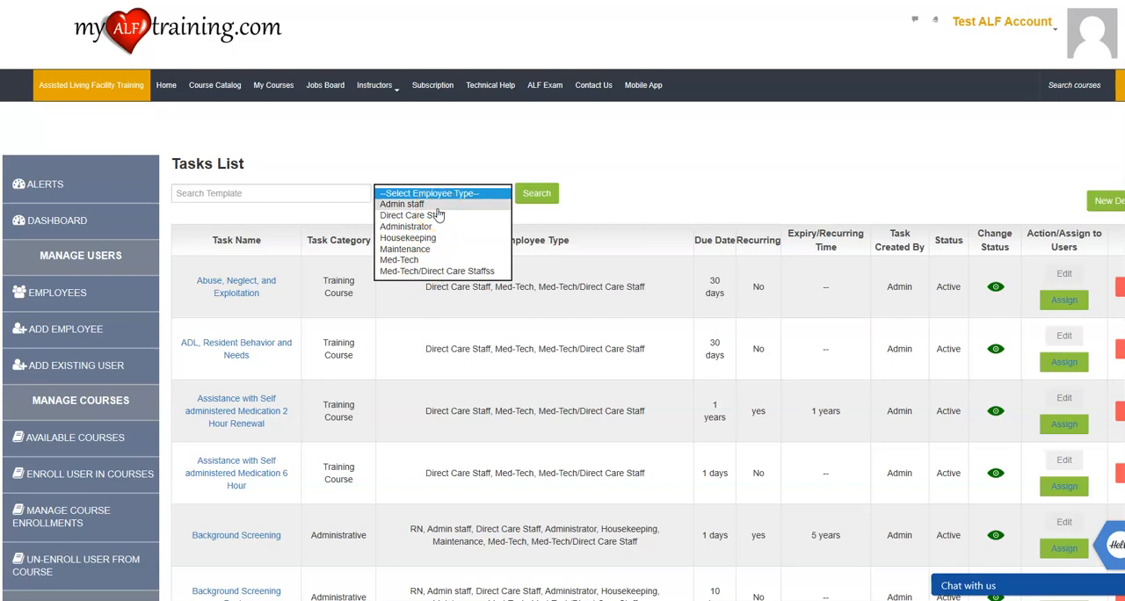
left_click(433, 219)
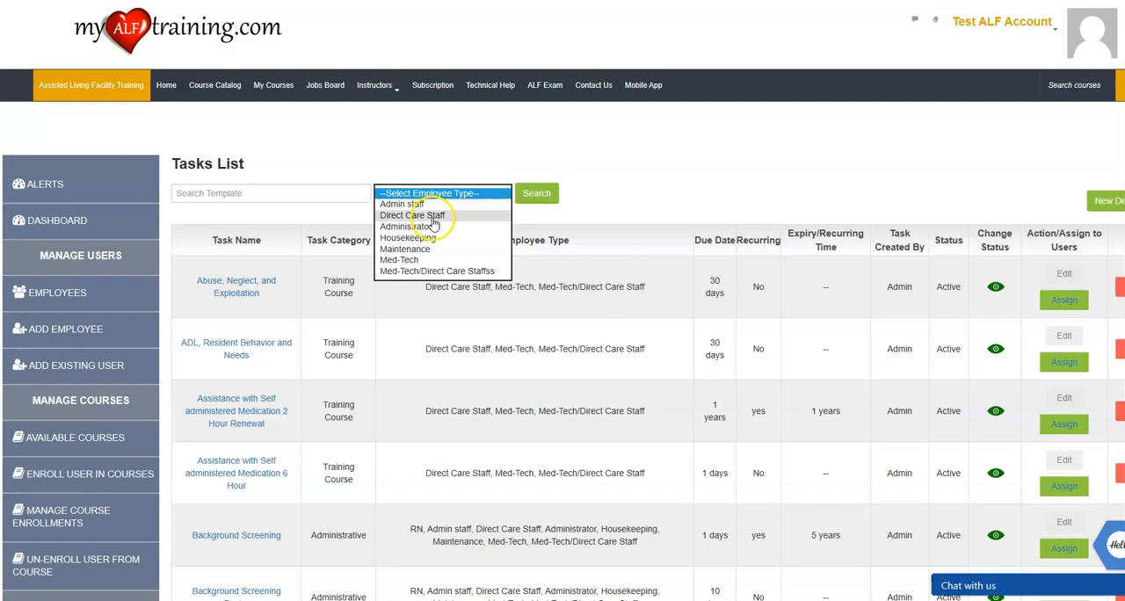
left_click(603, 200)
left_click(497, 192)
left_click(446, 216)
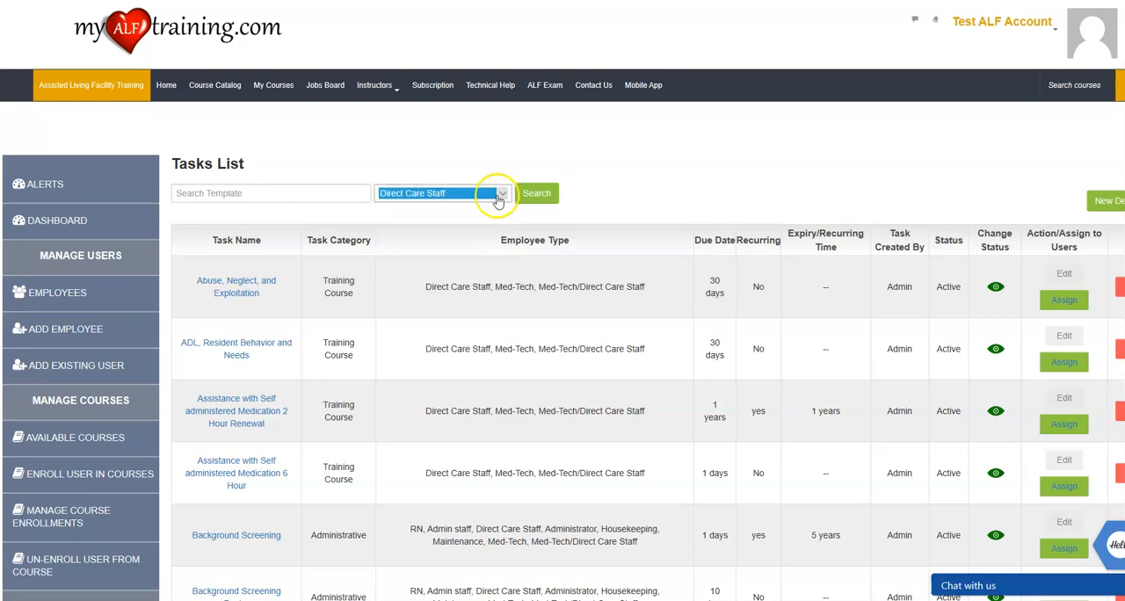
left_click(532, 192)
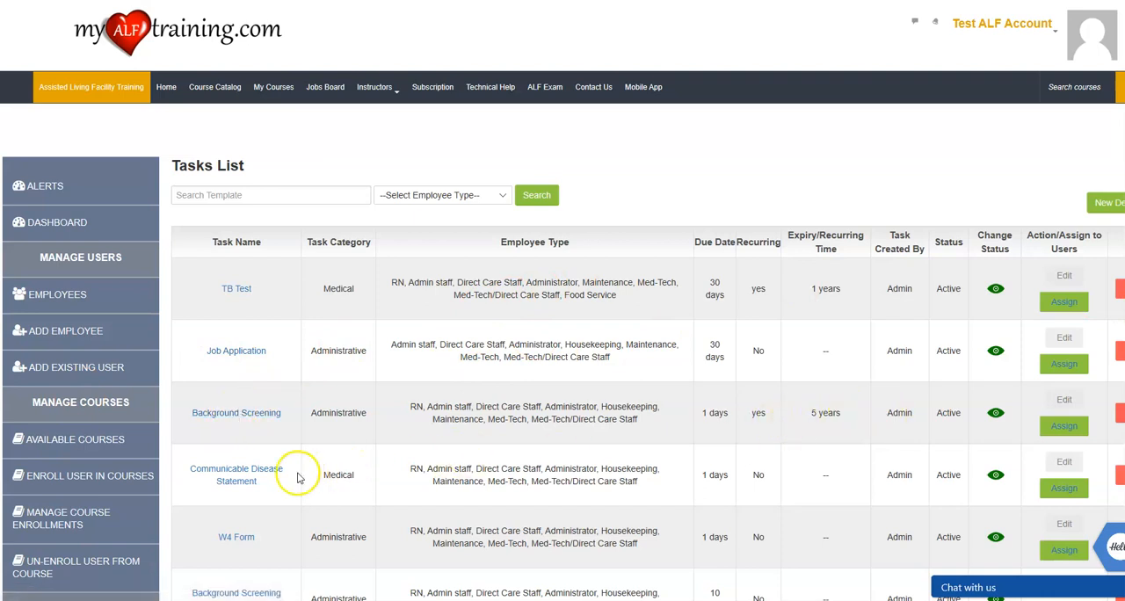
Examine the default tasks for Direct Care Staff, including their categories, due dates, recurrence and assignment options.
scroll(264, 457, "down", 1)
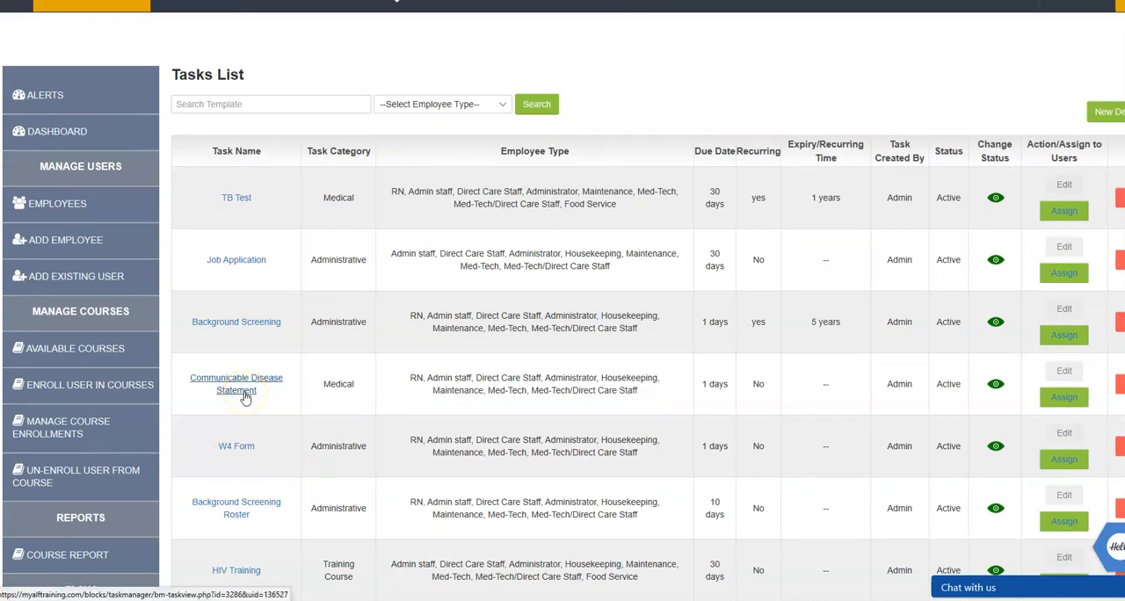
scroll(247, 400, "down", 1)
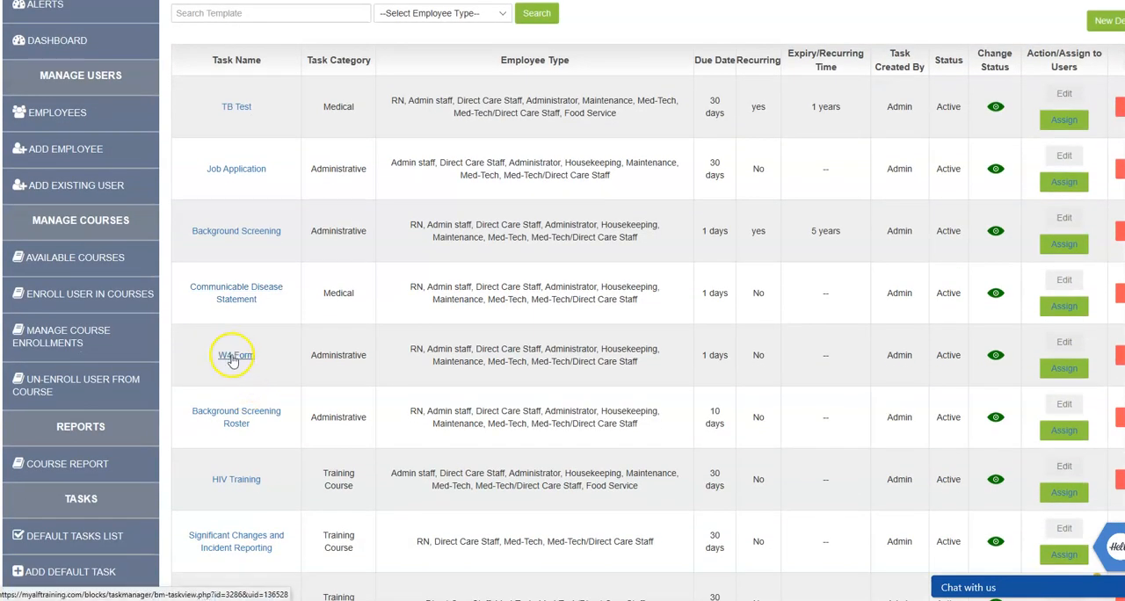
scroll(228, 417, "down", 1)
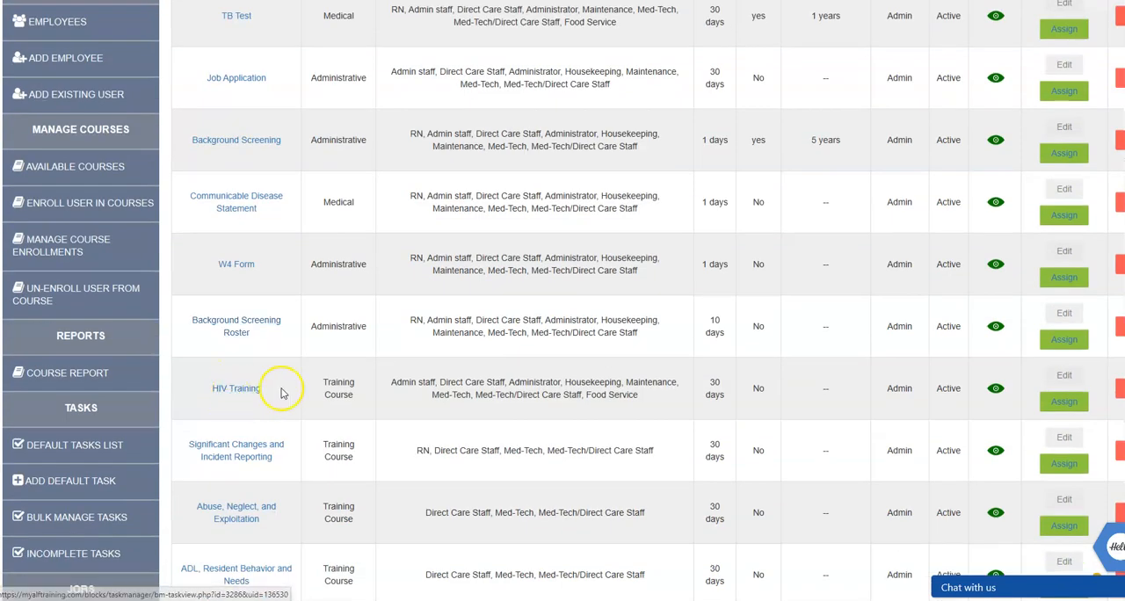
triple_click(330, 389)
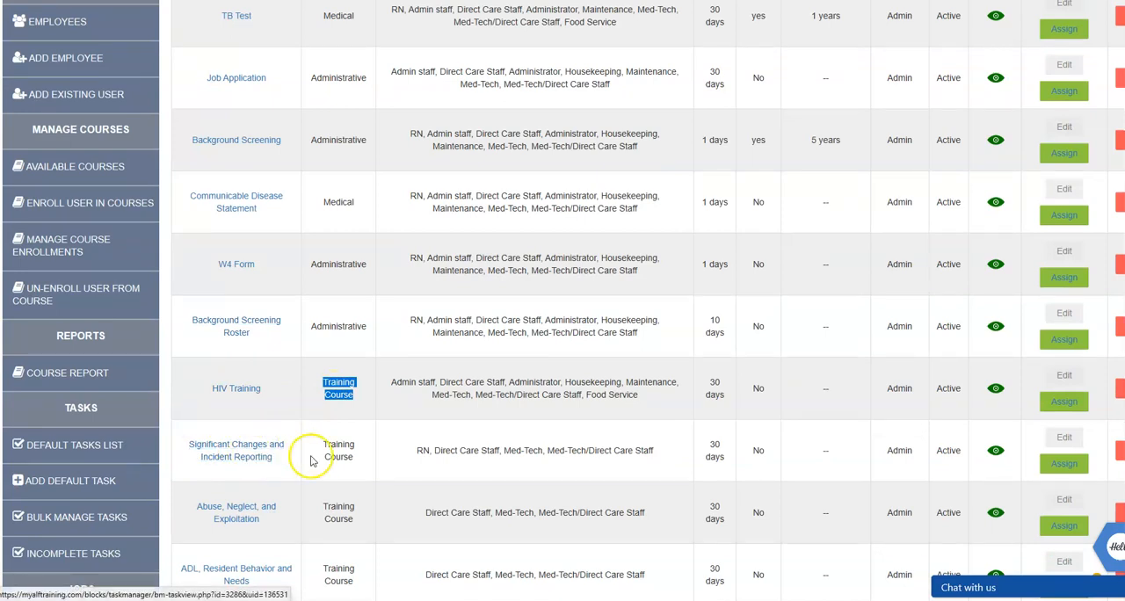
left_click(345, 450)
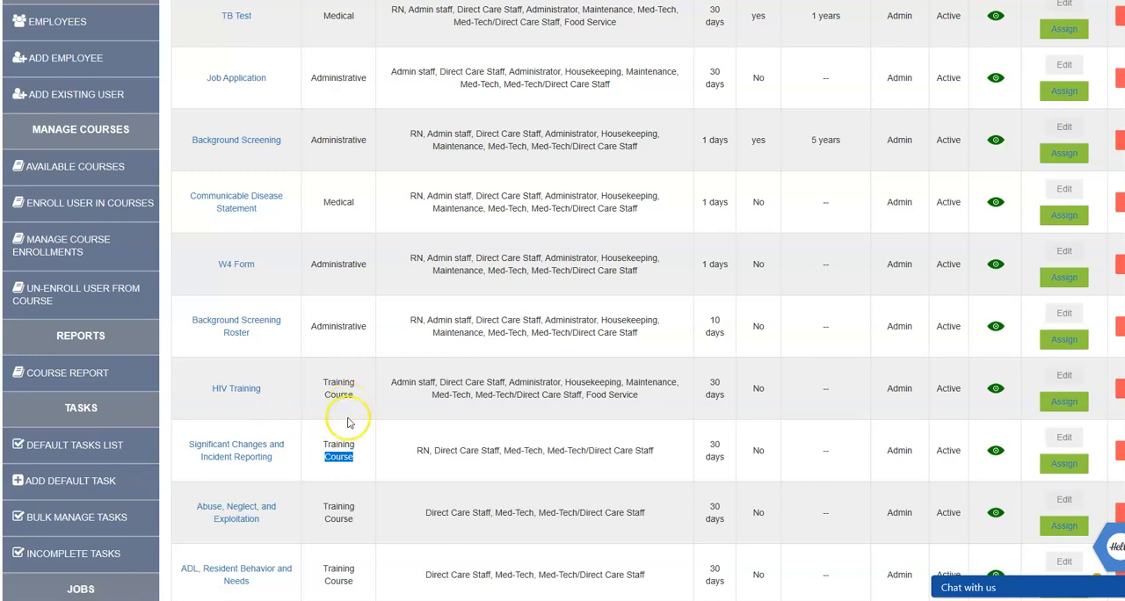
scroll(339, 511, "down", 2)
scroll(339, 517, "down", 4)
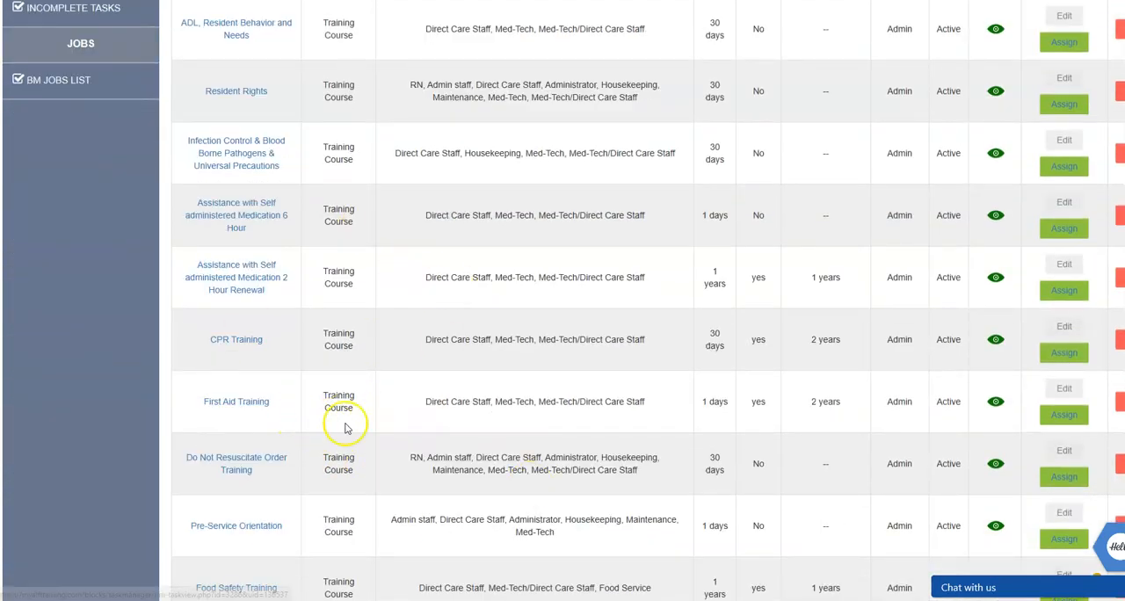
scroll(352, 352, "down", 2)
scroll(338, 492, "down", 1)
scroll(341, 430, "up", 4)
scroll(335, 404, "down", 4)
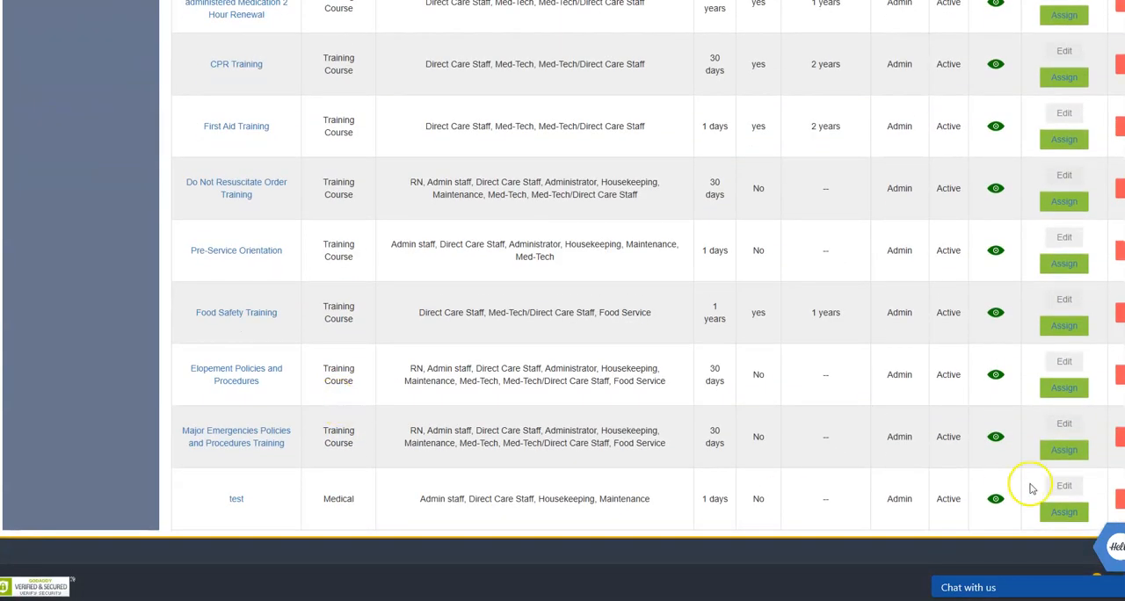
scroll(319, 294, "up", 5)
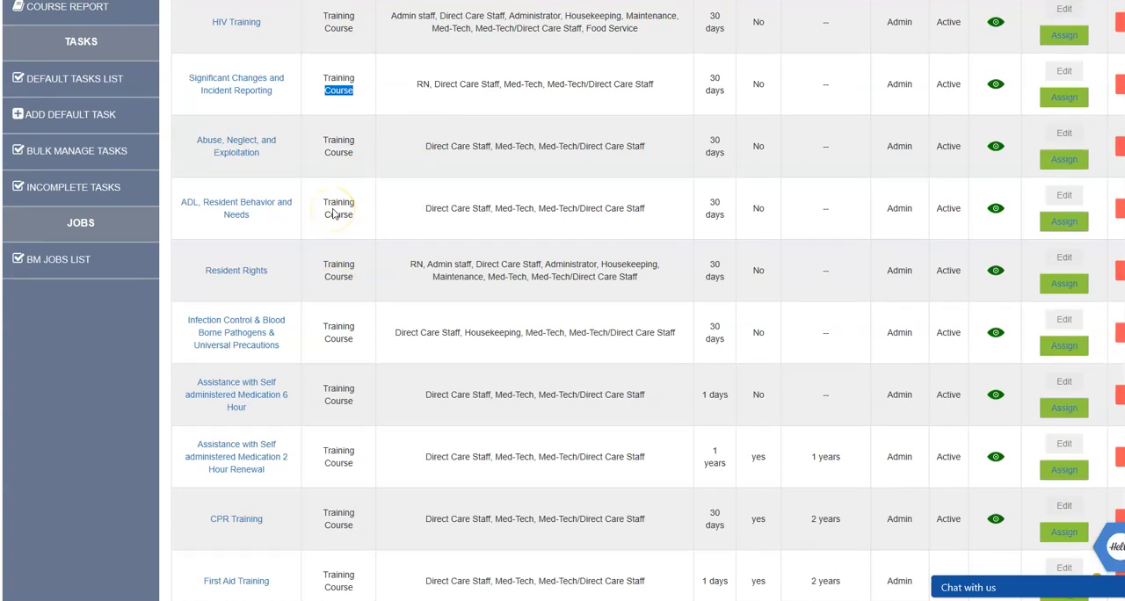
scroll(327, 211, "up", 3)
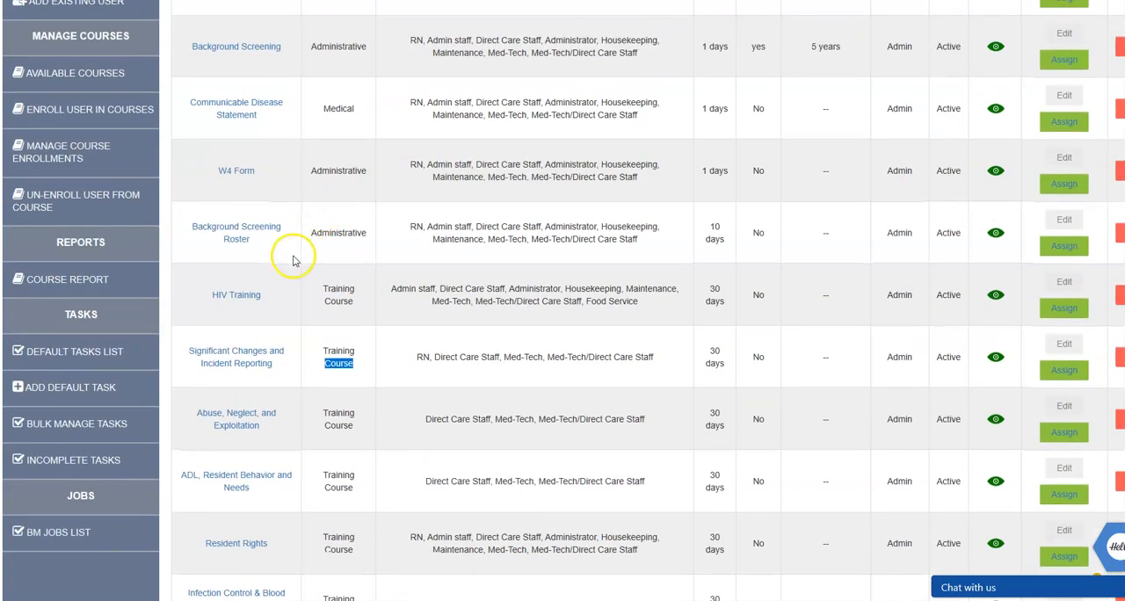
scroll(293, 255, "up", 3)
scroll(293, 271, "up", 2)
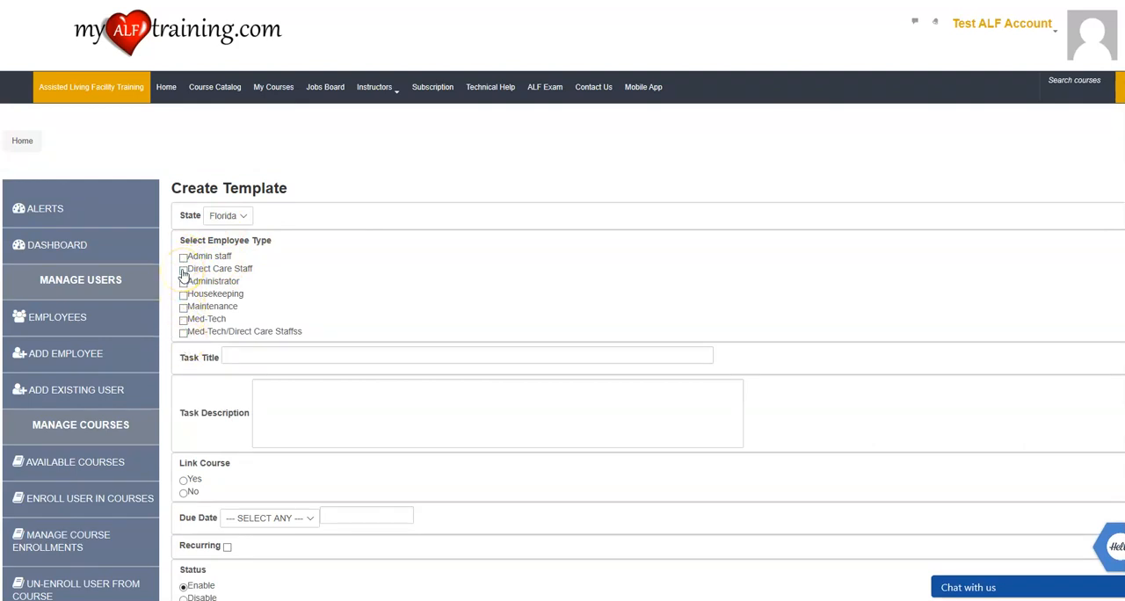
In the new default task, select Direct Care Staff, Housekeeping, Maintenance, Med-Tech and Med-Tech/Direct Care Staffss, and title it "Alzheimer's Level 1".
left_click(184, 272)
left_click(184, 296)
left_click(184, 308)
left_click(183, 320)
left_click(184, 333)
left_click(320, 353)
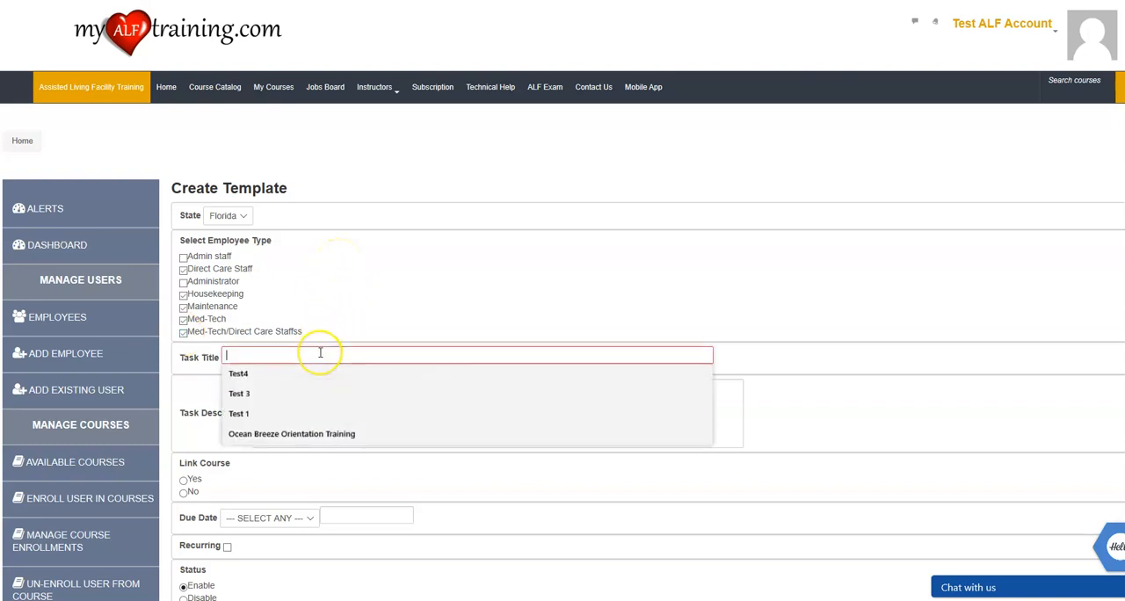
type("Alzheimer's Level 1")
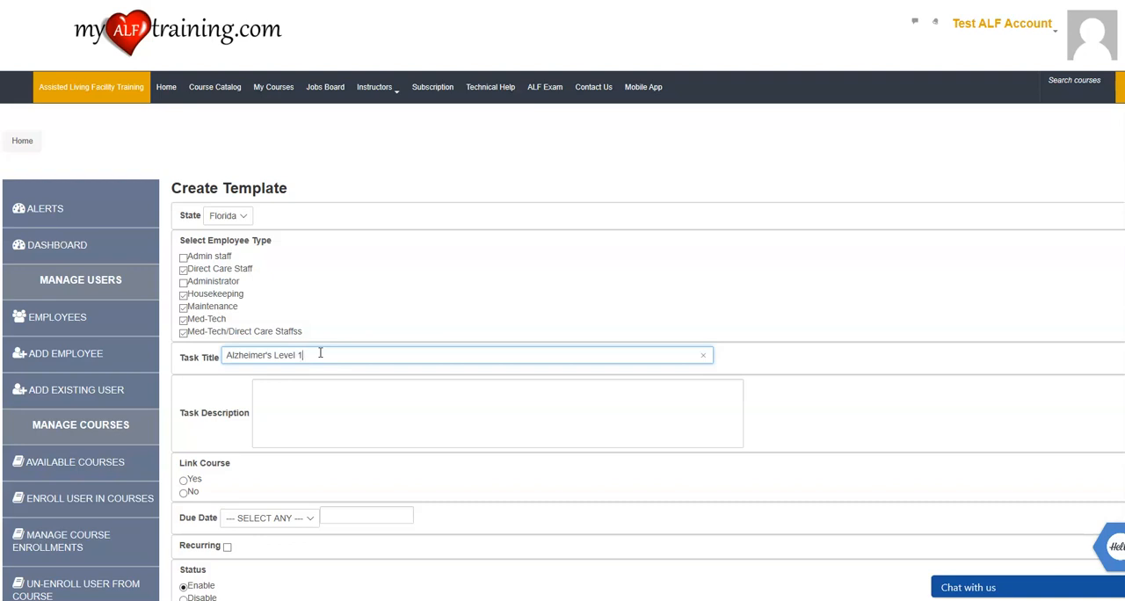
Enter "Description" as the task description and link the task to the course Alzheimer's Level 1 2019.
scroll(319, 354, "down", 2)
left_click(318, 219)
type("D")
key("BackSpace")
type("Desc")
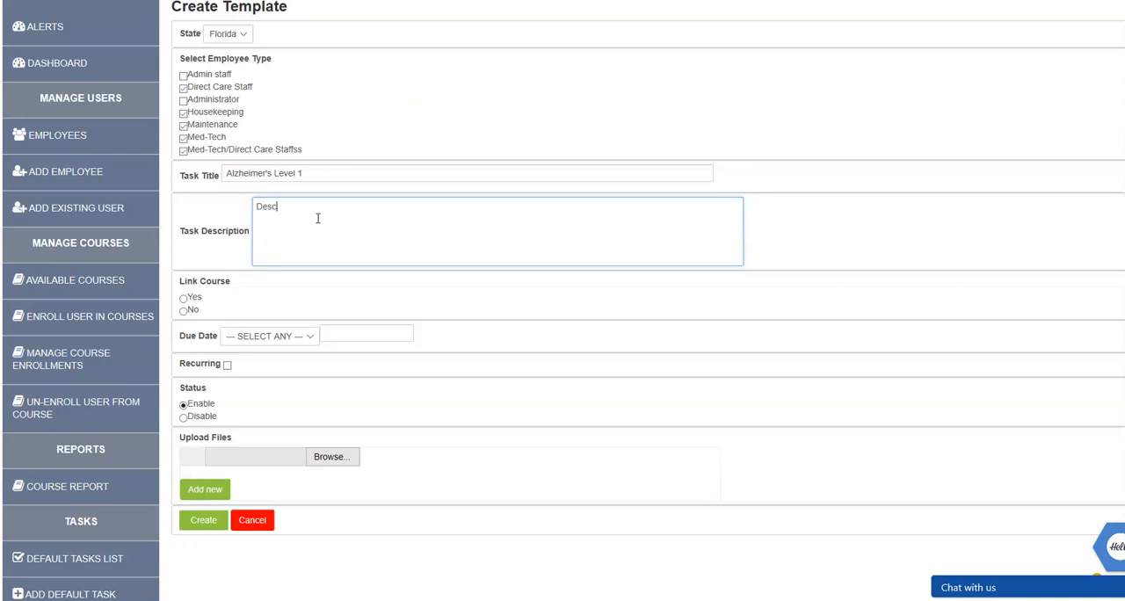
type("ription")
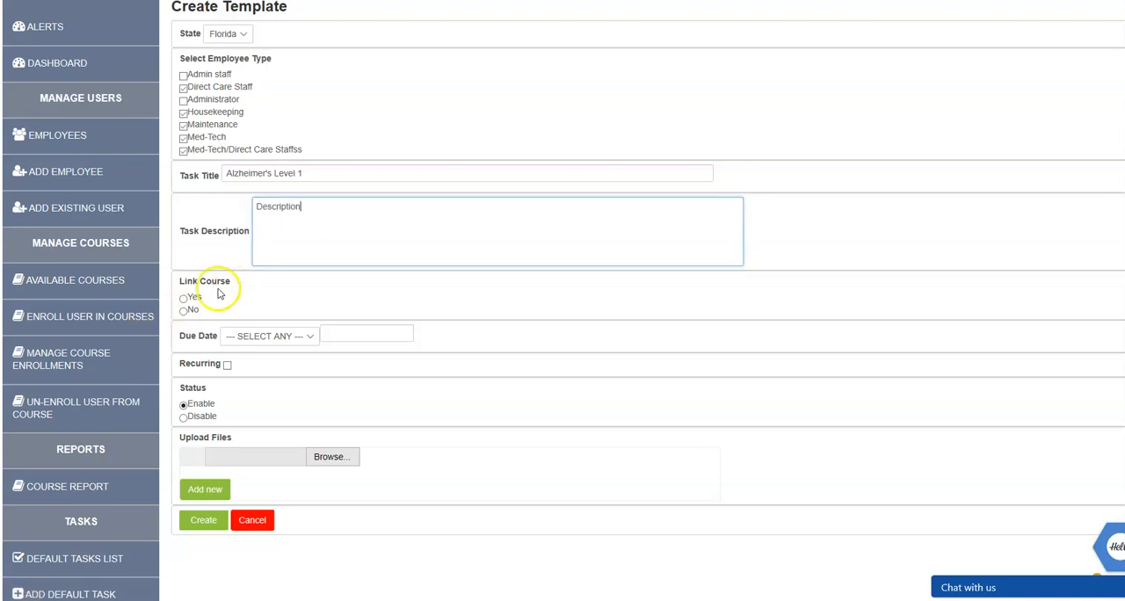
left_click(185, 299)
left_click(329, 336)
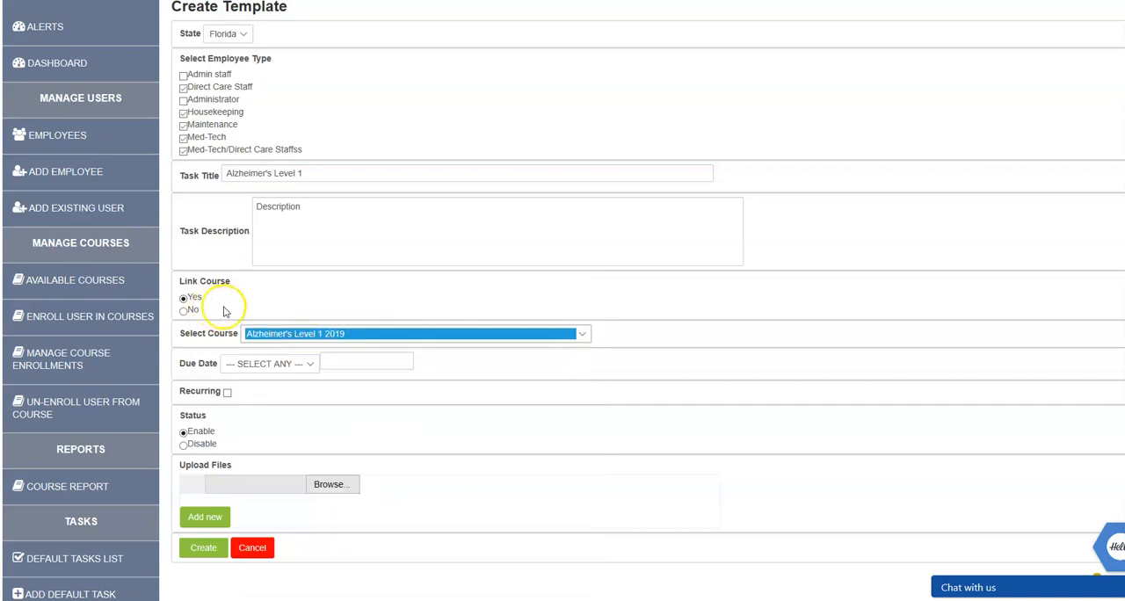
Set the task's due date to 90 days and create the default task.
left_click(276, 373)
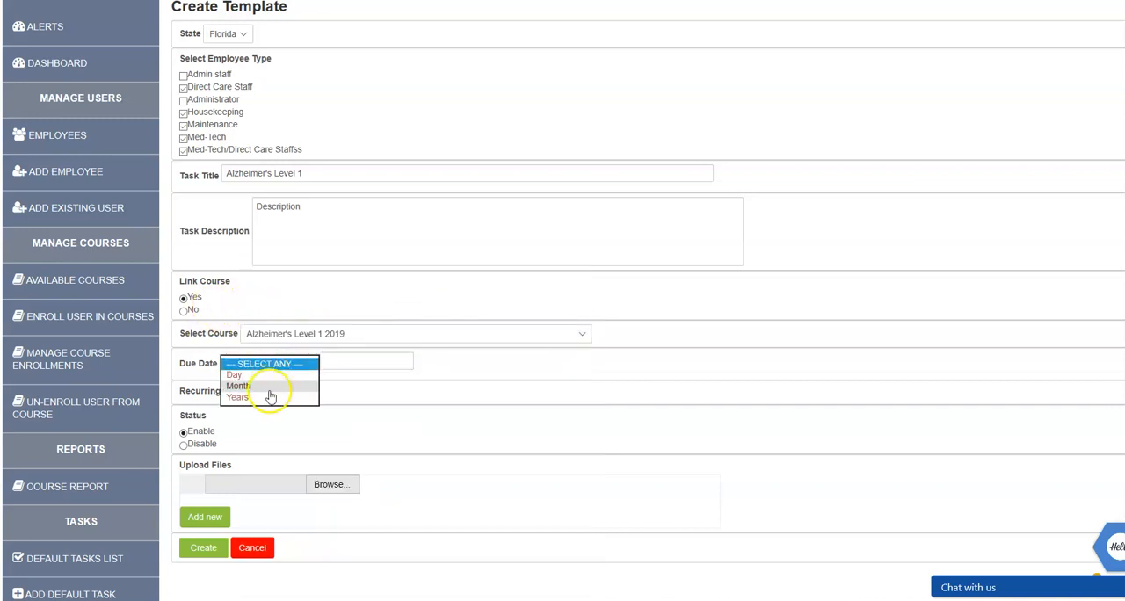
left_click(269, 386)
left_click(376, 362)
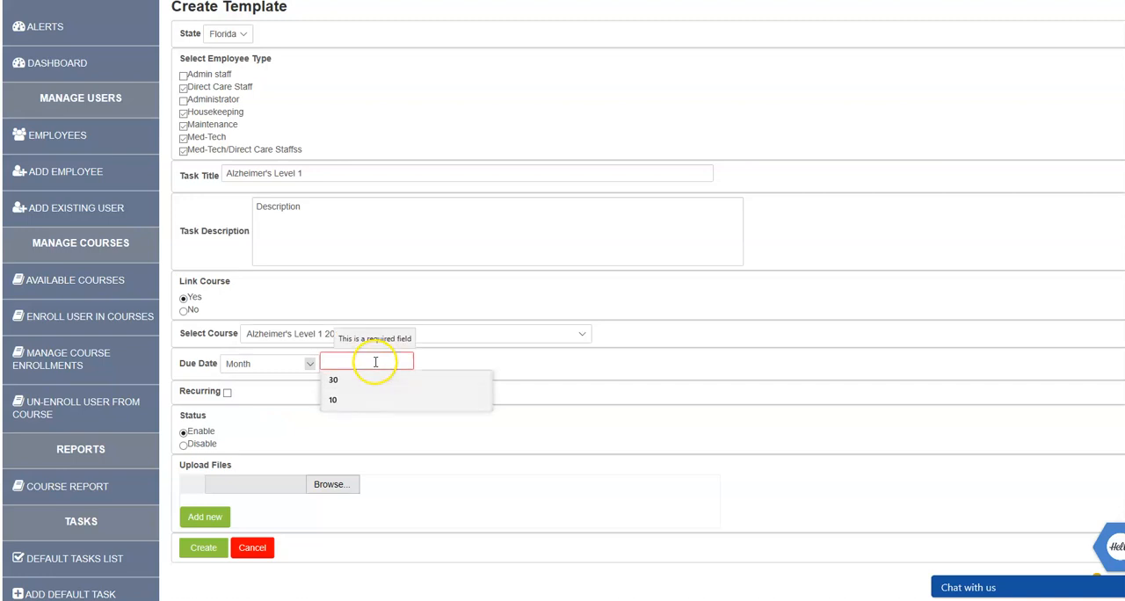
left_click(242, 369)
left_click(263, 352)
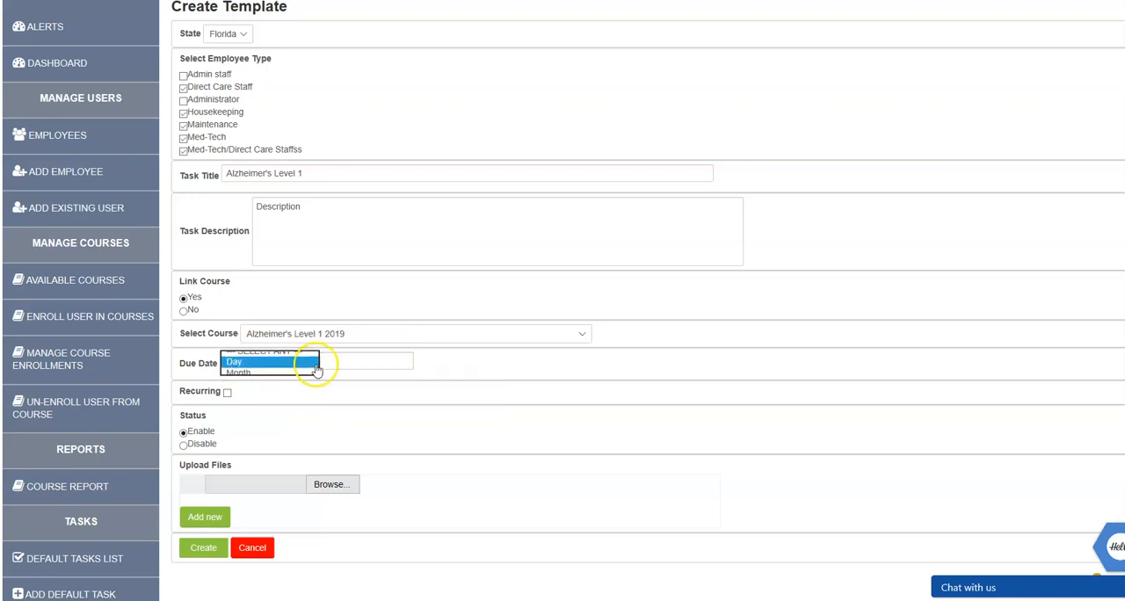
left_click(327, 362)
type("90")
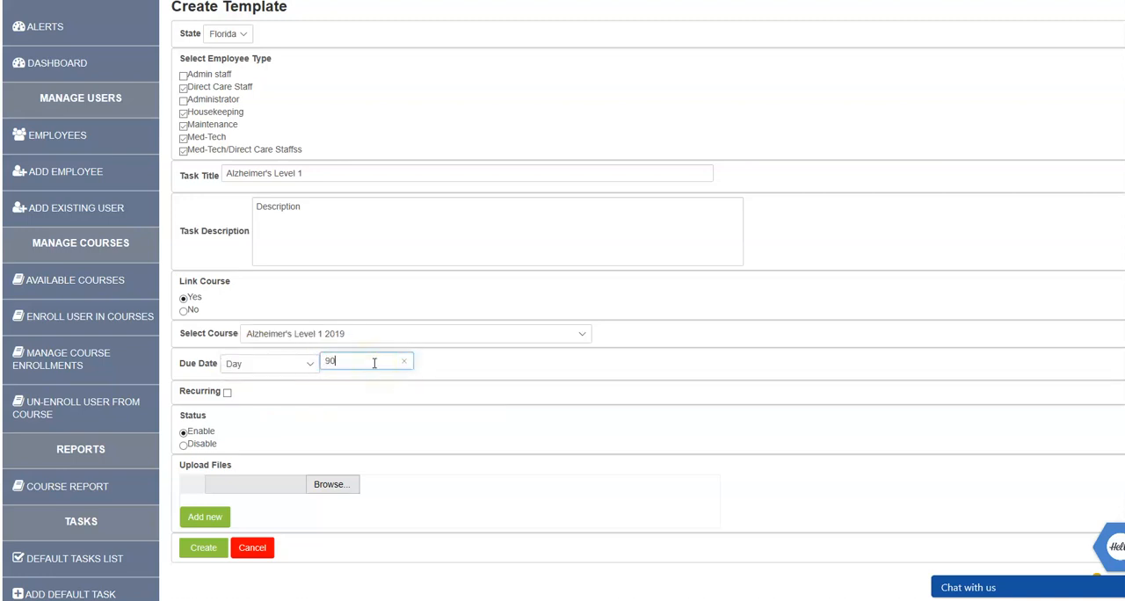
left_click(316, 389)
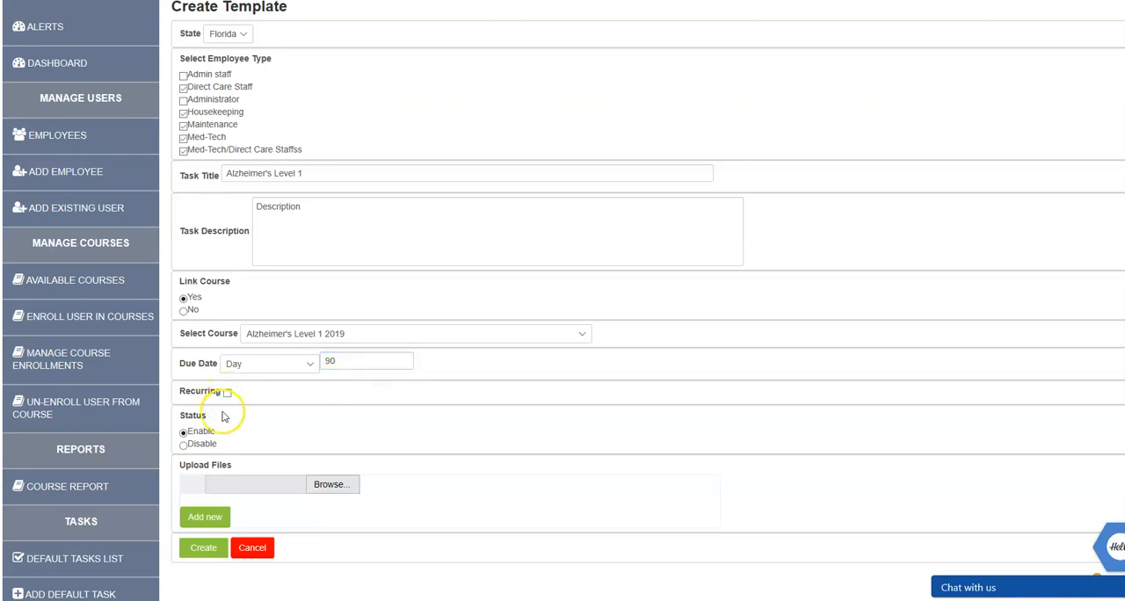
left_click(203, 552)
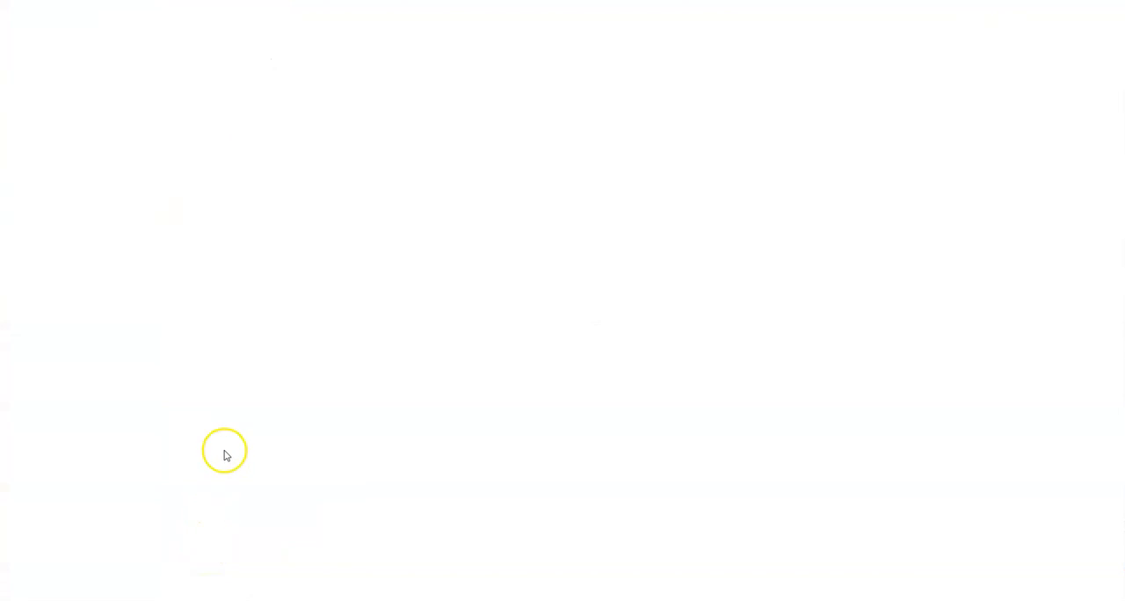
Filter the tasks list by Direct Care Staff and check the entry for the Alzheimer's Level 1 task.
scroll(439, 334, "down", 10)
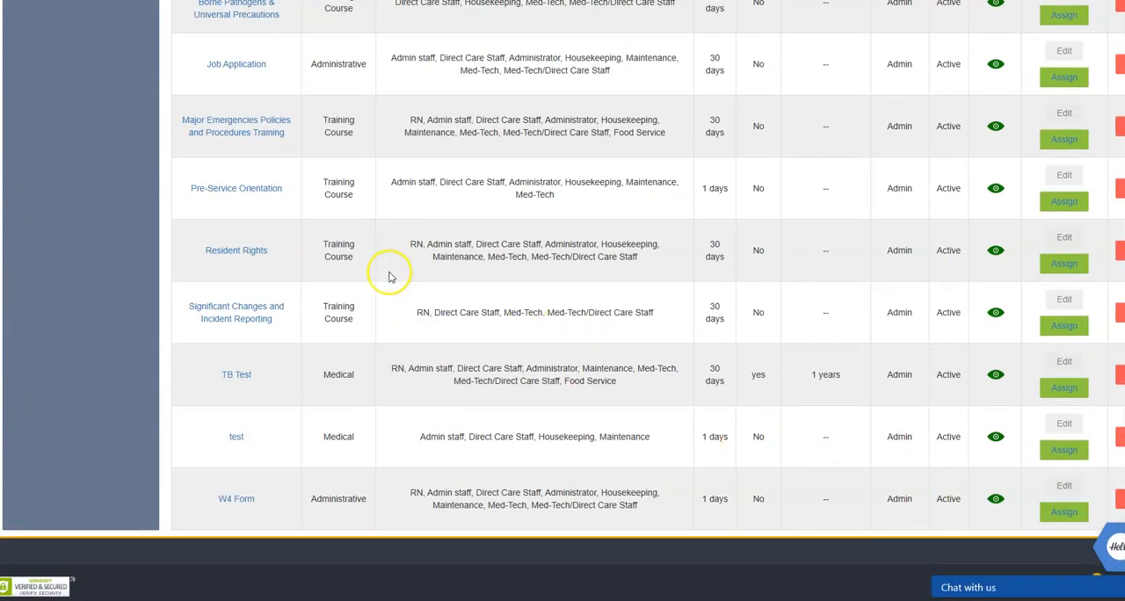
scroll(390, 277, "up", 10)
left_click(462, 197)
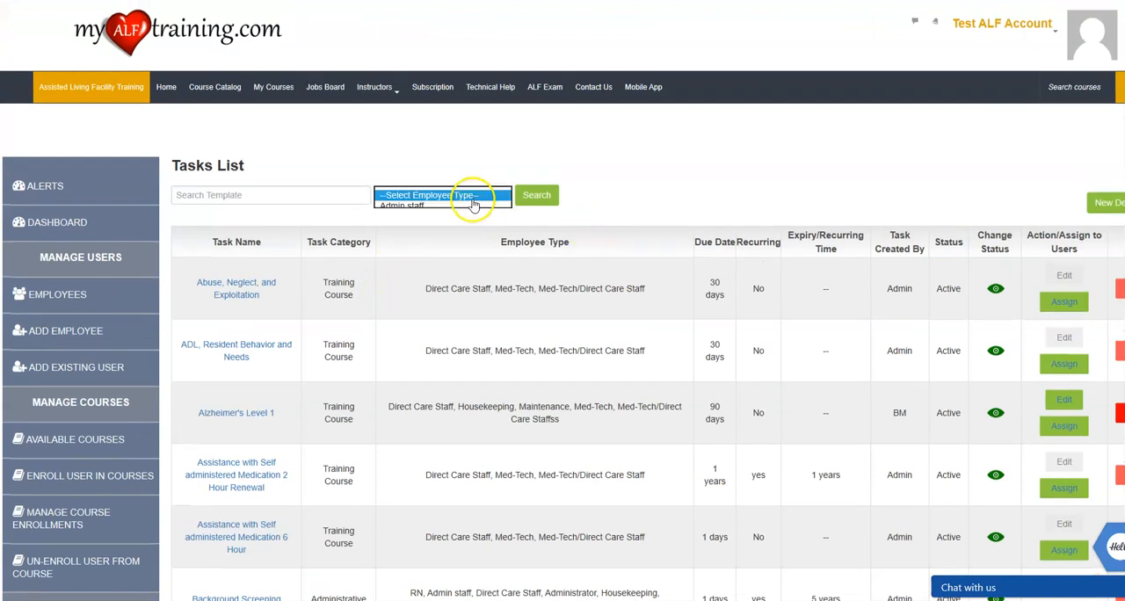
left_click(457, 216)
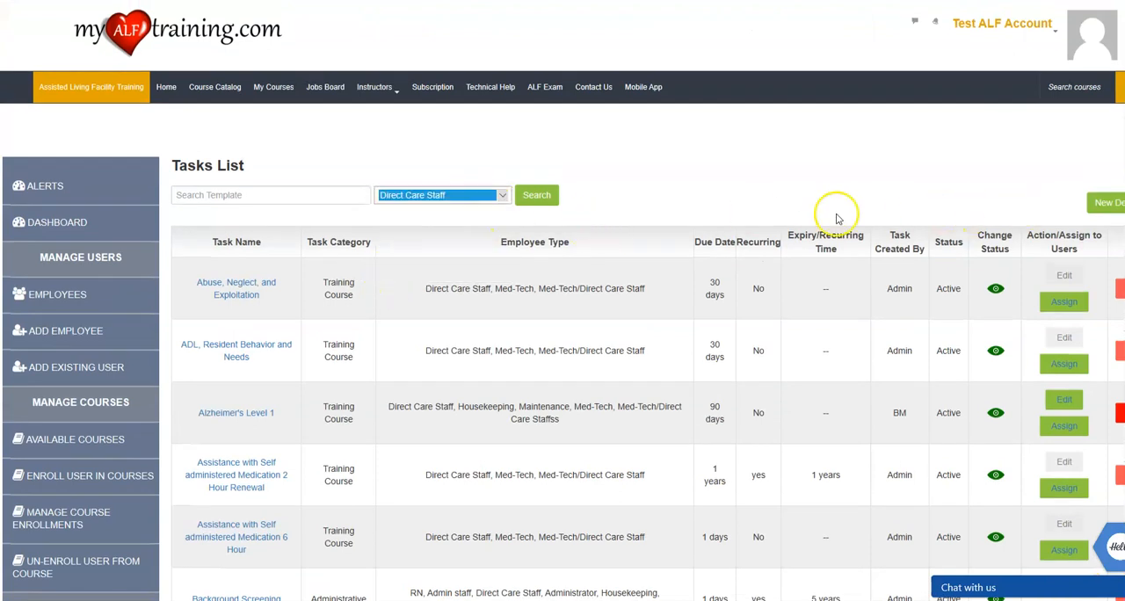
left_click(537, 195)
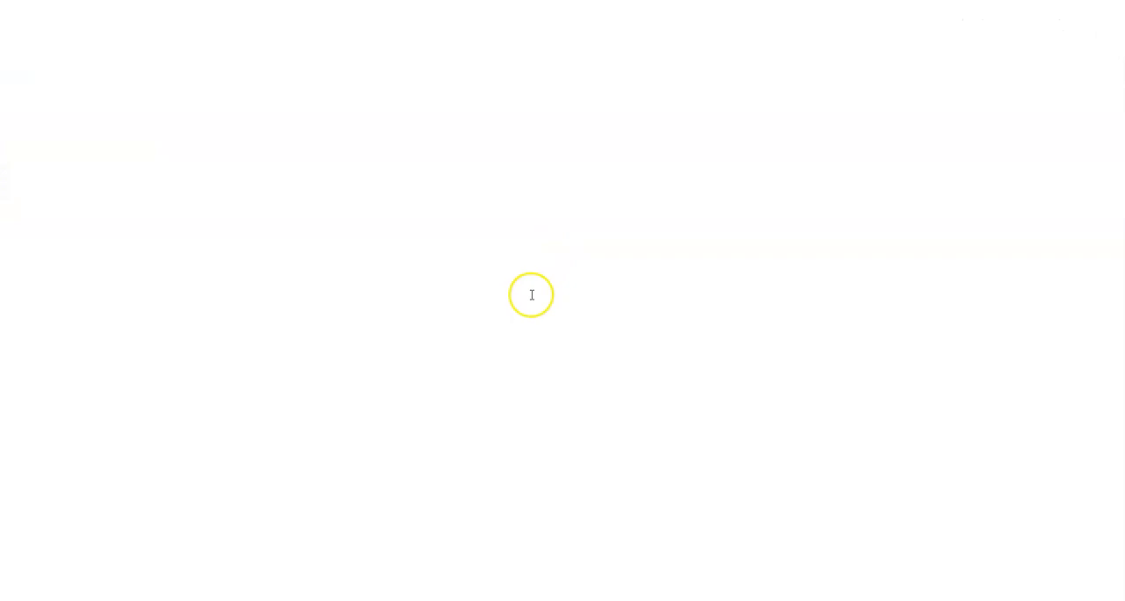
scroll(523, 286, "down", 15)
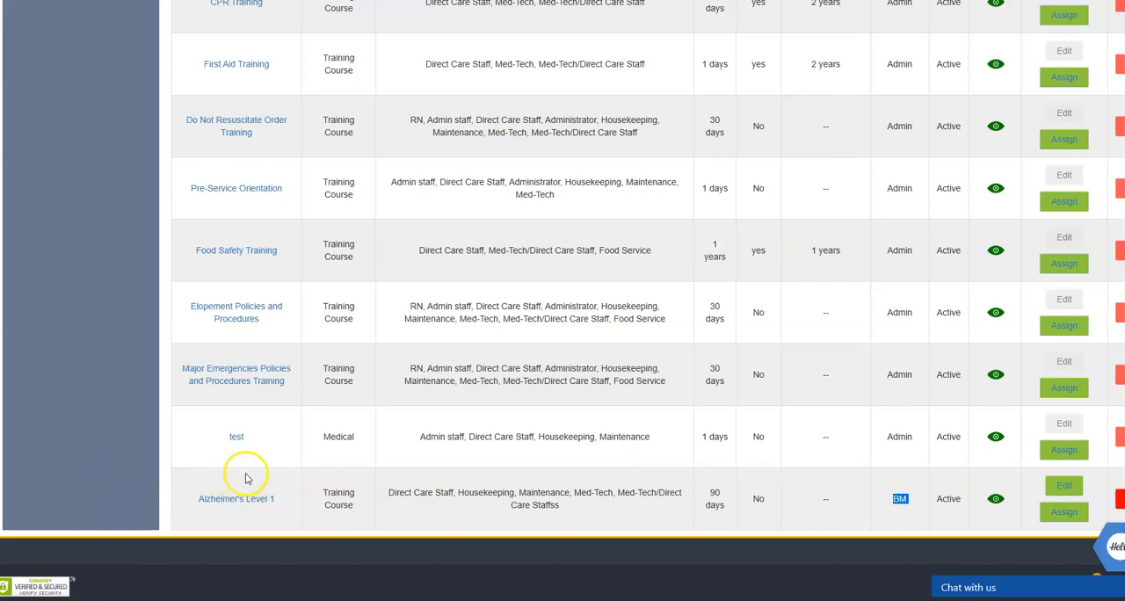
scroll(244, 466, "up", 10)
scroll(243, 475, "down", 4)
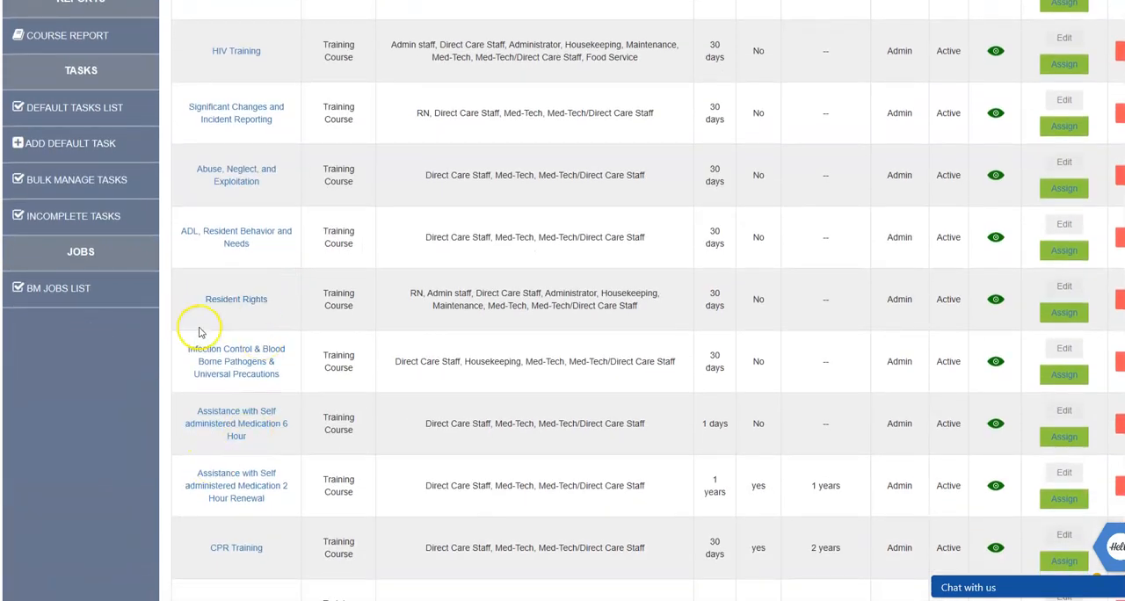
scroll(199, 332, "up", 7)
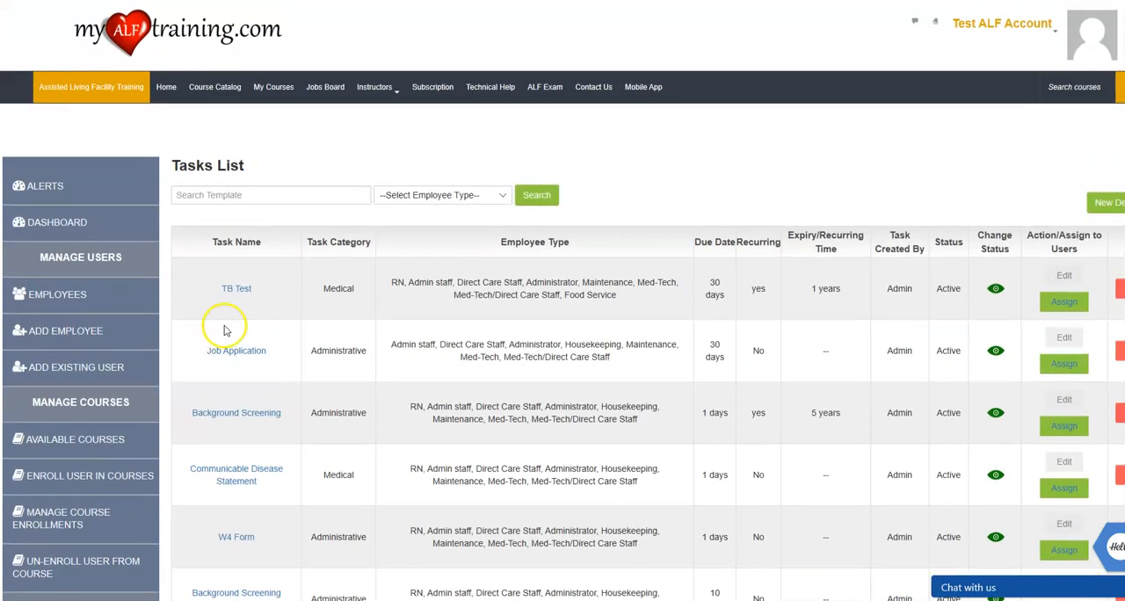
Open task management for the second employee in the employees list and assign every task from the un-assigned list to them.
left_click(93, 297)
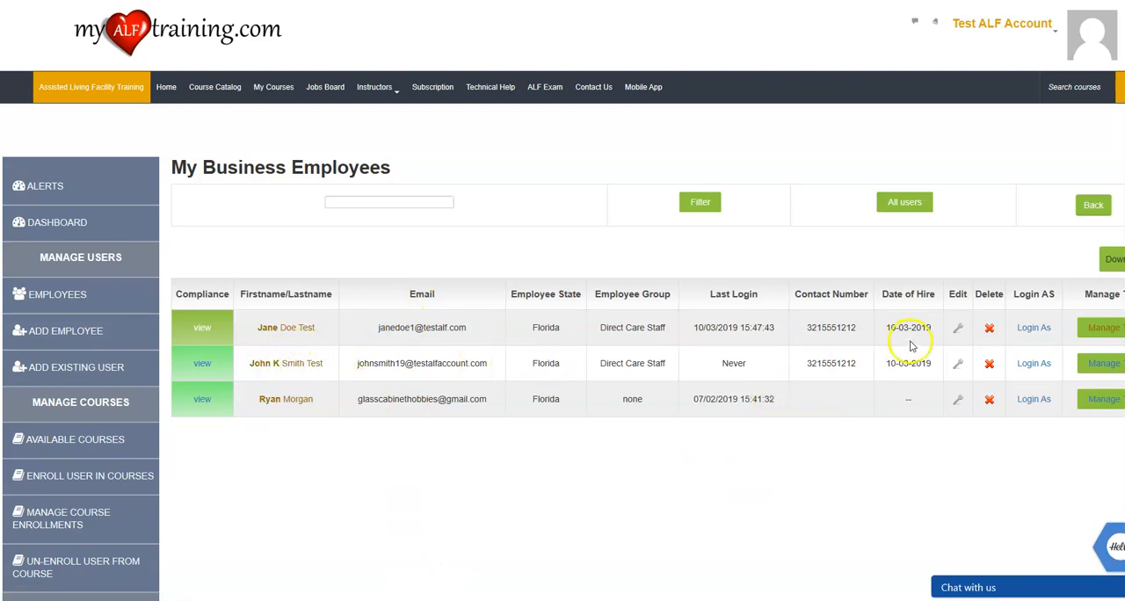
left_click(1098, 363)
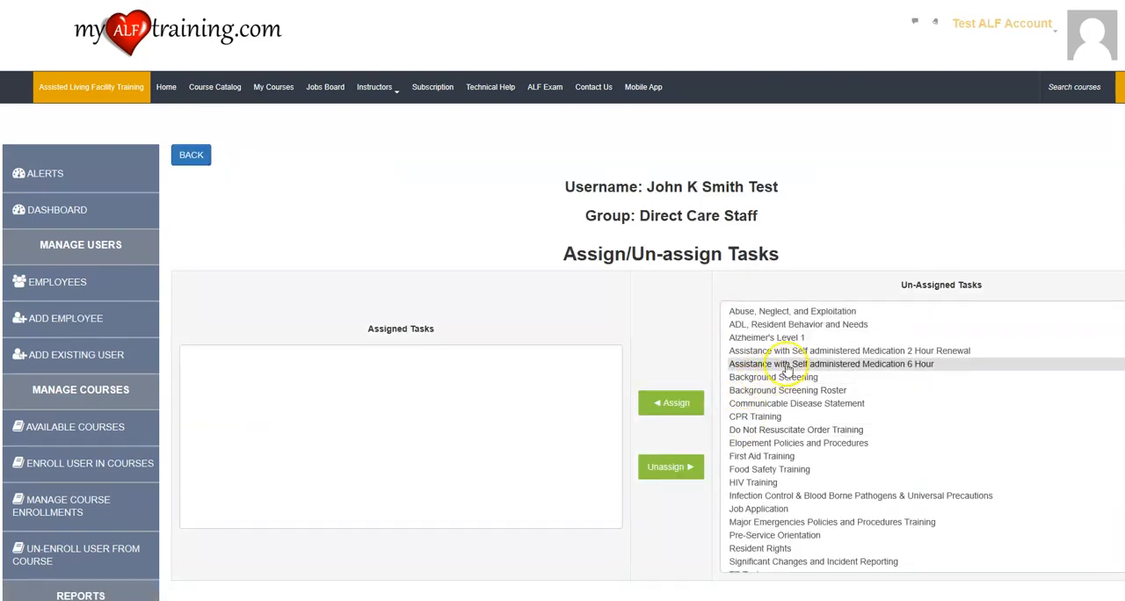
left_click(782, 311)
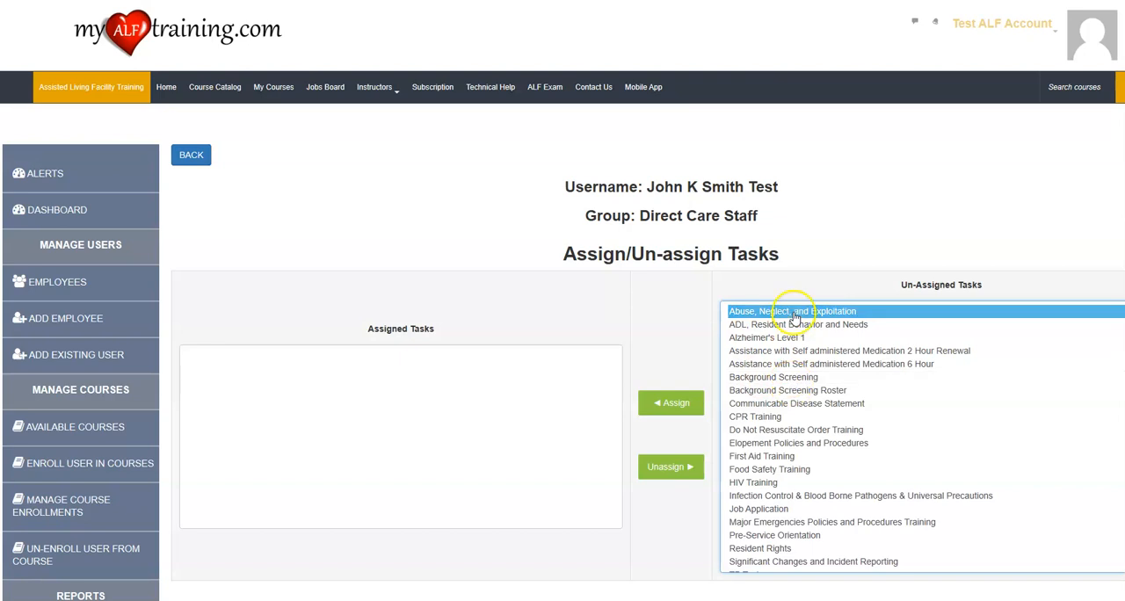
scroll(779, 389, "down", 1)
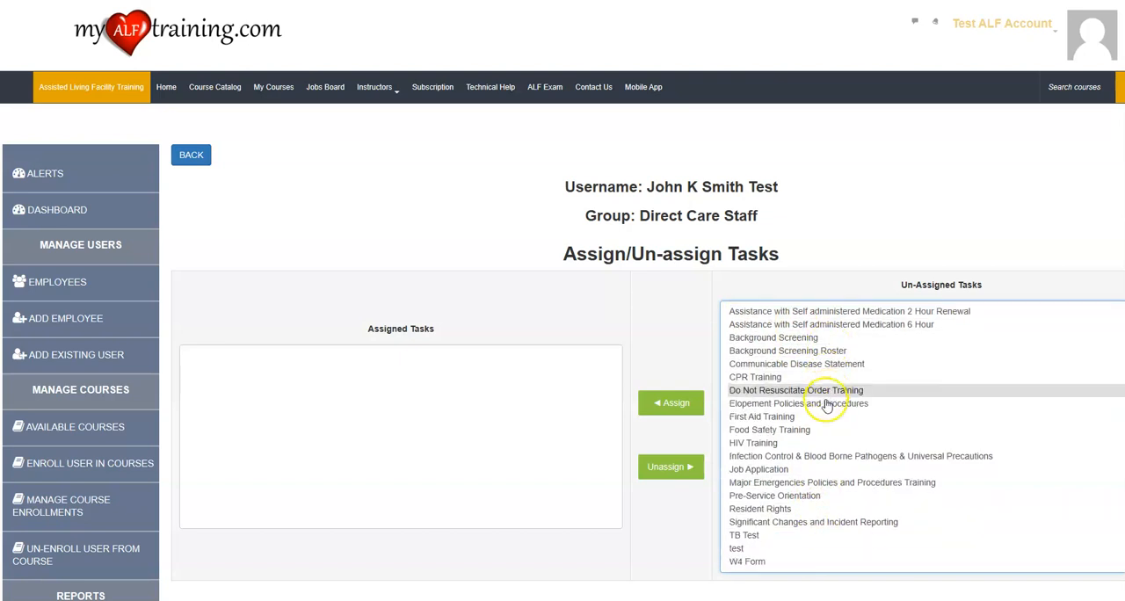
scroll(795, 341, "up", 1)
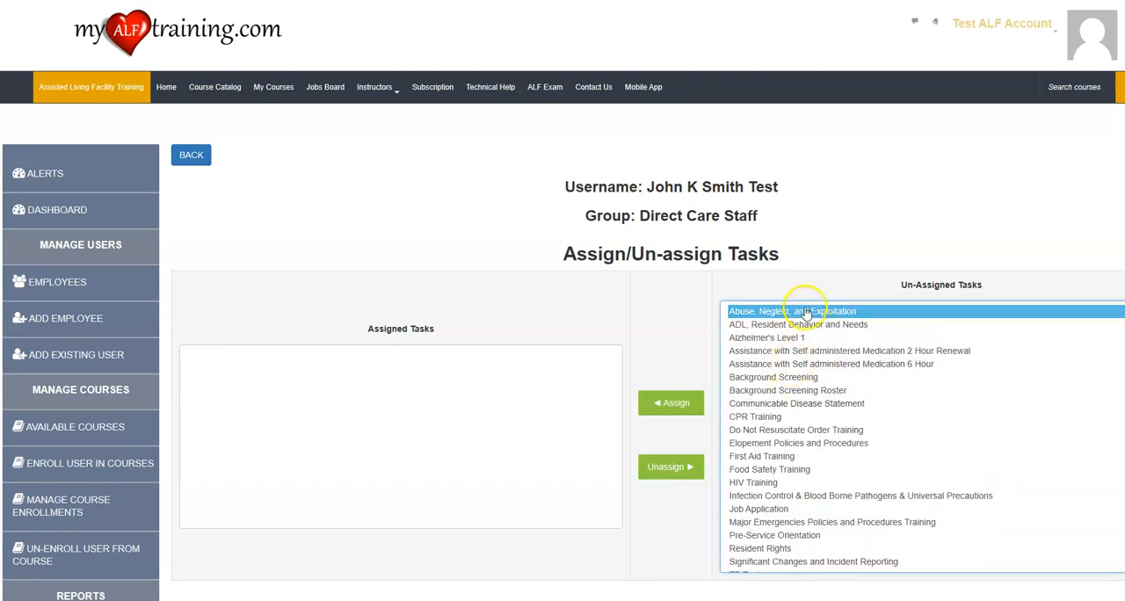
scroll(807, 356, "down", 5)
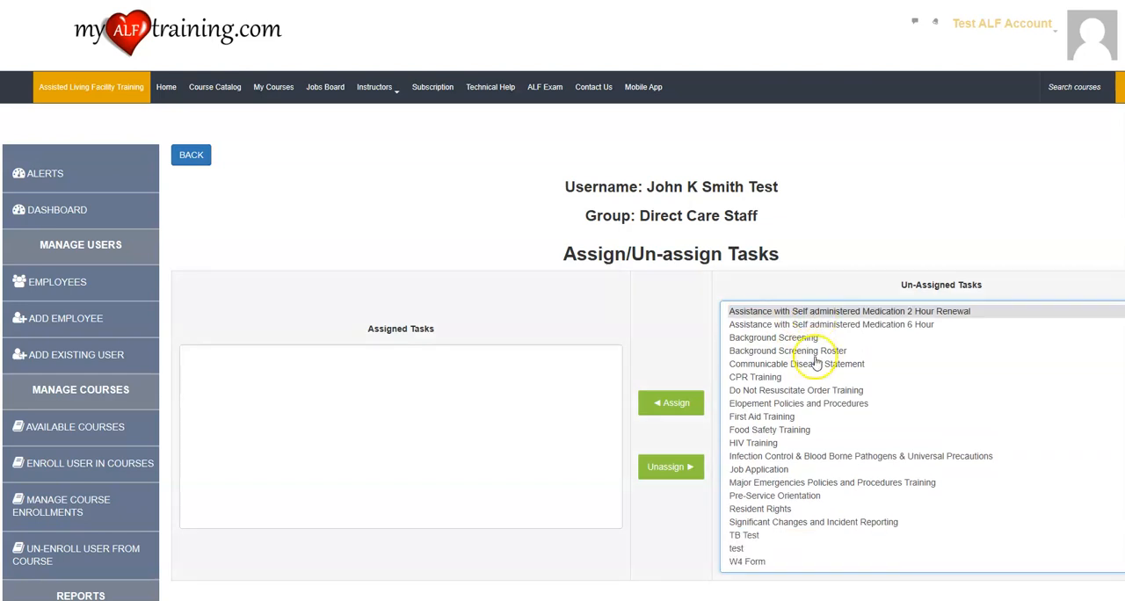
scroll(796, 439, "up", 3)
scroll(802, 421, "up", 3)
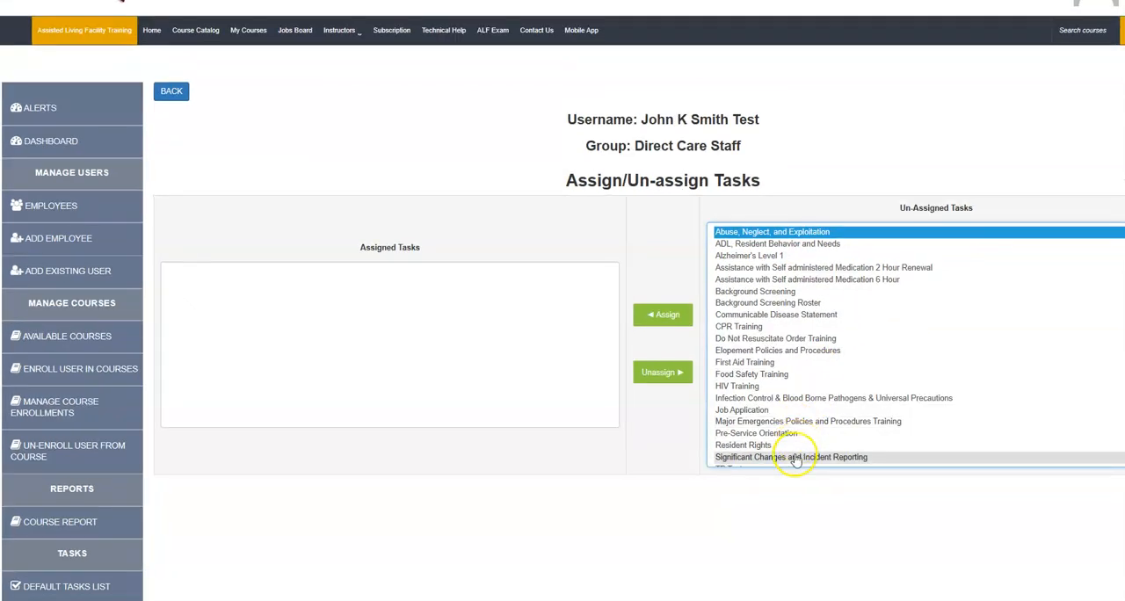
scroll(801, 444, "down", 2)
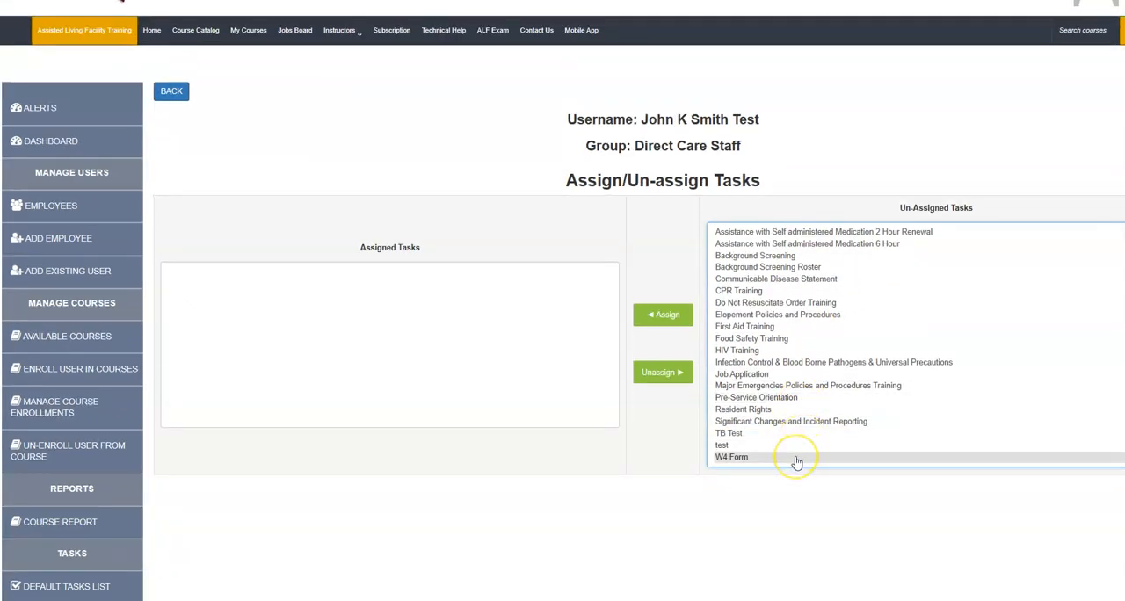
left_click(796, 460, "shift")
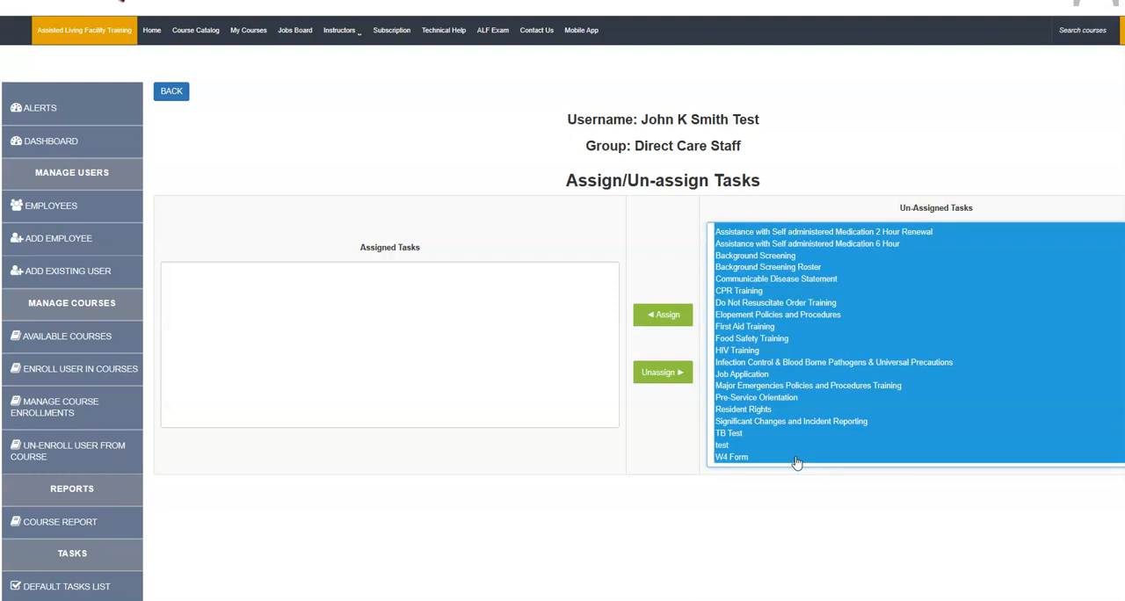
left_click(664, 317)
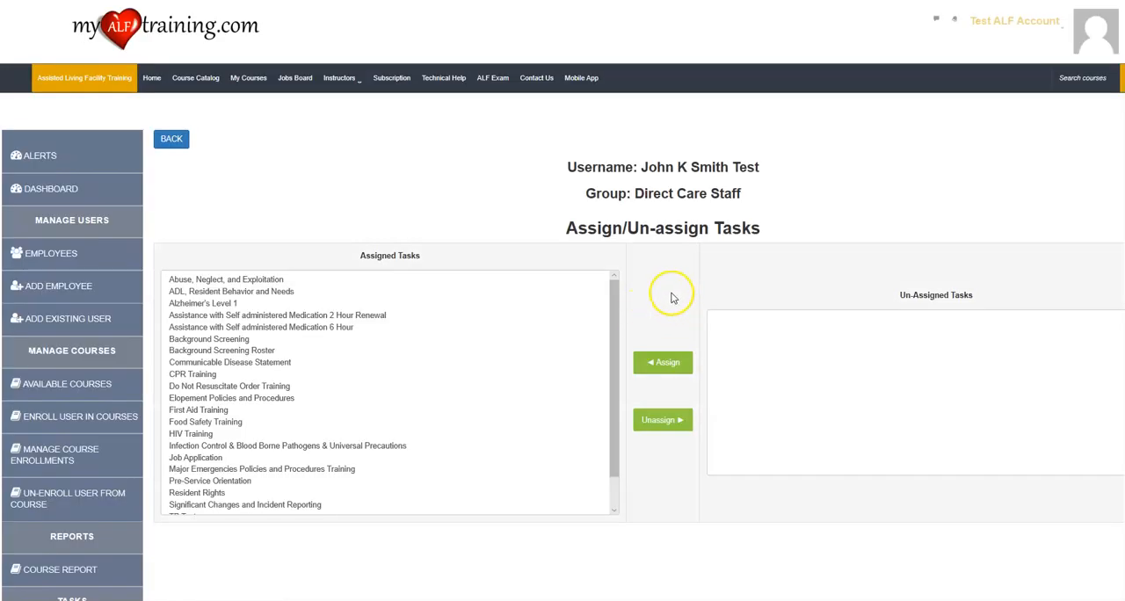
left_click_drag(635, 194, 759, 195)
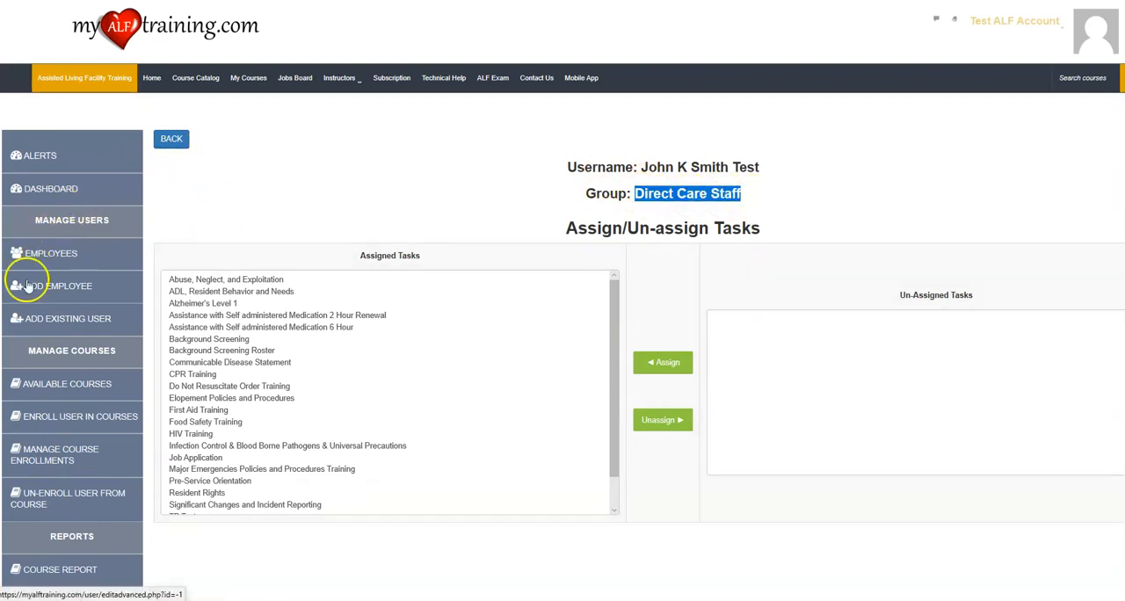
Review the compliance summary and the list of employee tasks on the manager dashboard.
left_click(54, 191)
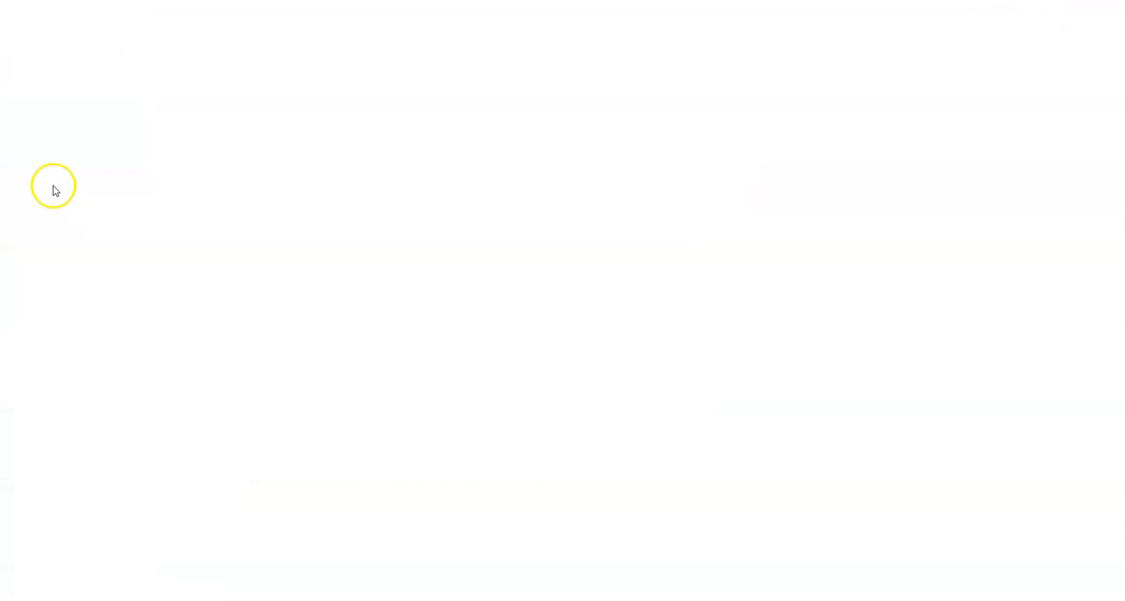
scroll(250, 246, "down", 10)
scroll(251, 273, "down", 1)
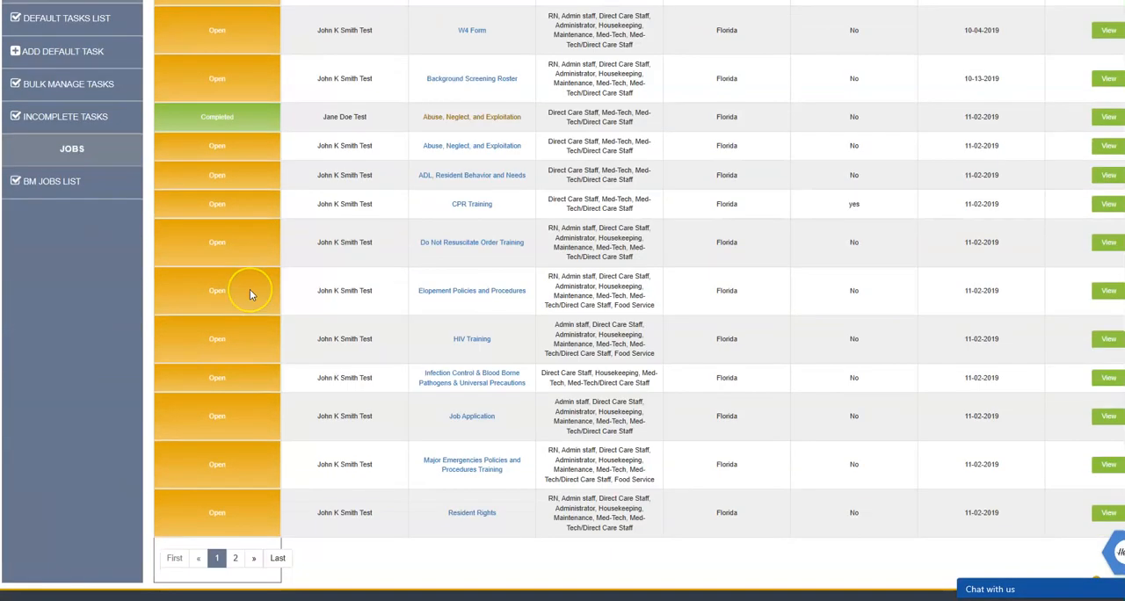
scroll(249, 293, "down", 1)
scroll(229, 343, "up", 10)
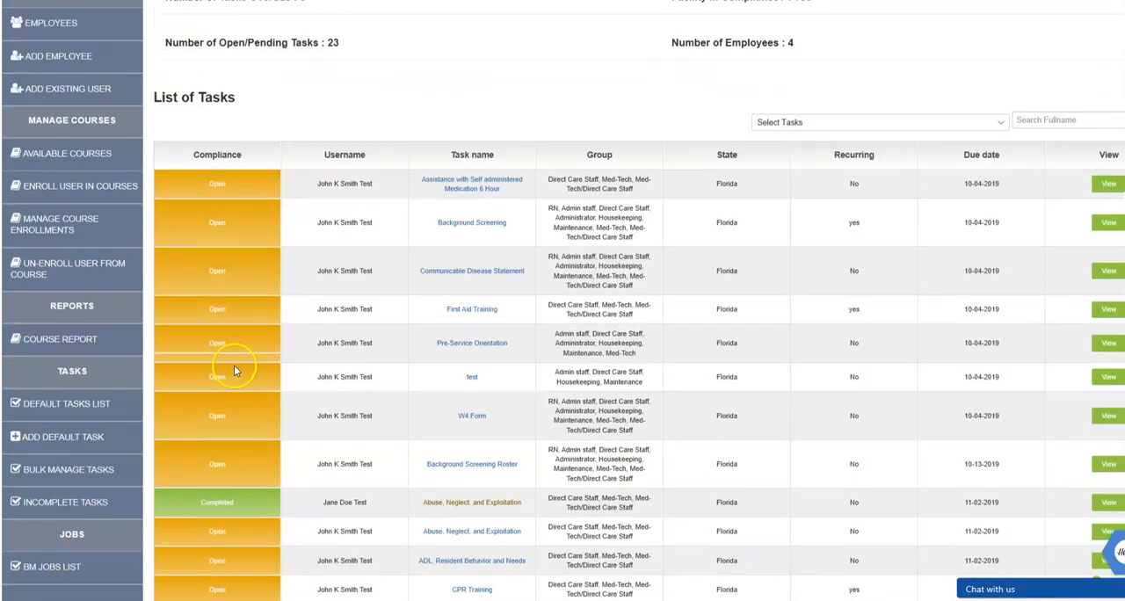
scroll(239, 329, "down", 4)
scroll(239, 330, "up", 3)
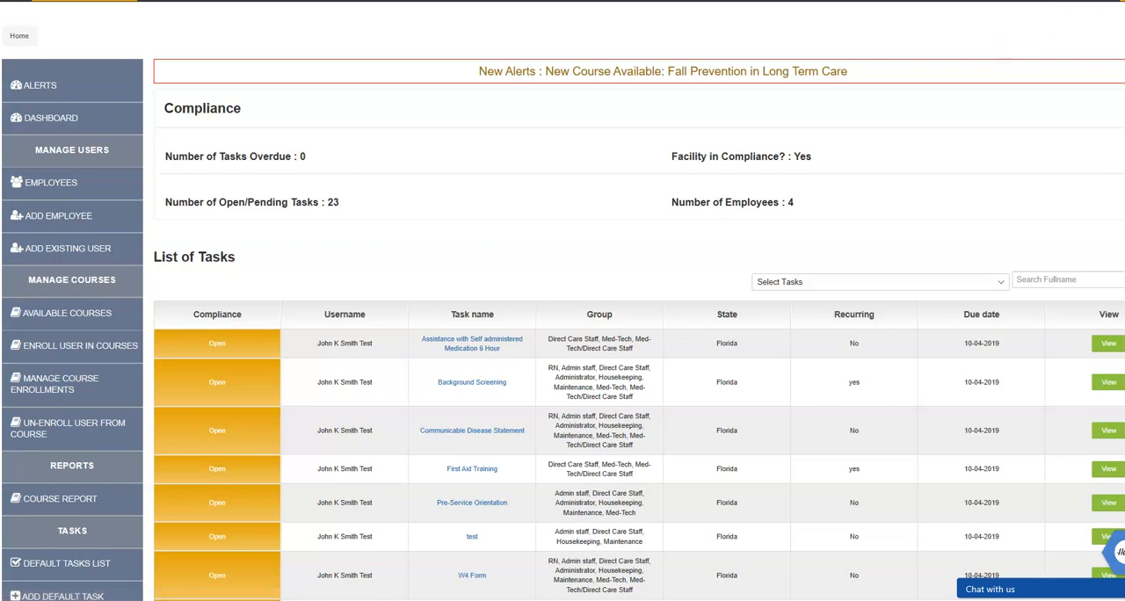
left_click(1124, 1)
left_click(1124, 57)
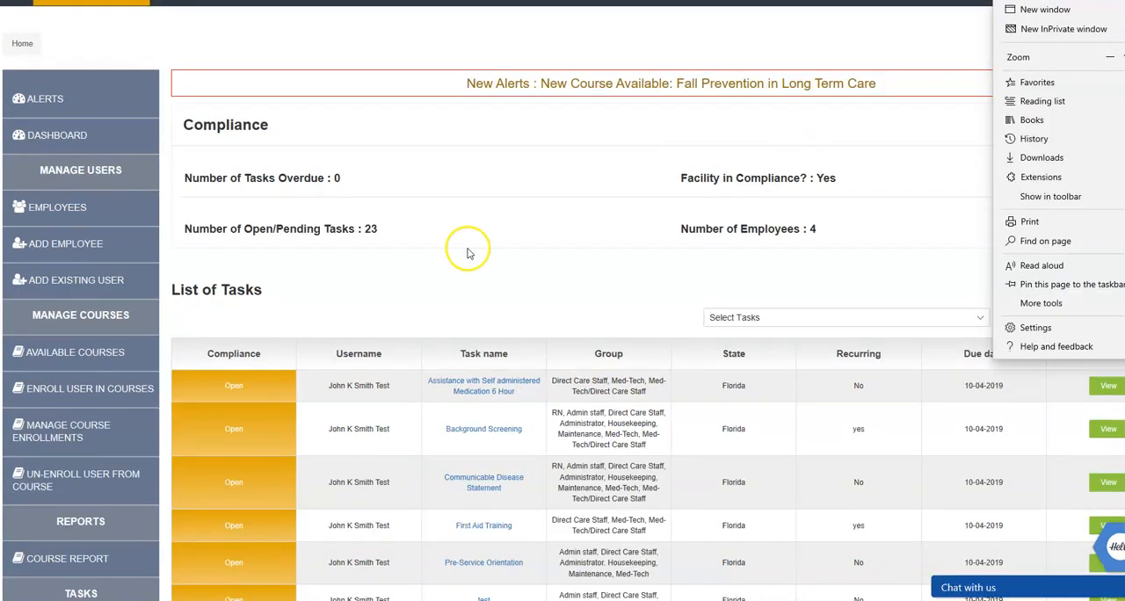
left_click(411, 294)
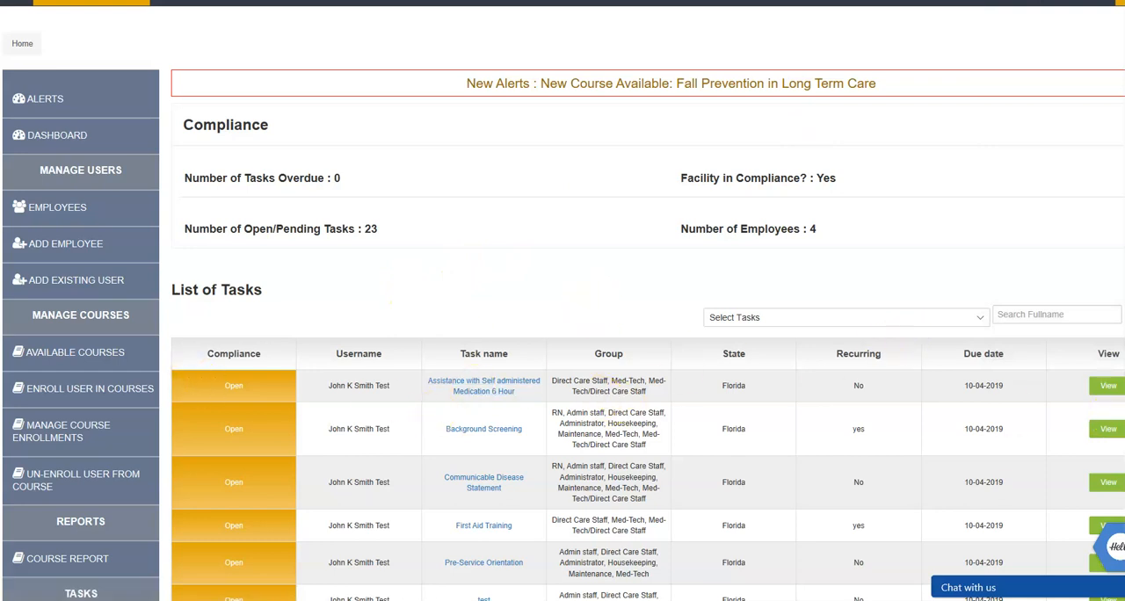
Mark the employee's Assistance with Self administered Medication 6 Hour task as Completed with completion date 10/3/2019 and save it.
left_click(1103, 387)
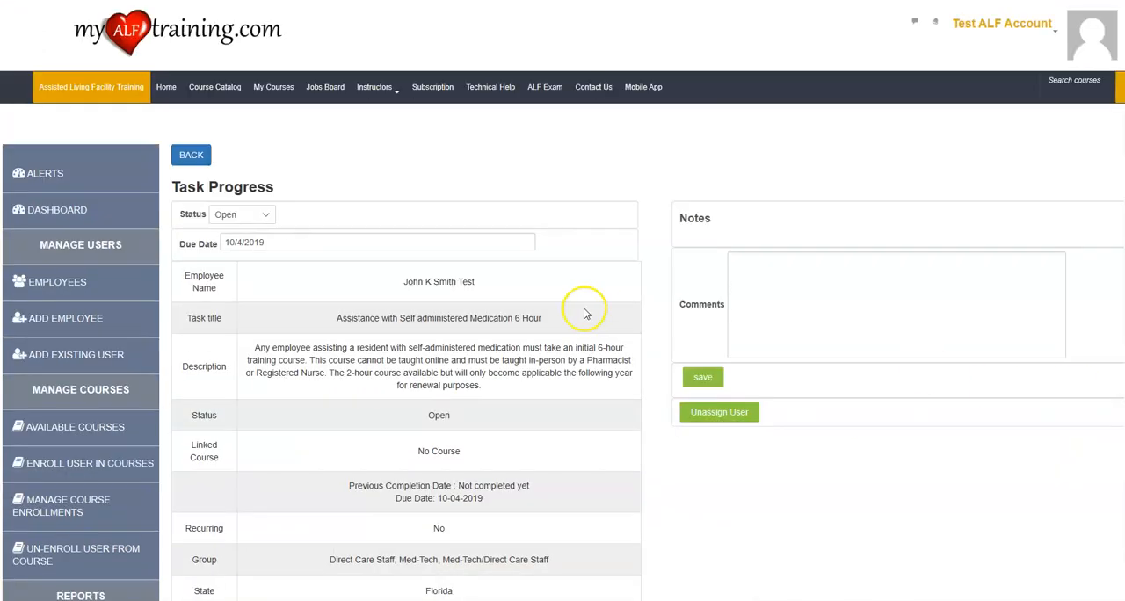
left_click(262, 221)
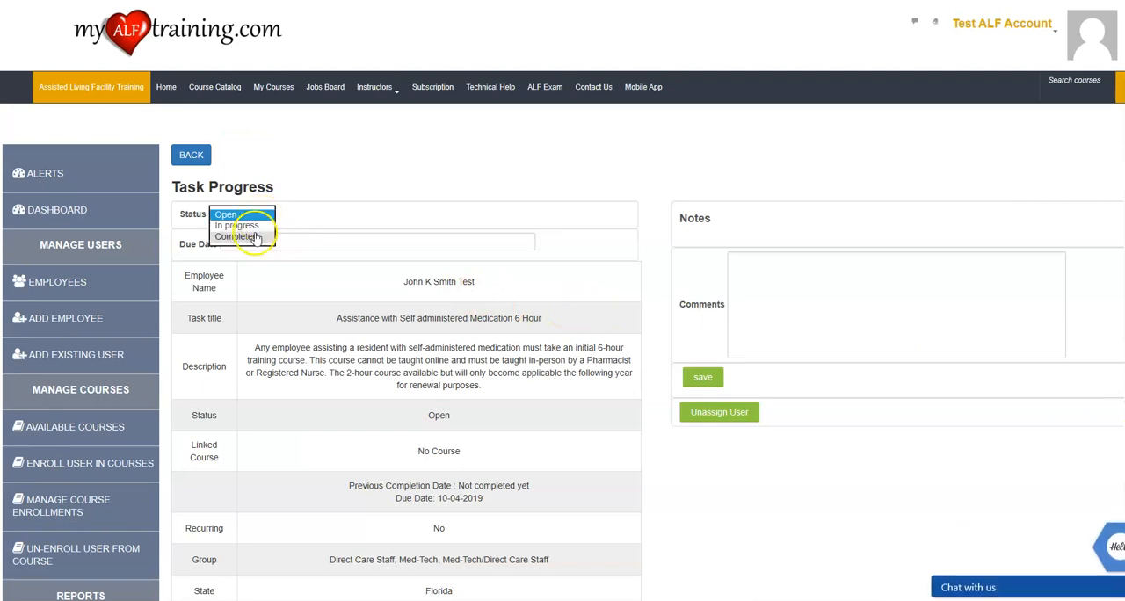
left_click(246, 229)
left_click(306, 214)
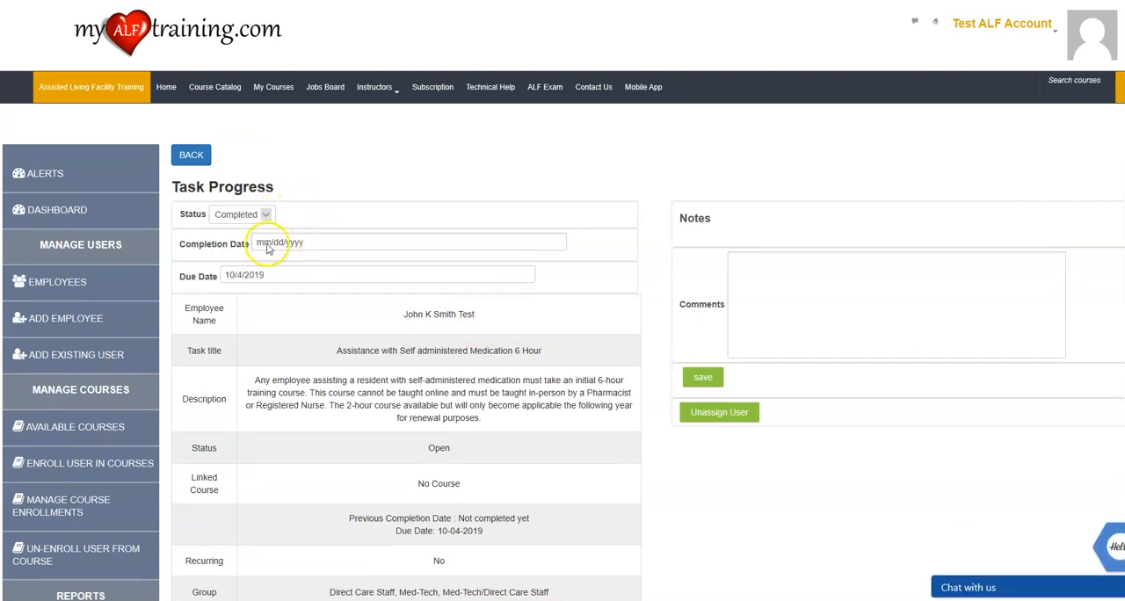
left_click(268, 249)
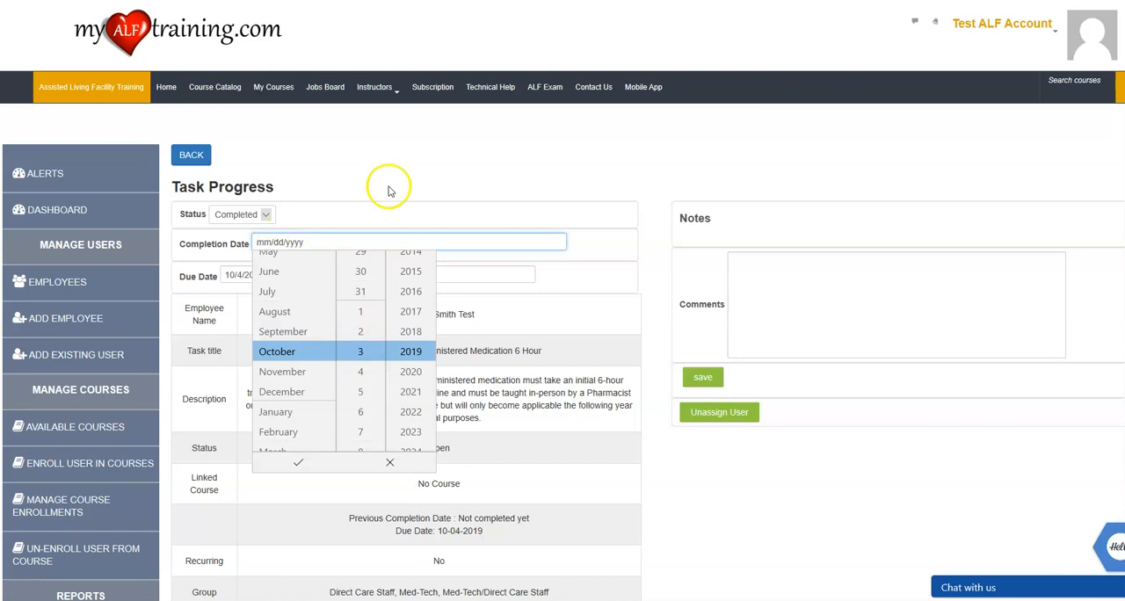
left_click(299, 463)
left_click(366, 208)
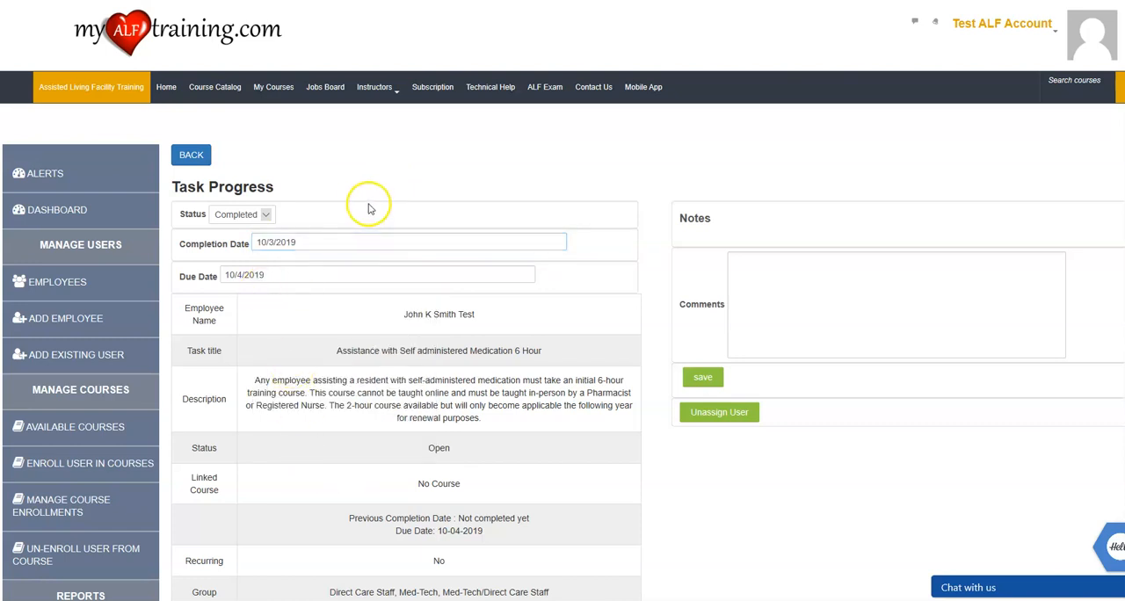
scroll(419, 293, "down", 2)
scroll(427, 295, "down", 1)
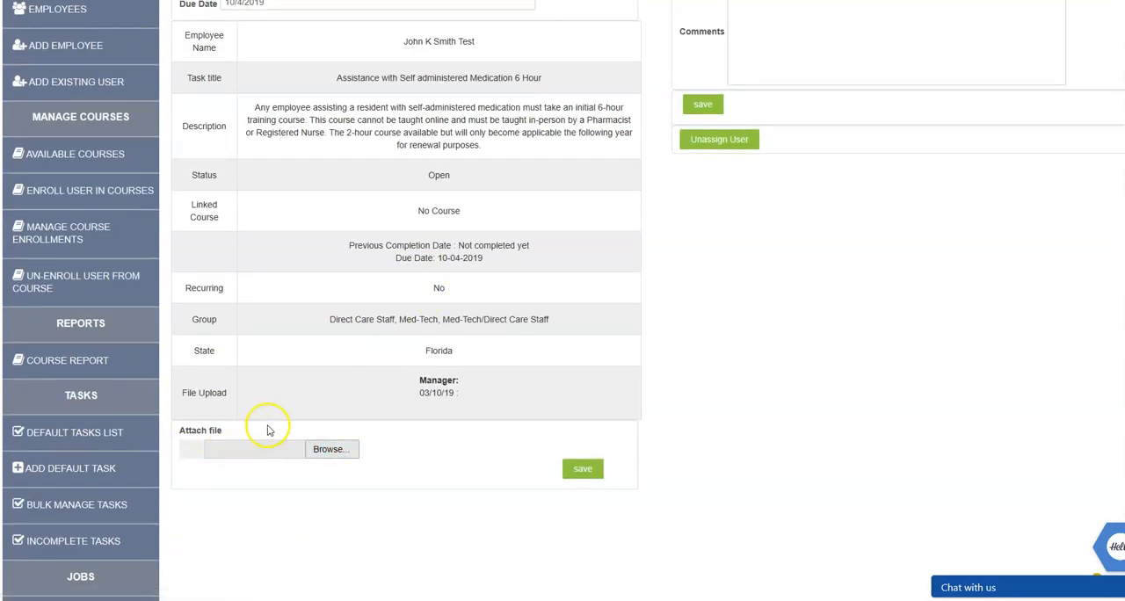
scroll(547, 441, "up", 1)
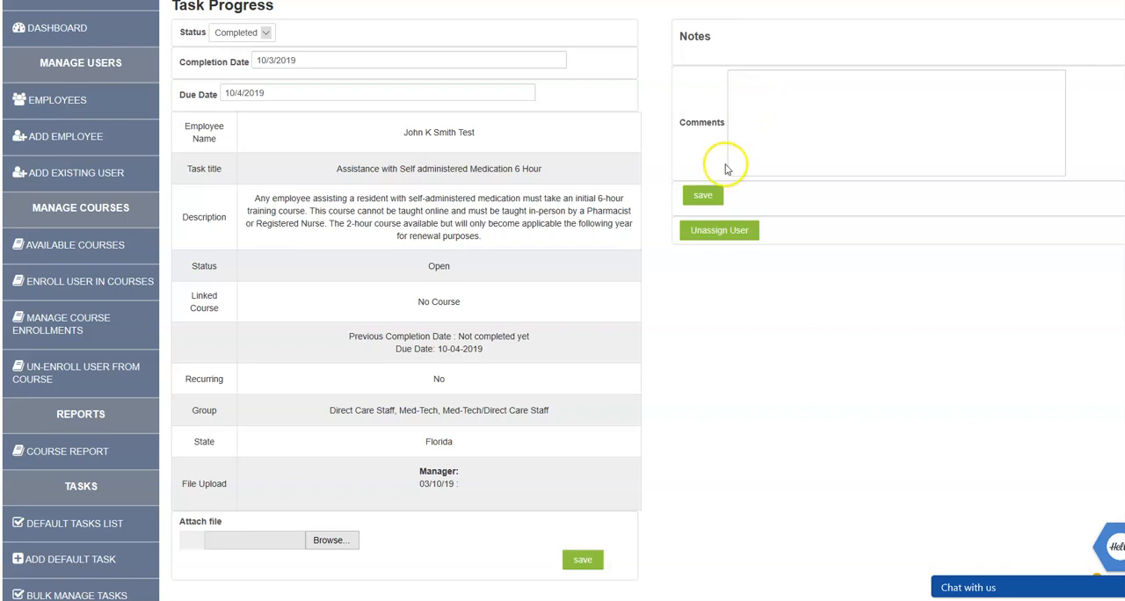
left_click(578, 556)
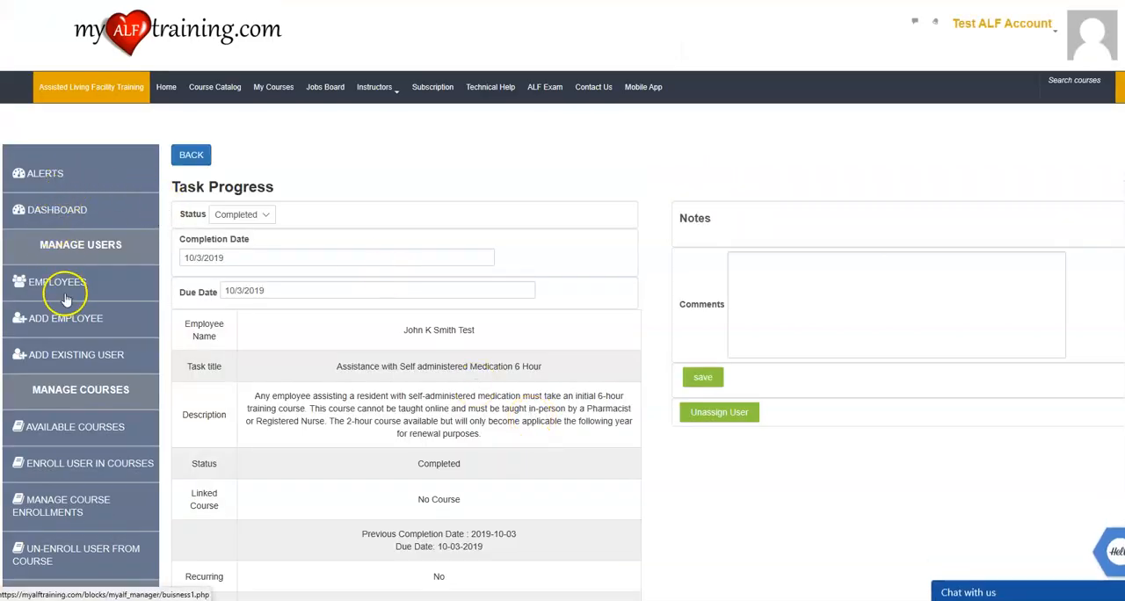
View the compliance task list of the second employee and examine each task's status and due date.
left_click(74, 282)
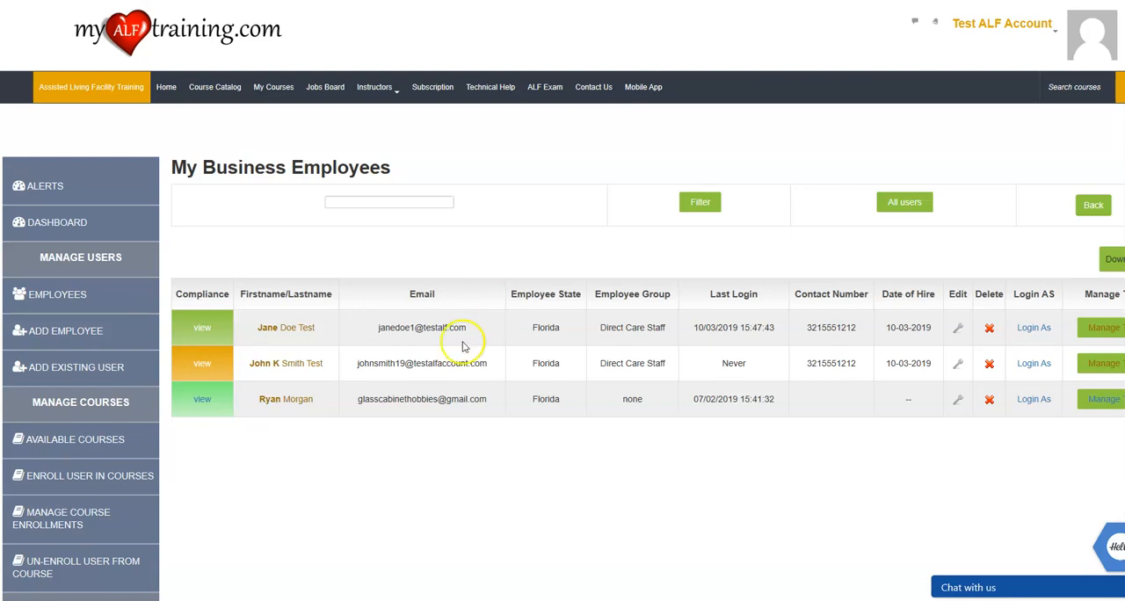
scroll(466, 347, "down", 2)
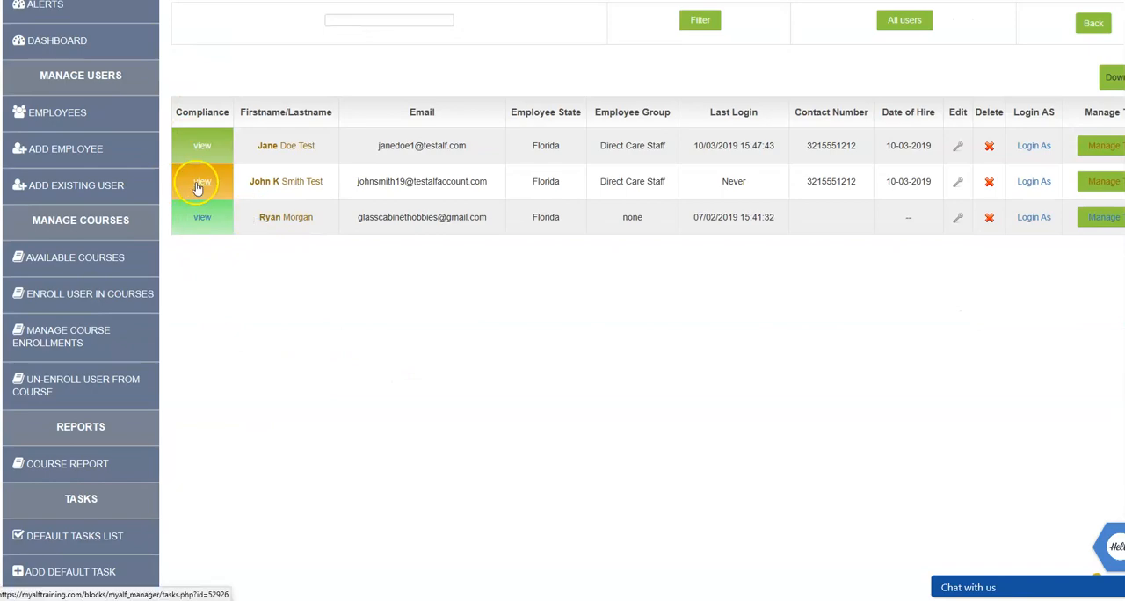
left_click(218, 189)
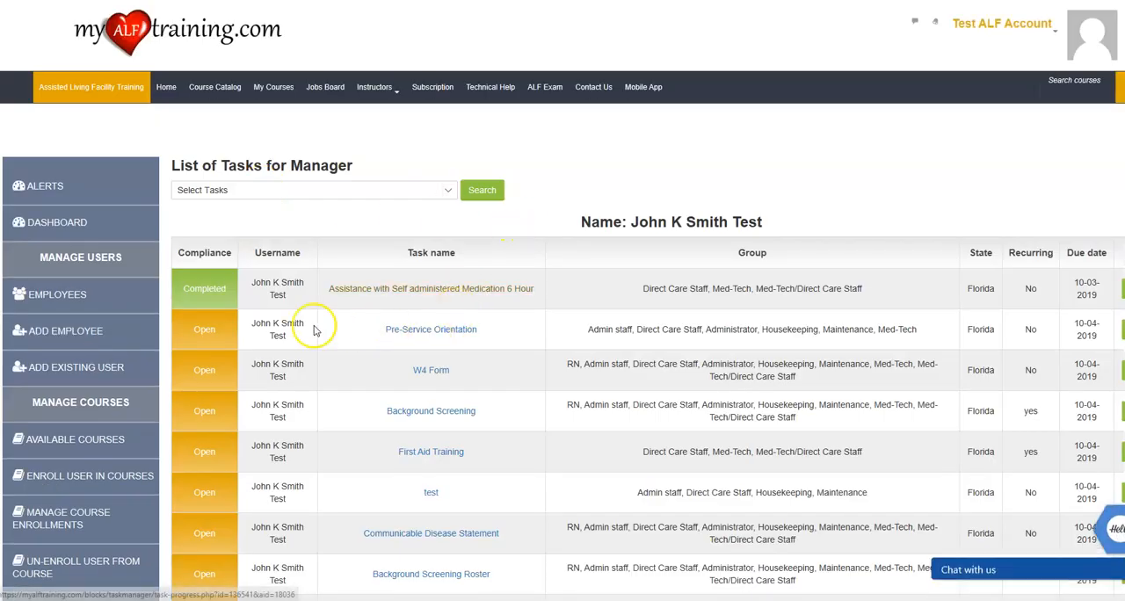
scroll(290, 327, "down", 1)
scroll(290, 327, "down", 1)
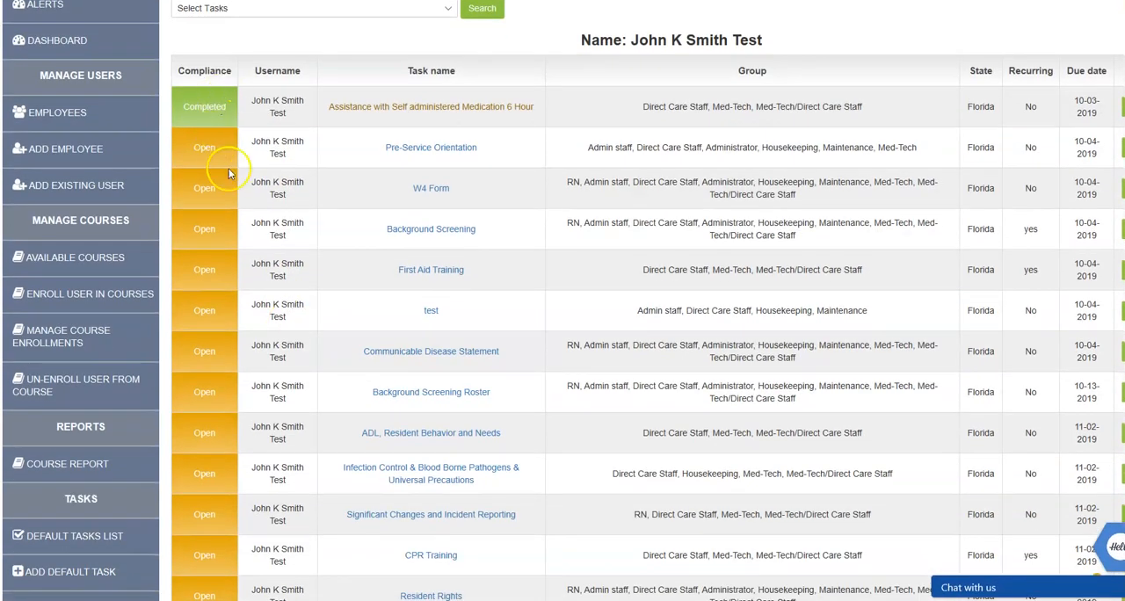
scroll(263, 211, "down", 1)
scroll(263, 201, "up", 2)
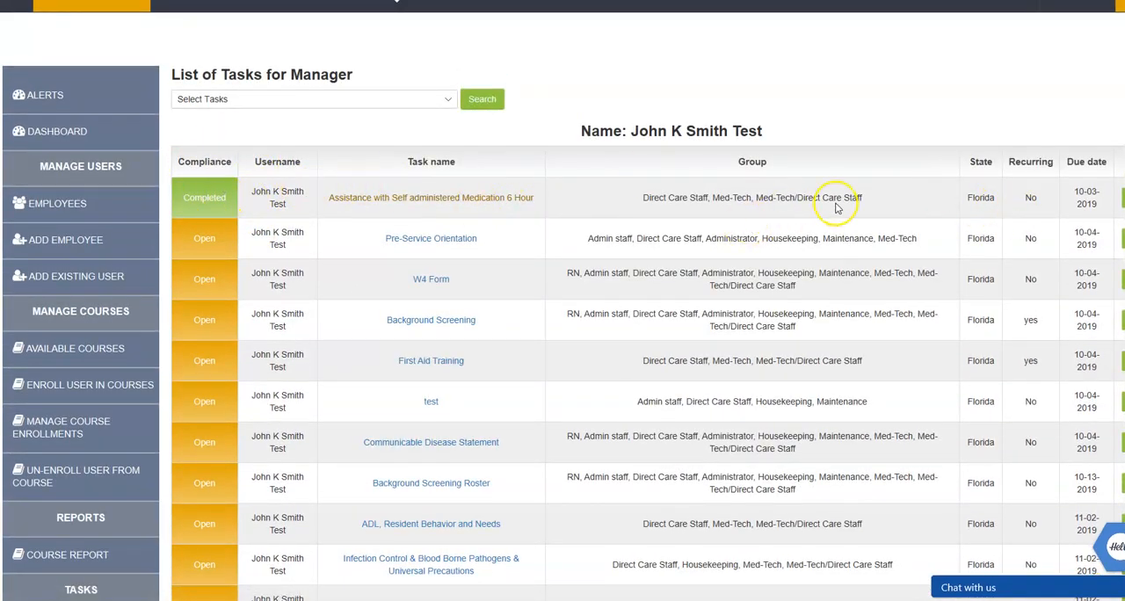
scroll(296, 219, "up", 1)
scroll(295, 219, "down", 2)
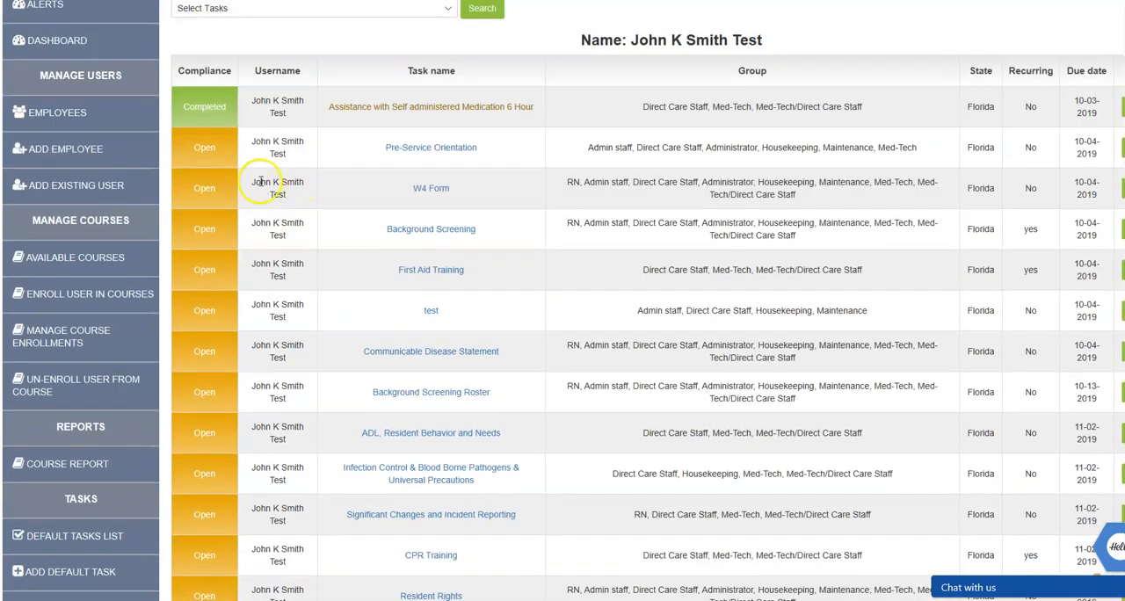
scroll(95, 131, "up", 2)
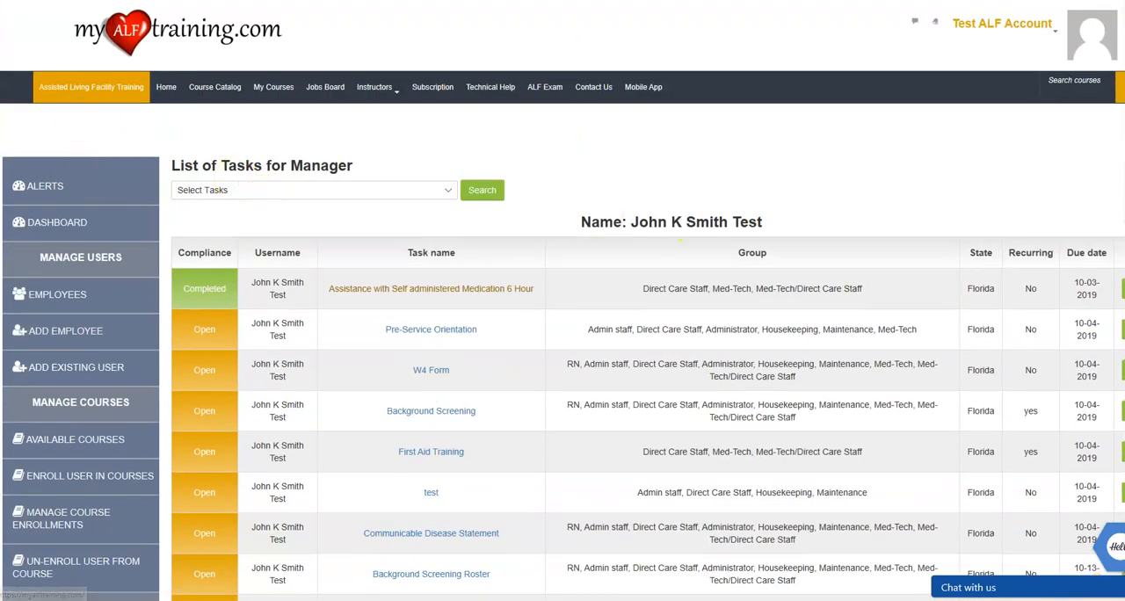
Open the second employee's profile from the employees list and examine the user details and course profiles.
left_click(84, 301)
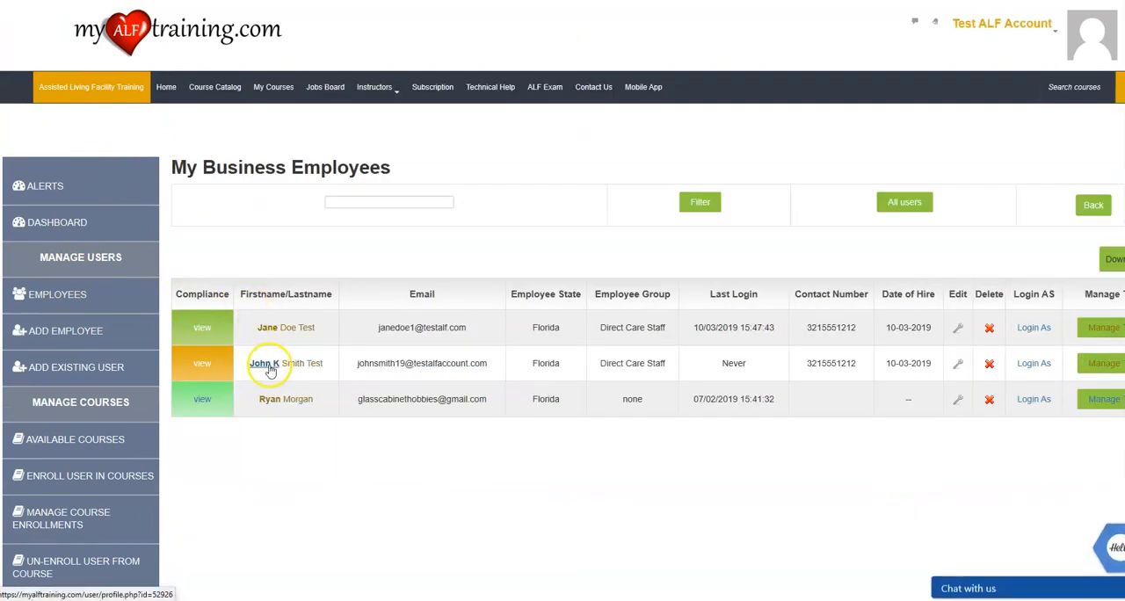
left_click(269, 369)
scroll(359, 353, "down", 3)
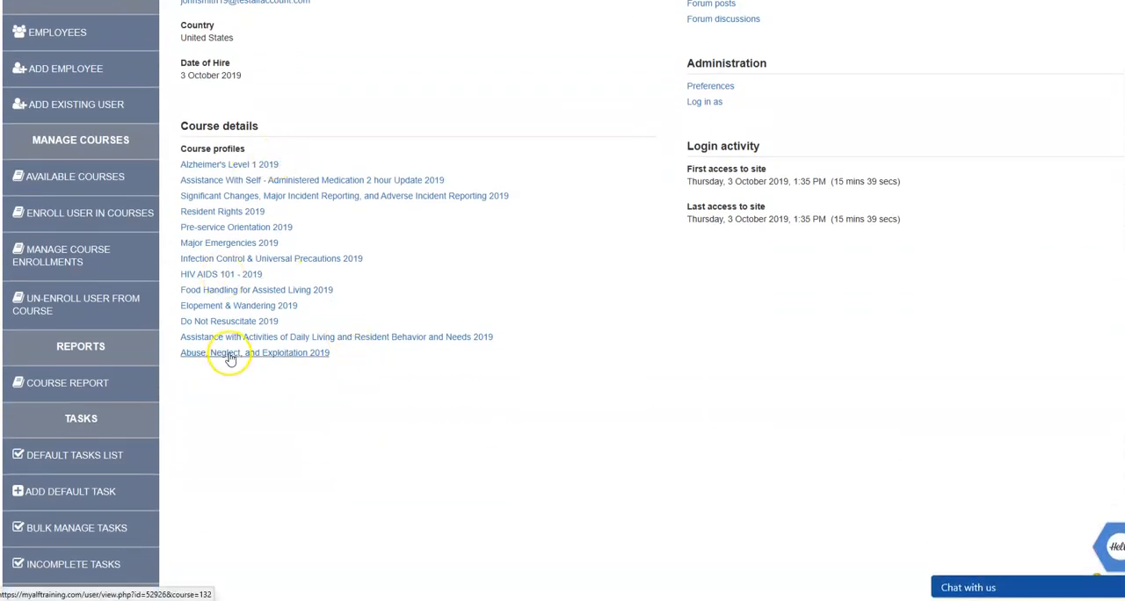
scroll(230, 215, "up", 3)
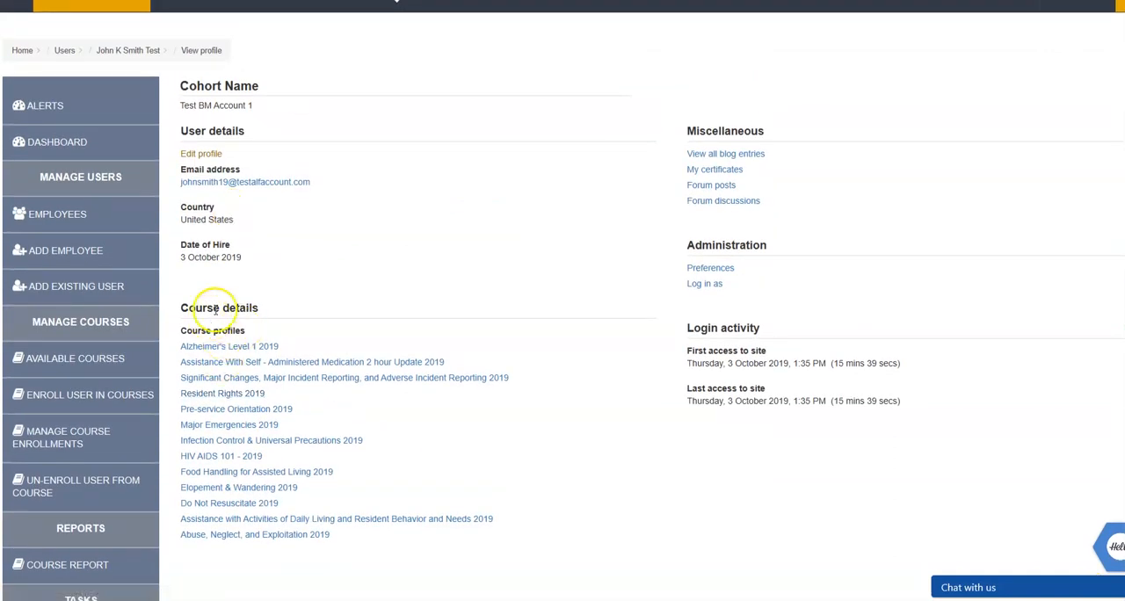
Examine the course profiles listed on the employee's profile page and the options of the manager account.
scroll(547, 326, "up", 2)
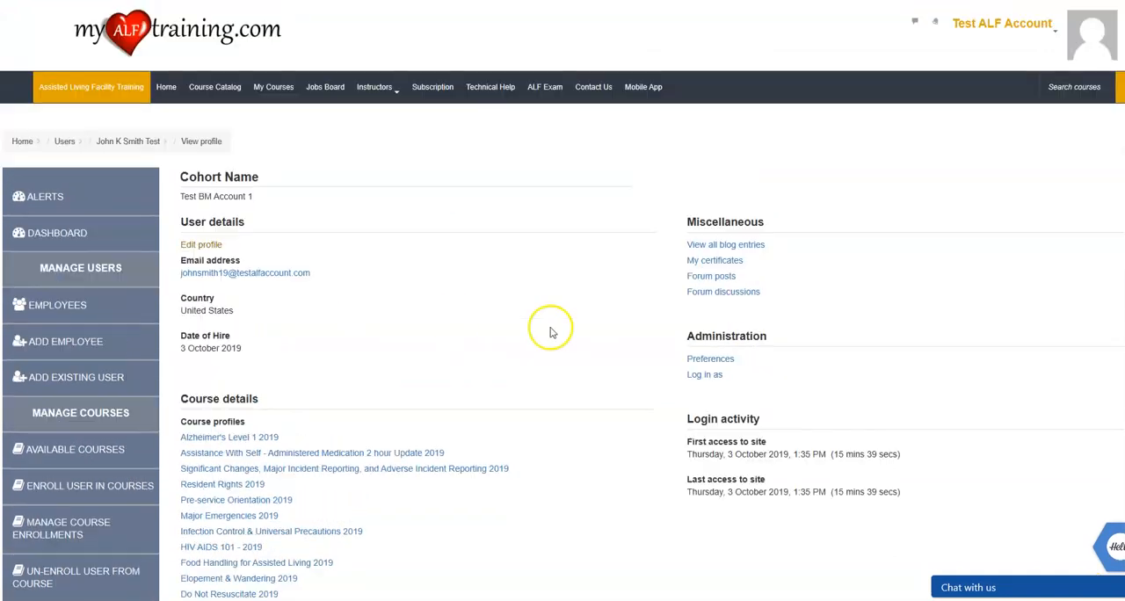
left_click(1052, 36)
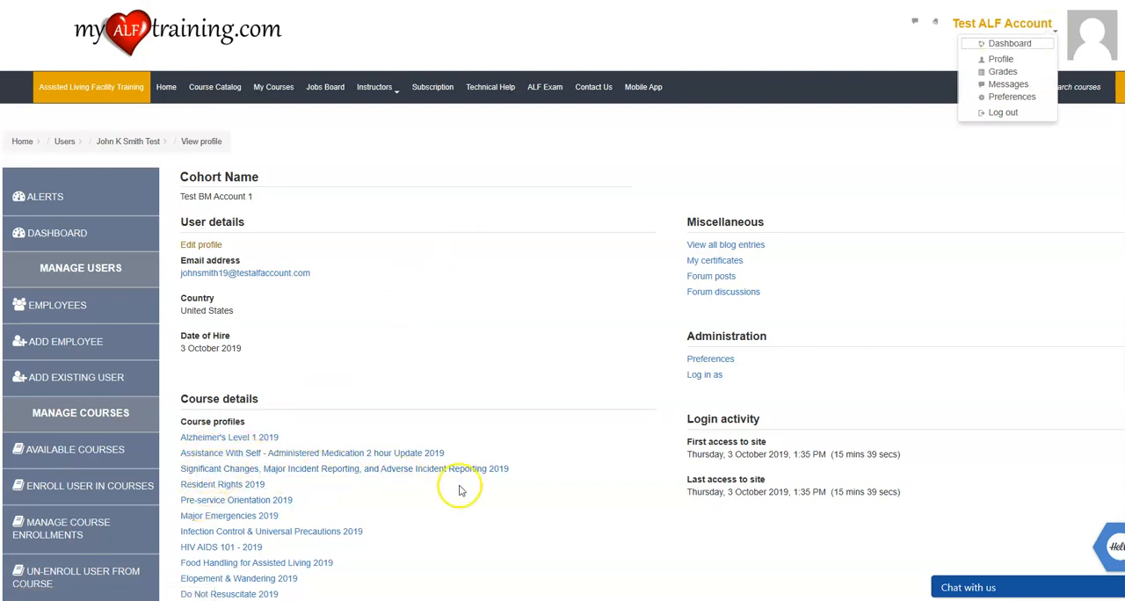
scroll(459, 489, "down", 1)
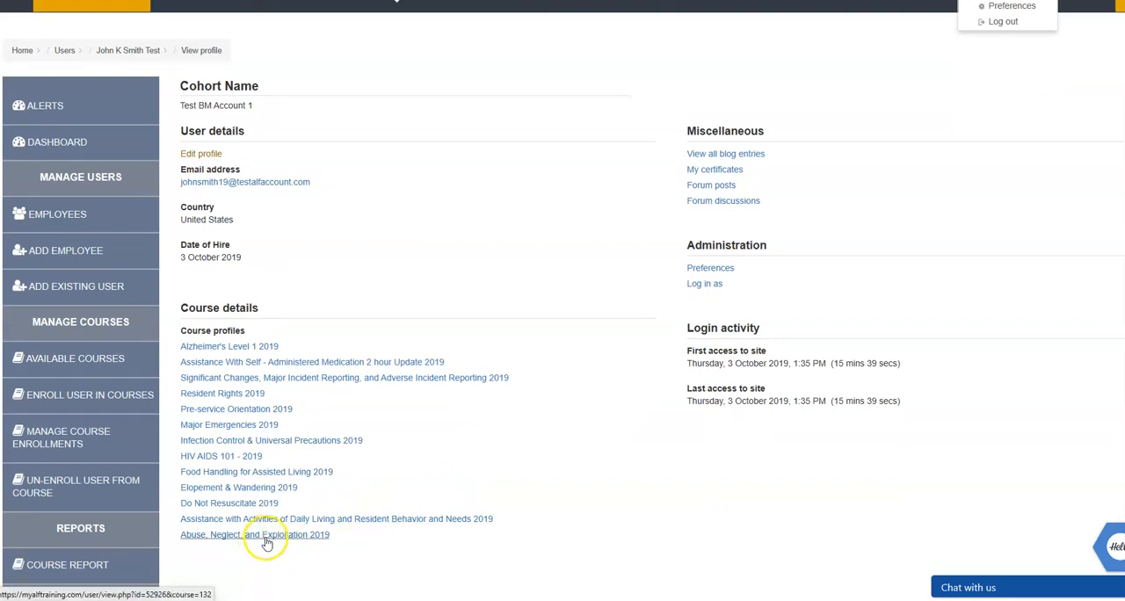
scroll(519, 451, "up", 1)
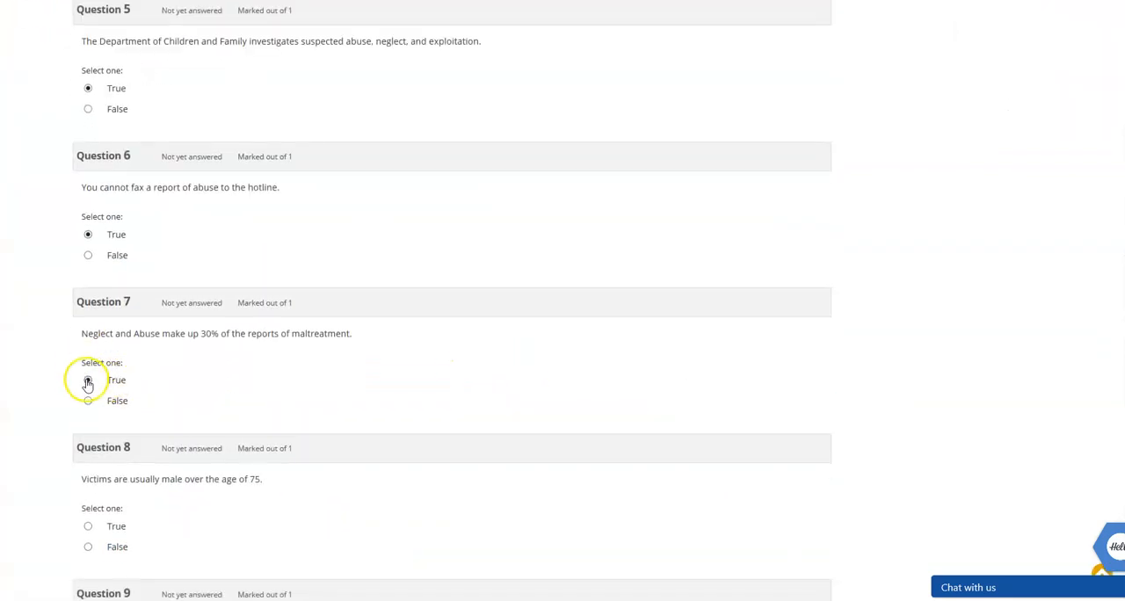
scroll(70, 386, "down", 1)
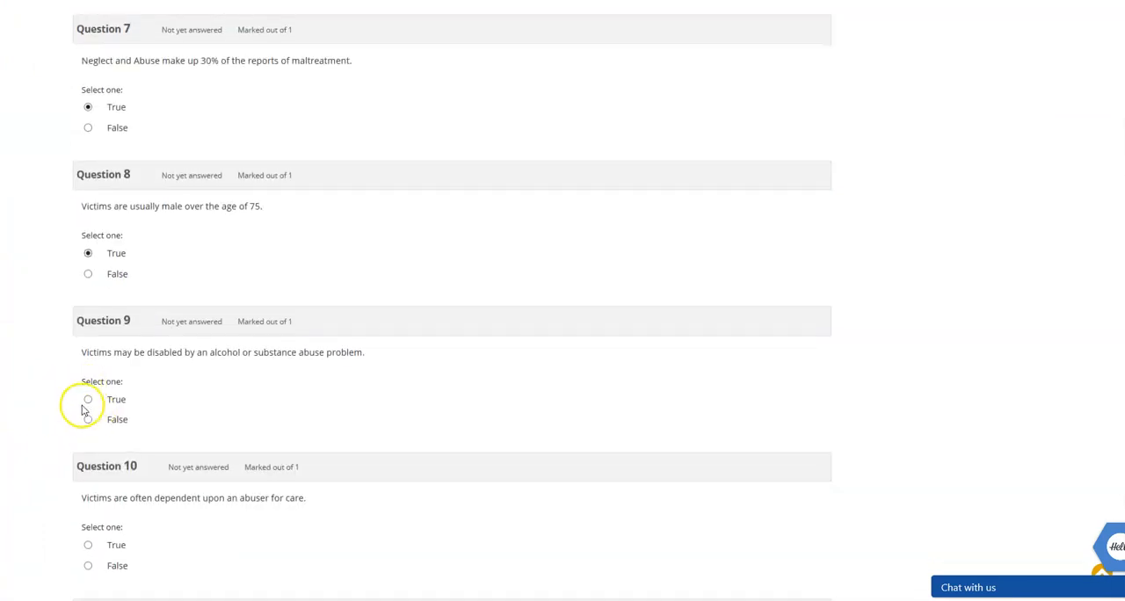
Answer True to questions 9 through 18 of the Abuse, Neglect, and Exploitation final exam and answer the last two questions.
scroll(86, 464, "down", 2)
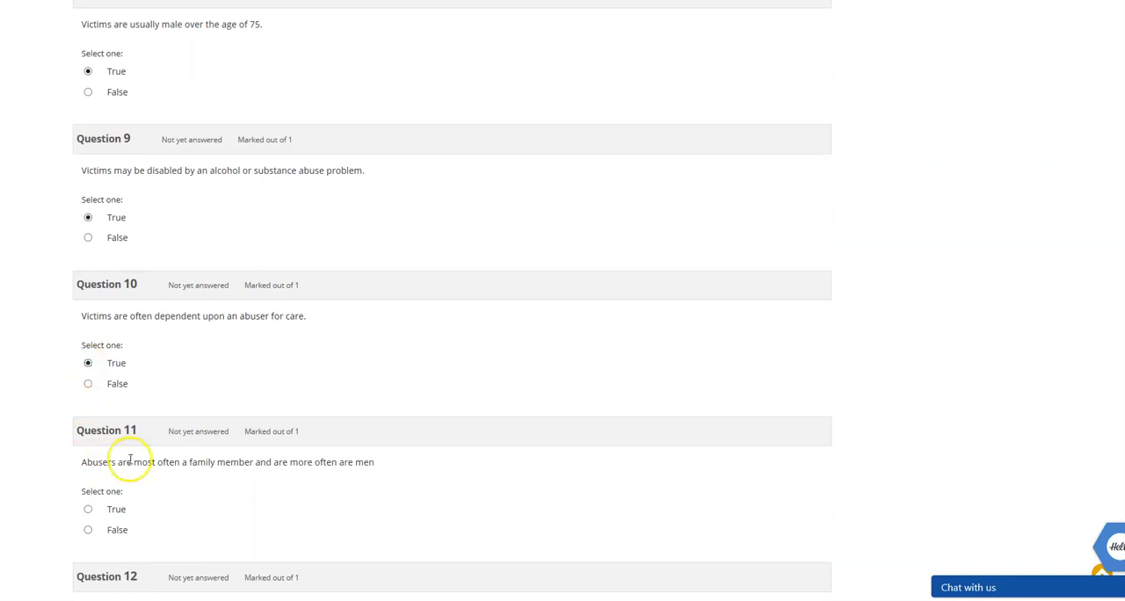
scroll(105, 429, "down", 1)
scroll(88, 422, "down", 2)
left_click(87, 384)
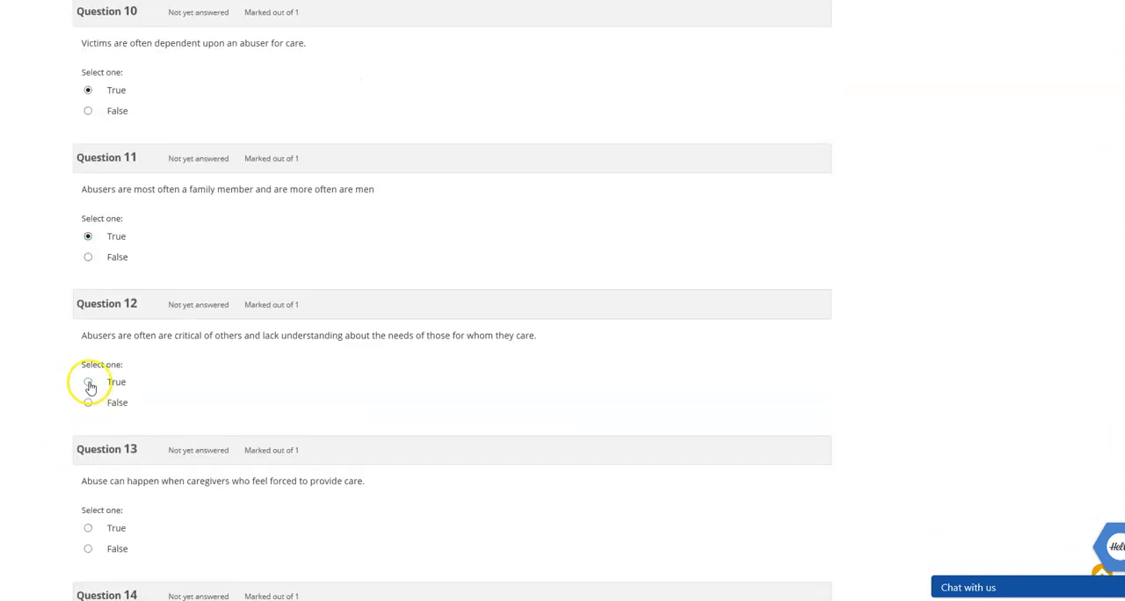
scroll(92, 413, "down", 2)
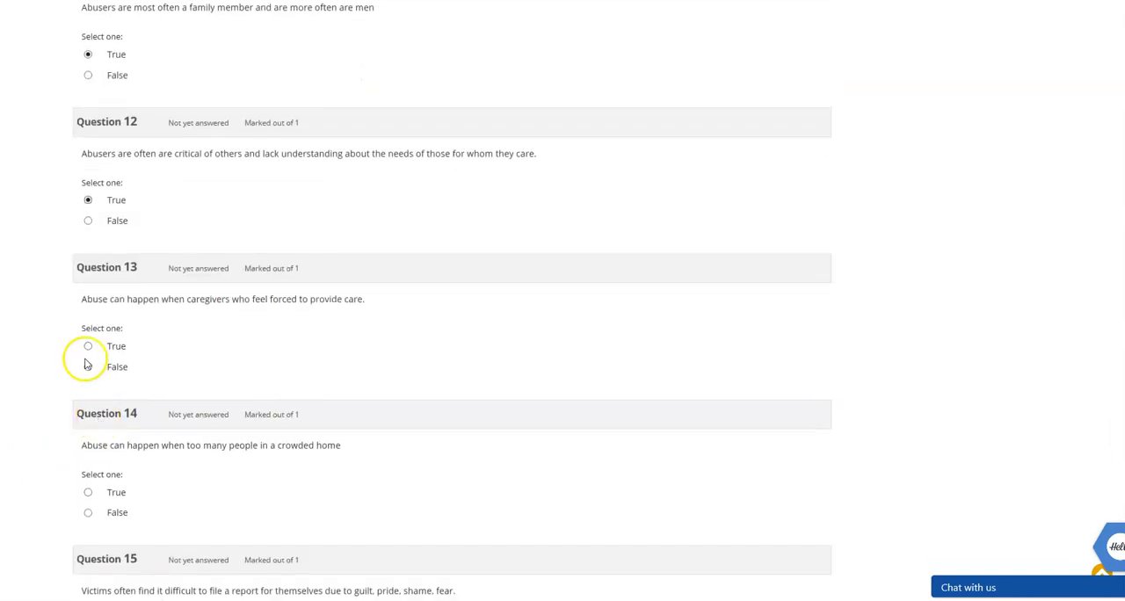
left_click(88, 493)
scroll(88, 427, "down", 3)
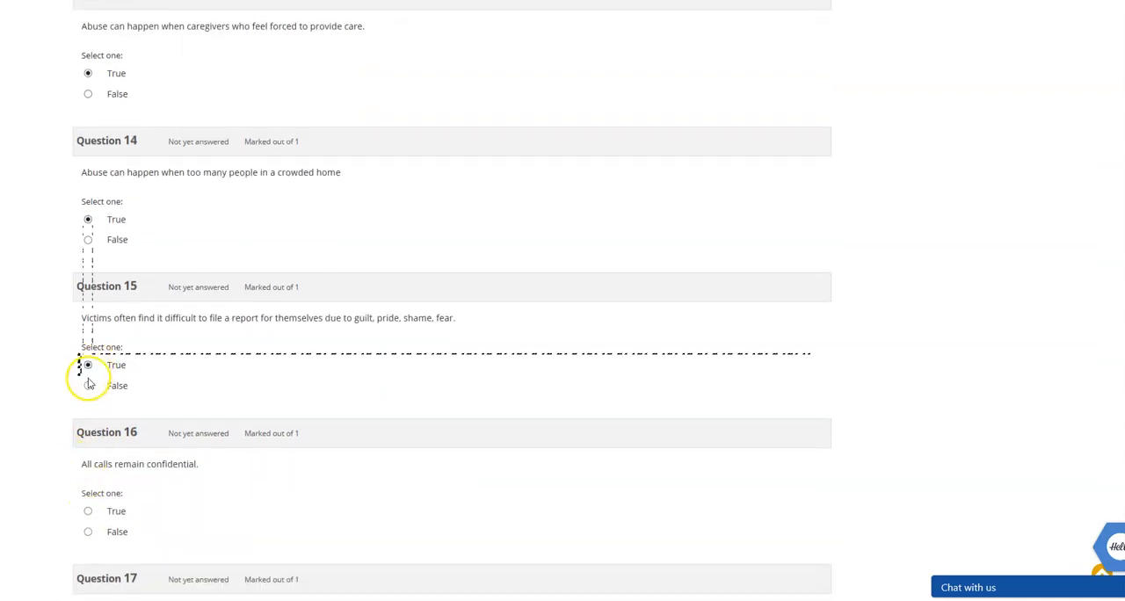
scroll(88, 384, "down", 2)
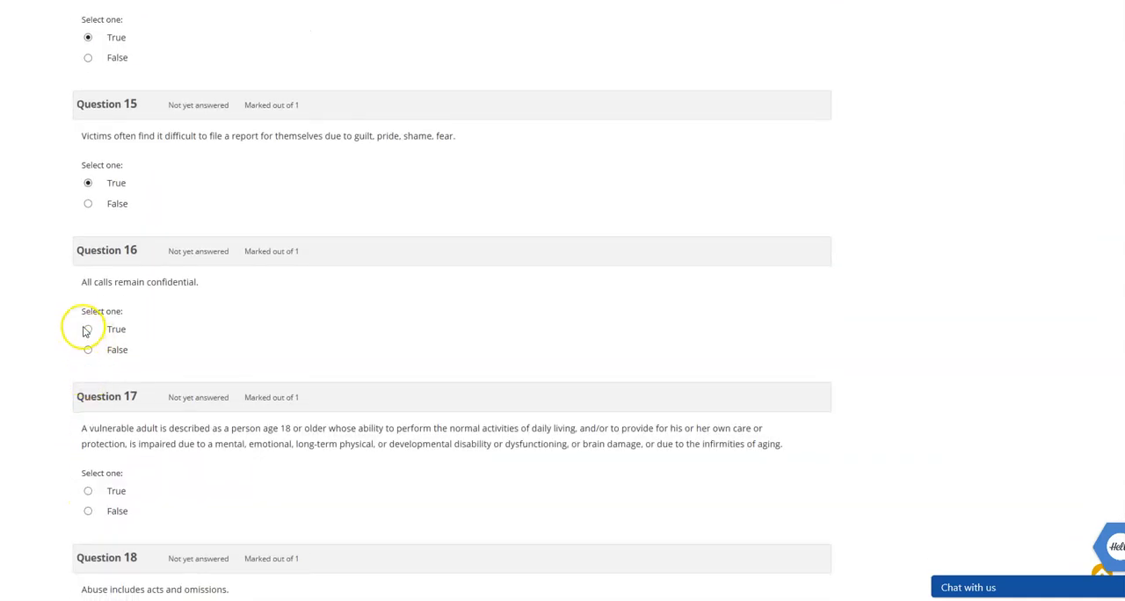
scroll(88, 332, "down", 2)
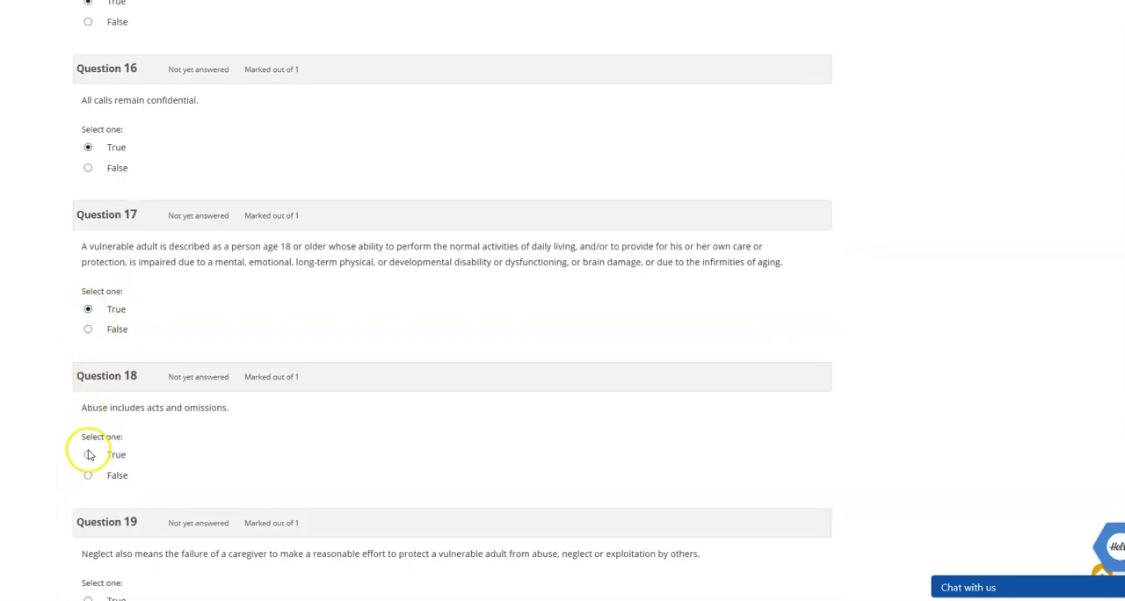
scroll(71, 434, "down", 3)
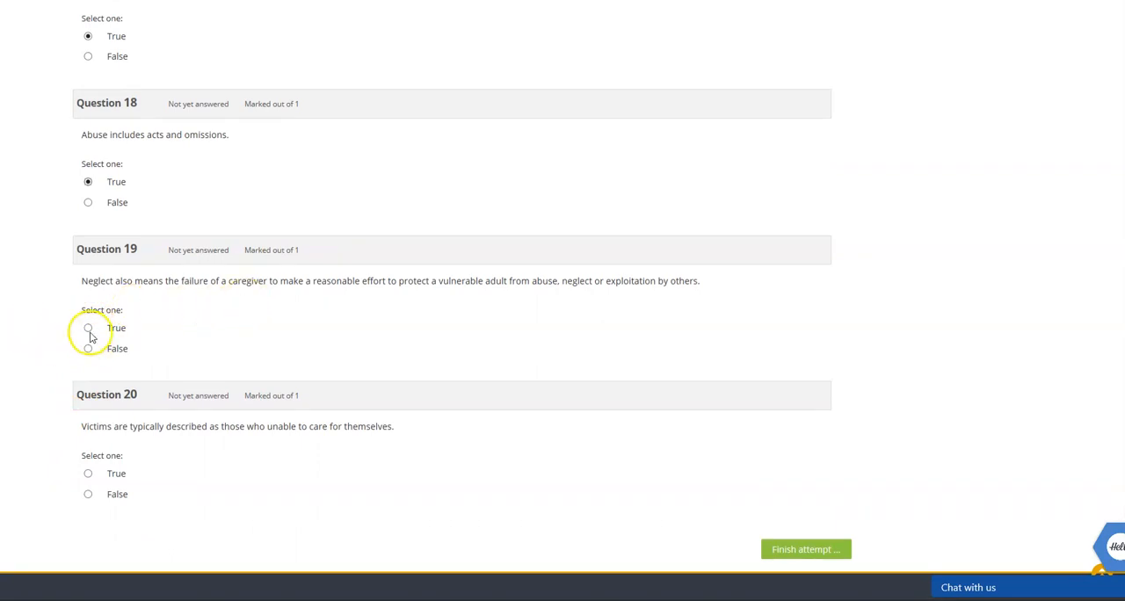
Finish the final exam attempt and submit all answers, confirming the submission.
left_click(806, 549)
scroll(252, 368, "down", 4)
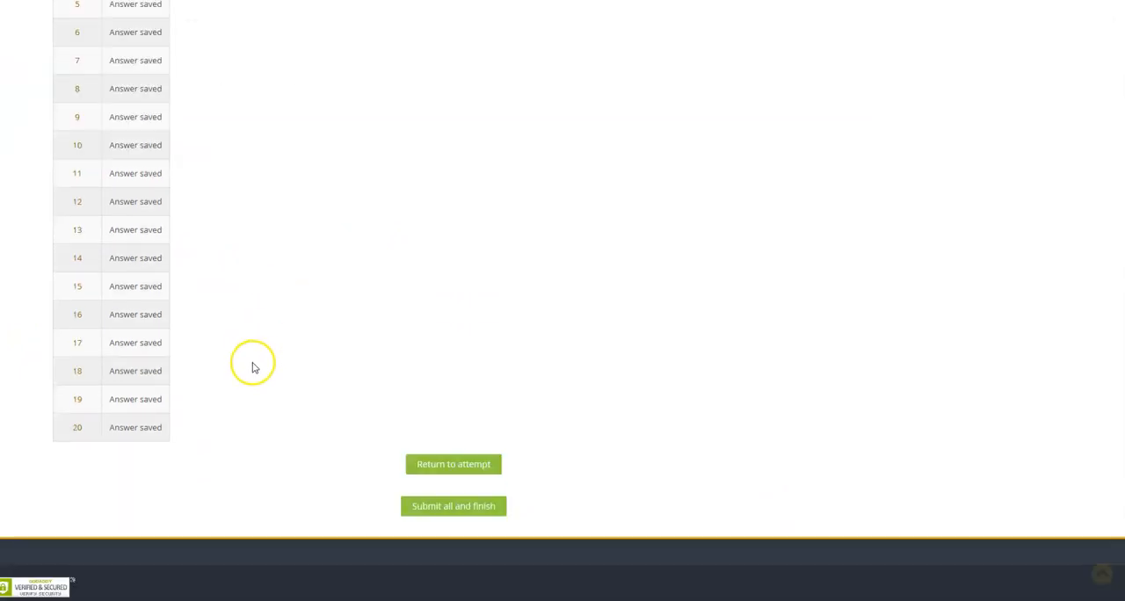
left_click(464, 505)
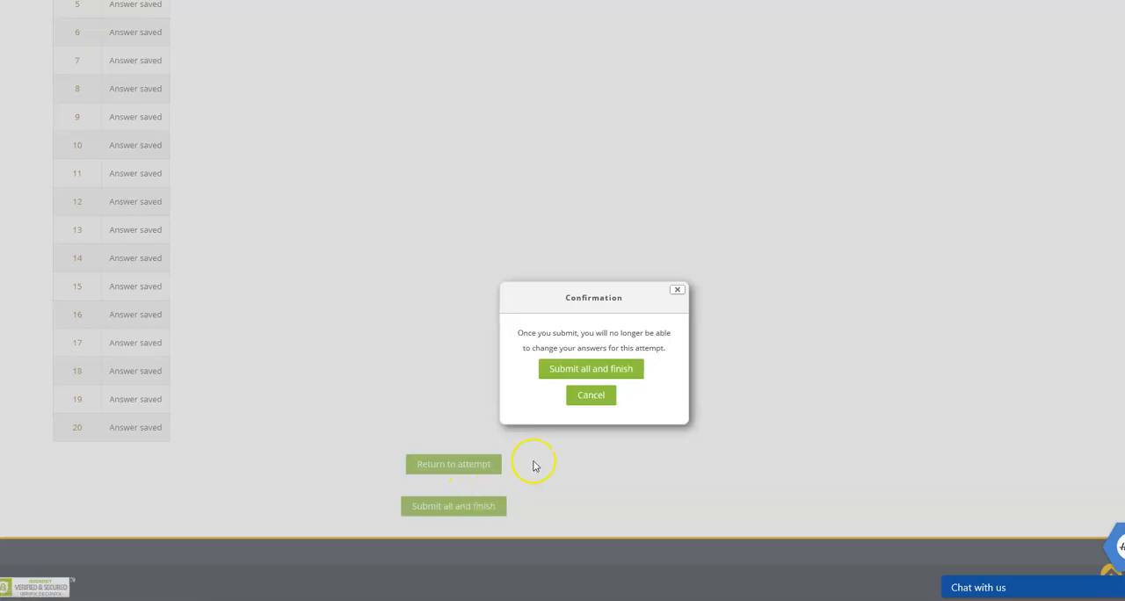
left_click(590, 368)
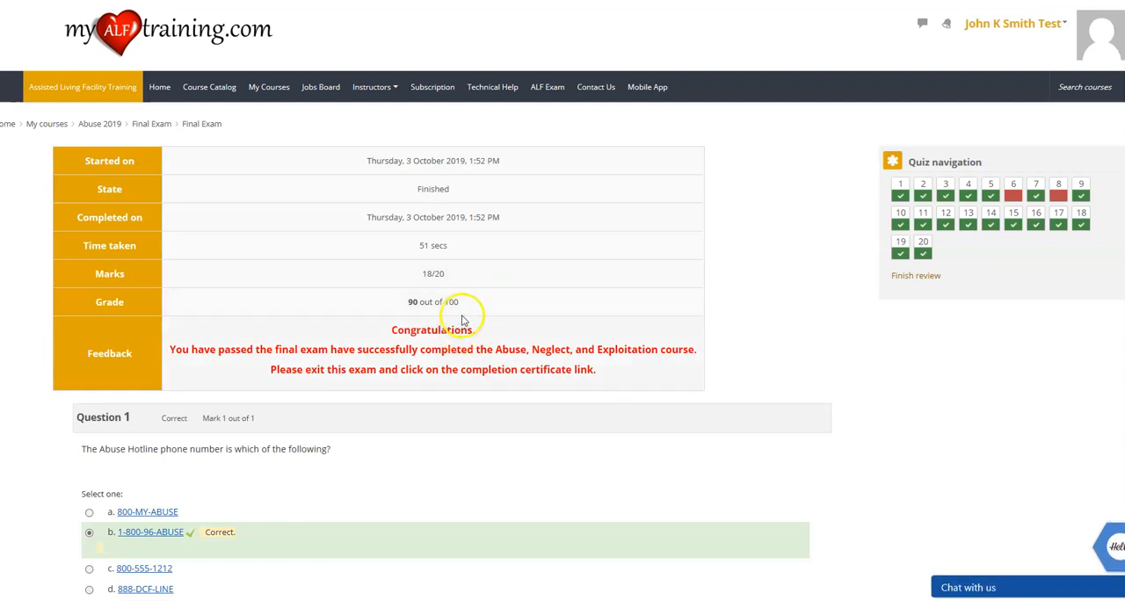
Submit the Abuse 2019 Course Completion Attestation, confirming that all activities and the required time were completed, and return to the course page.
left_click(106, 128)
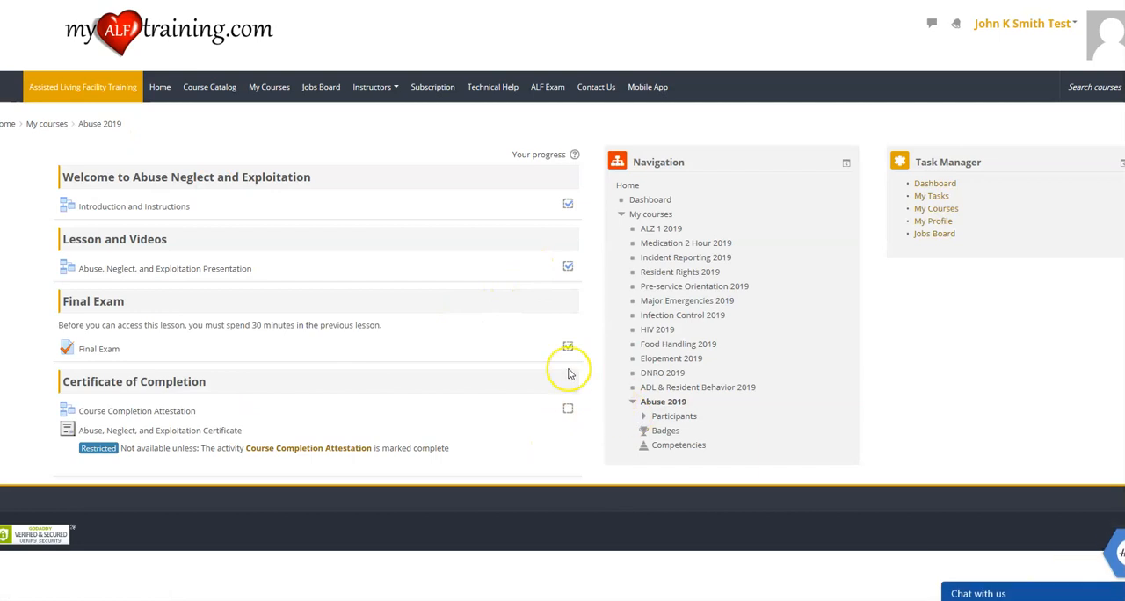
left_click(117, 419)
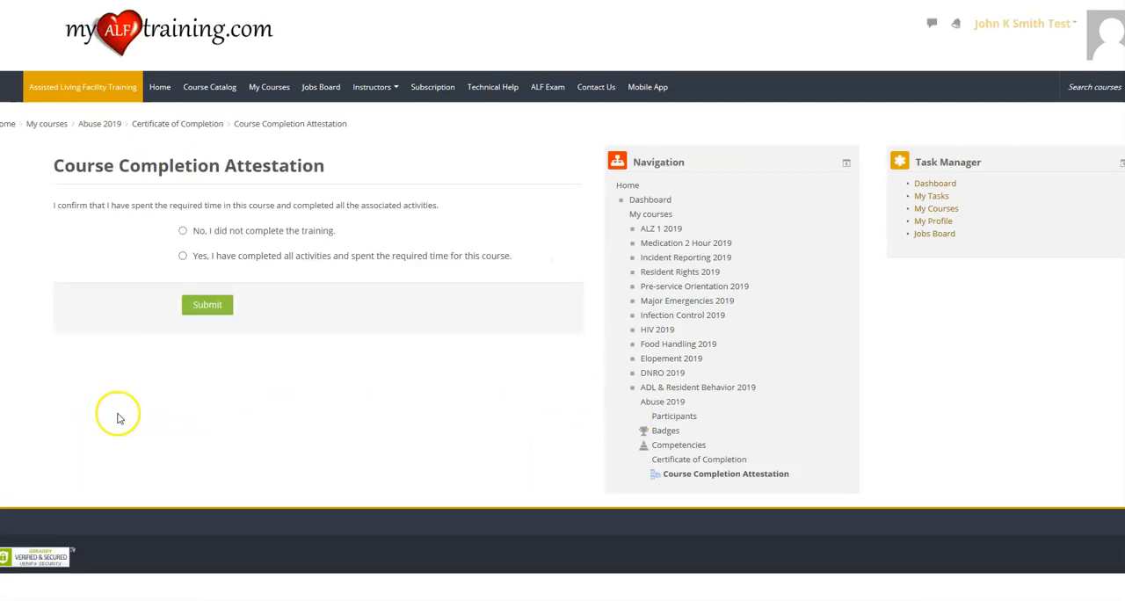
left_click(182, 256)
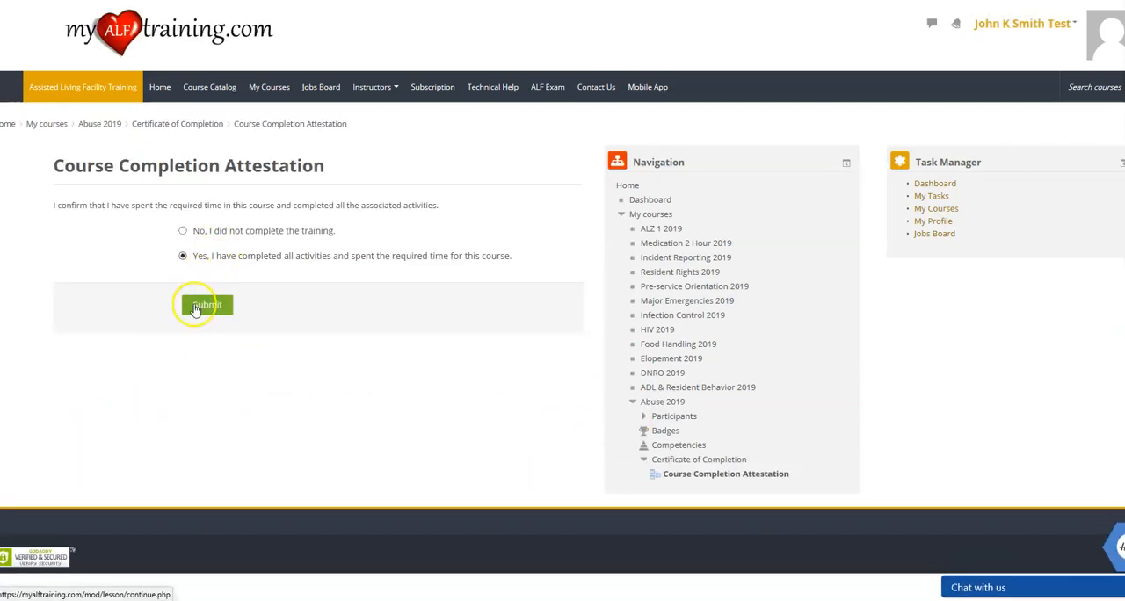
left_click(210, 304)
left_click(80, 278)
left_click(479, 139)
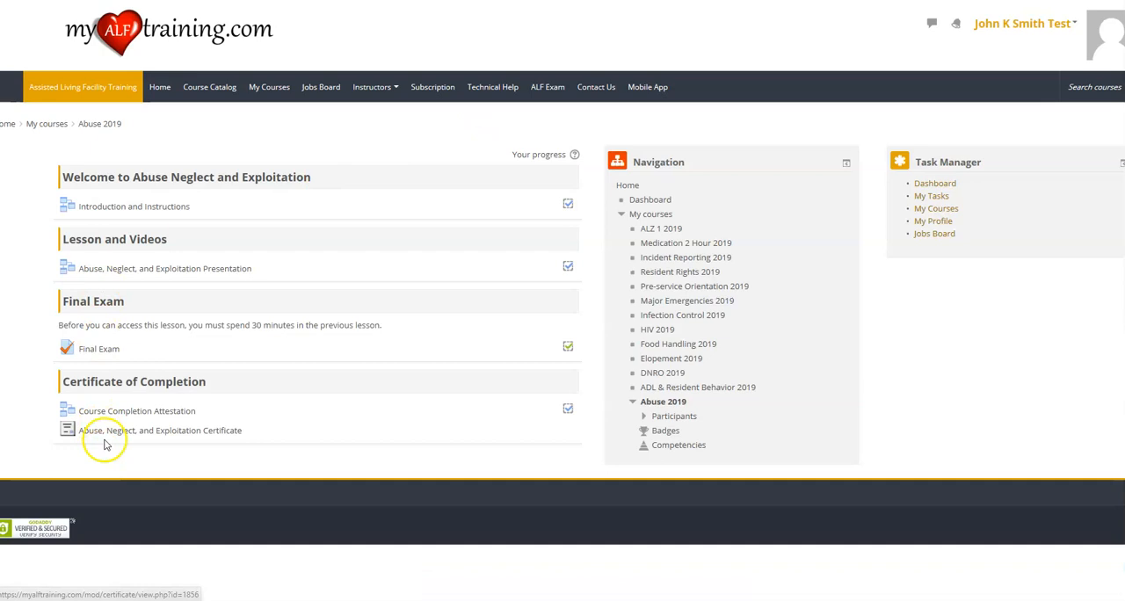
Get the Abuse, Neglect, and Exploitation certificate, view it in its own window, and close that window.
left_click(176, 430)
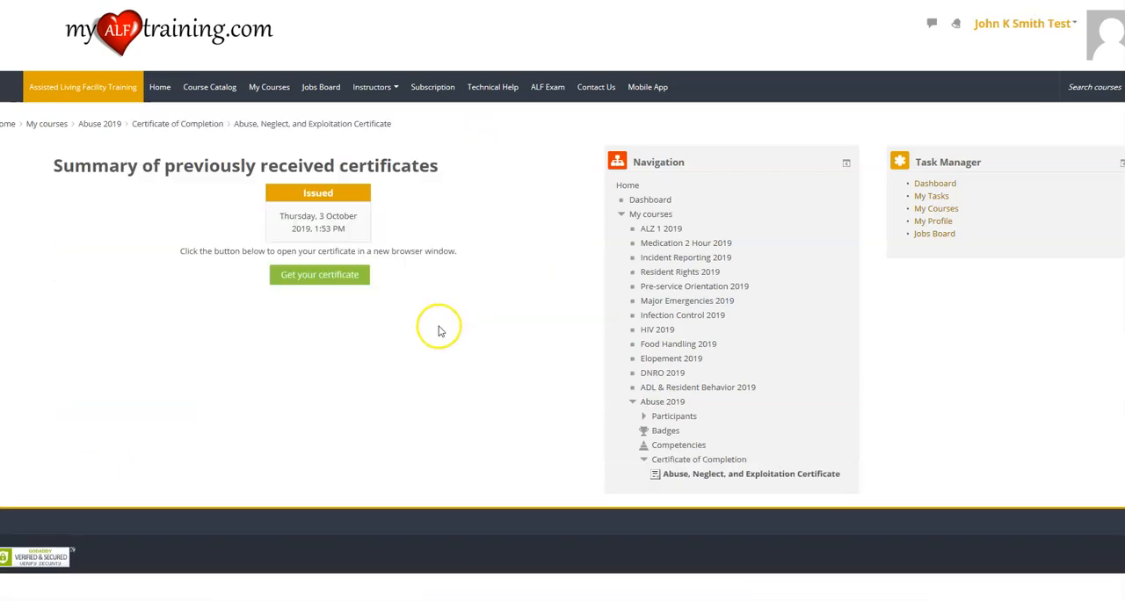
left_click(323, 274)
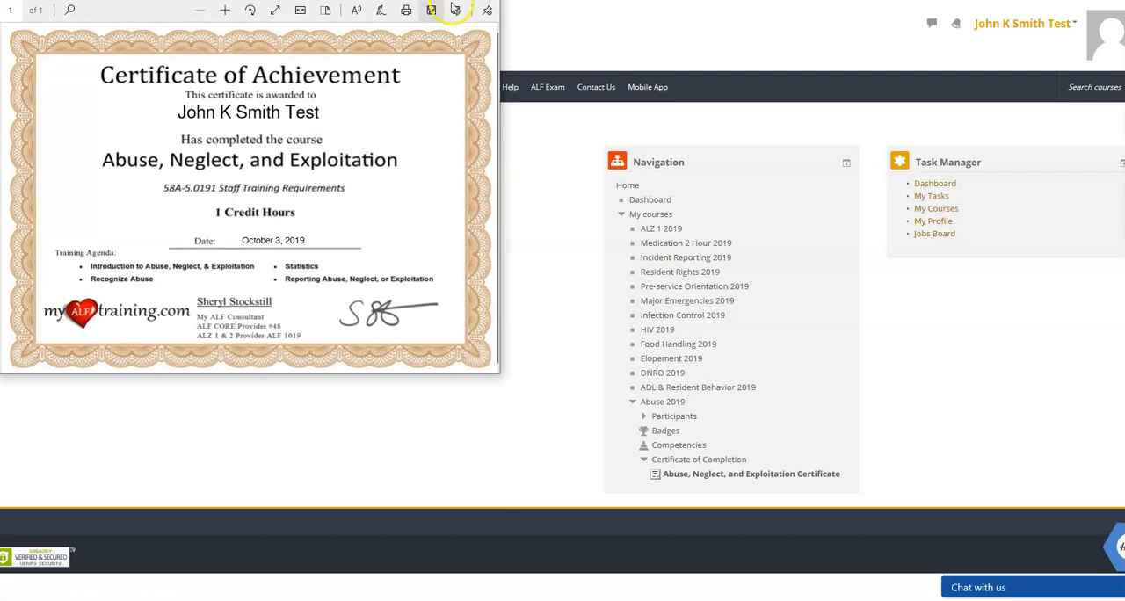
left_click(481, 1)
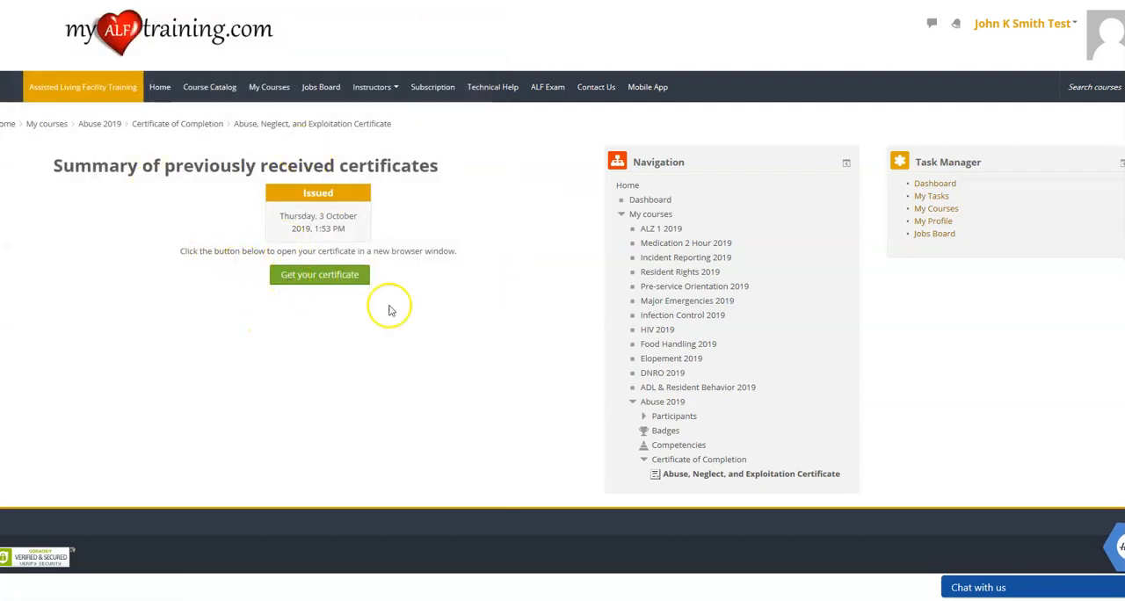
Review the compliance statuses in the employee's My Tasks list and open the My Certificates page.
left_click(1043, 30)
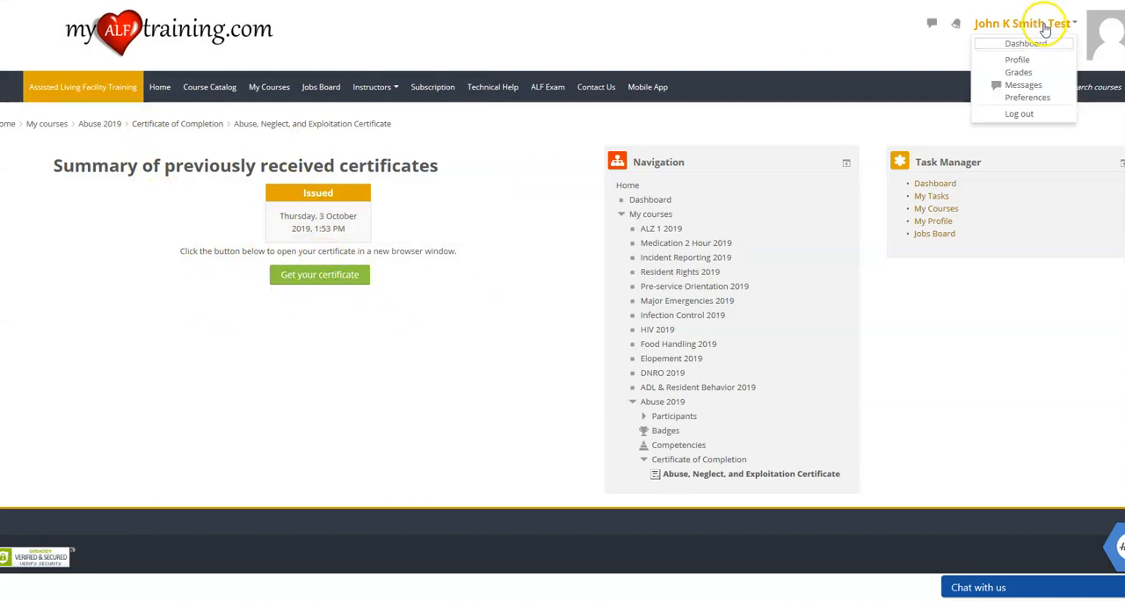
left_click(173, 93)
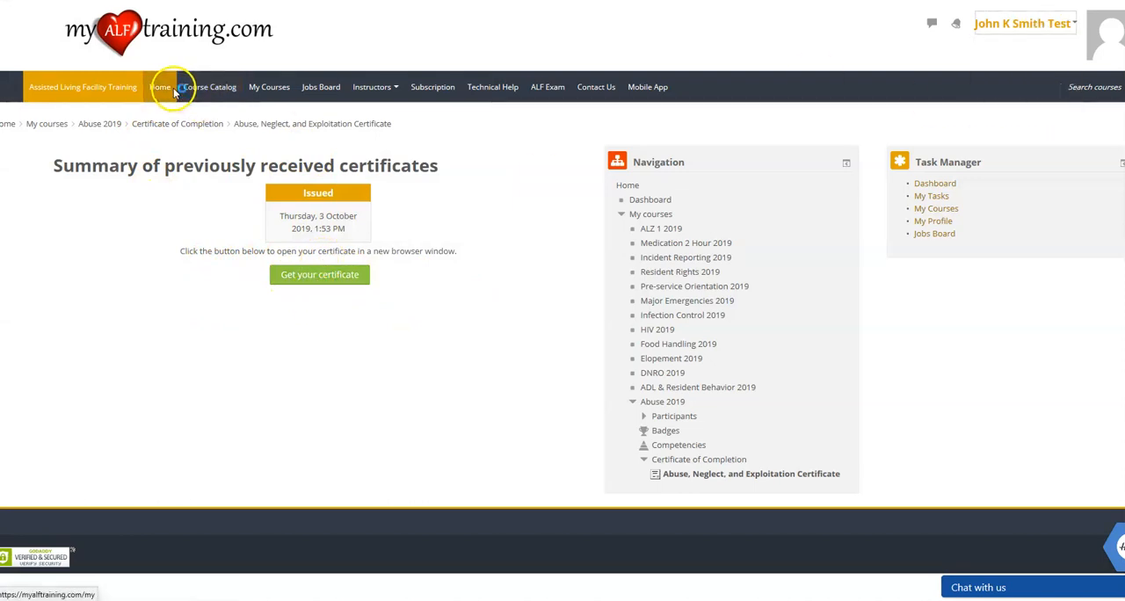
left_click(39, 235)
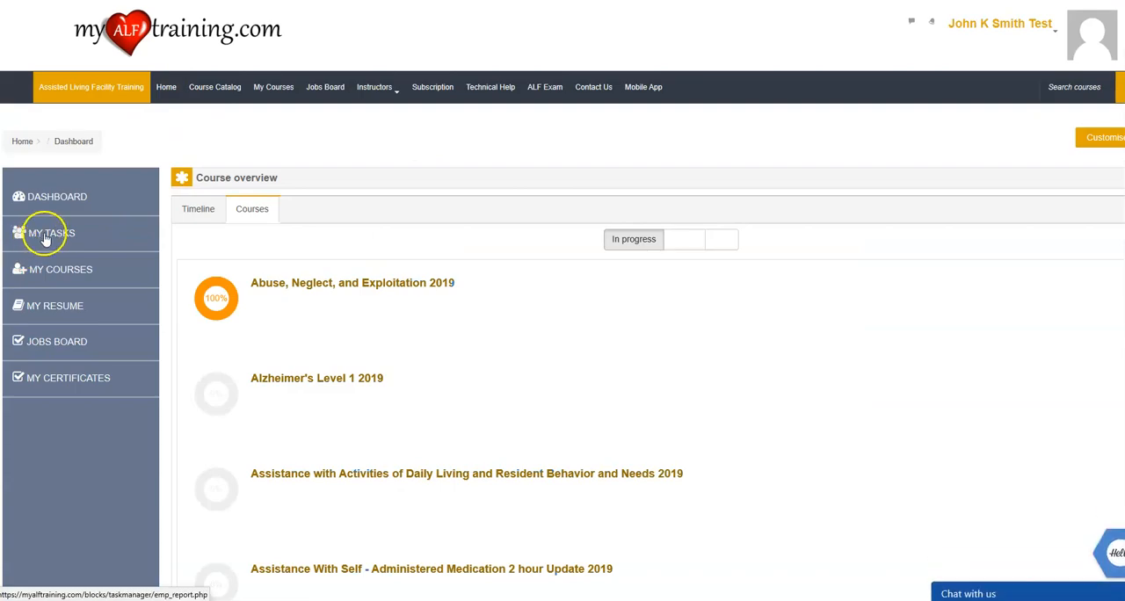
scroll(235, 299, "down", 2)
scroll(235, 299, "up", 1)
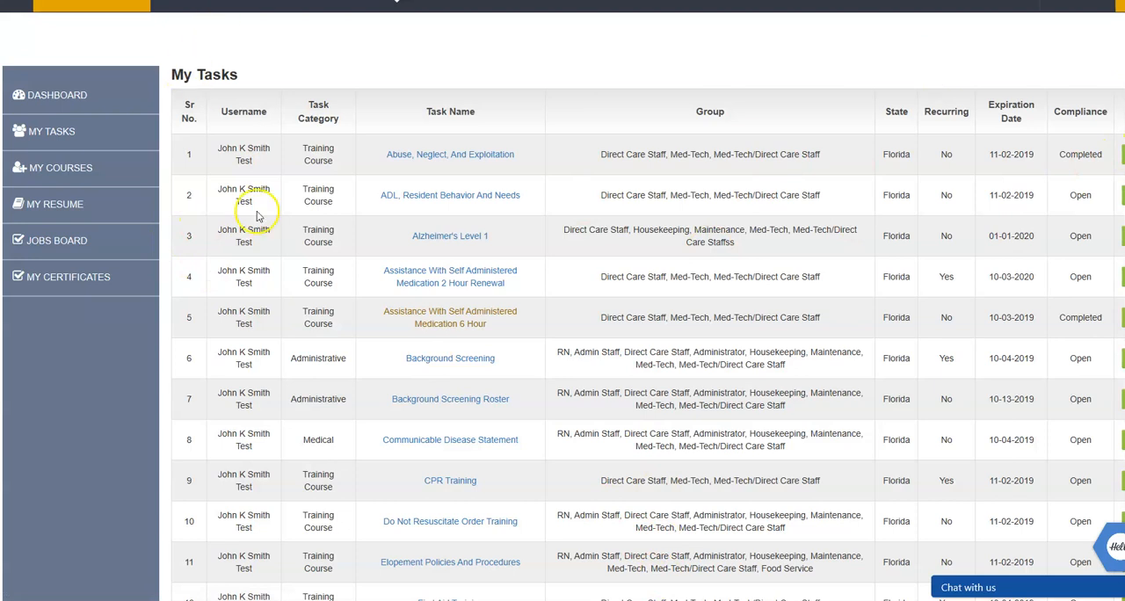
scroll(258, 216, "up", 1)
left_click(1002, 40)
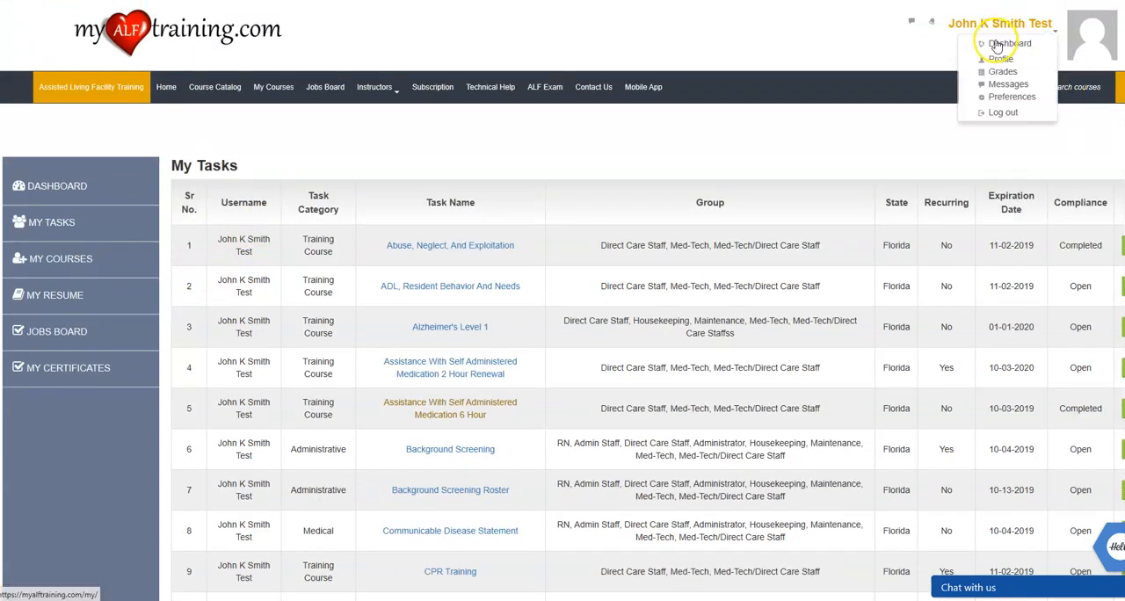
left_click(49, 369)
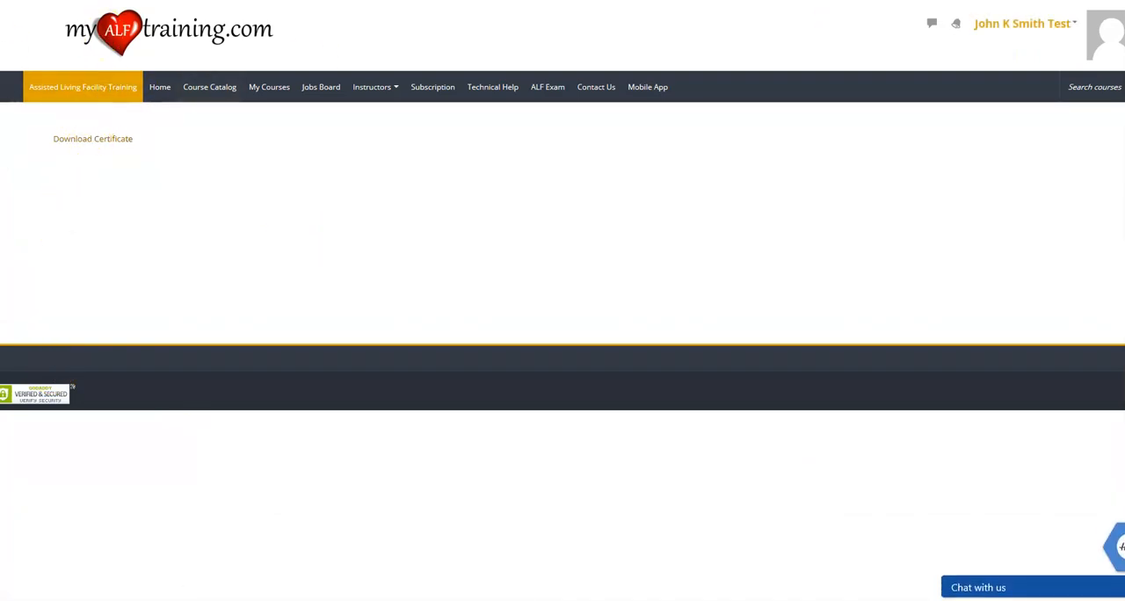
Log out of the employee account and sign back in to the business manager account with its username.
left_click(1064, 24)
left_click(1024, 113)
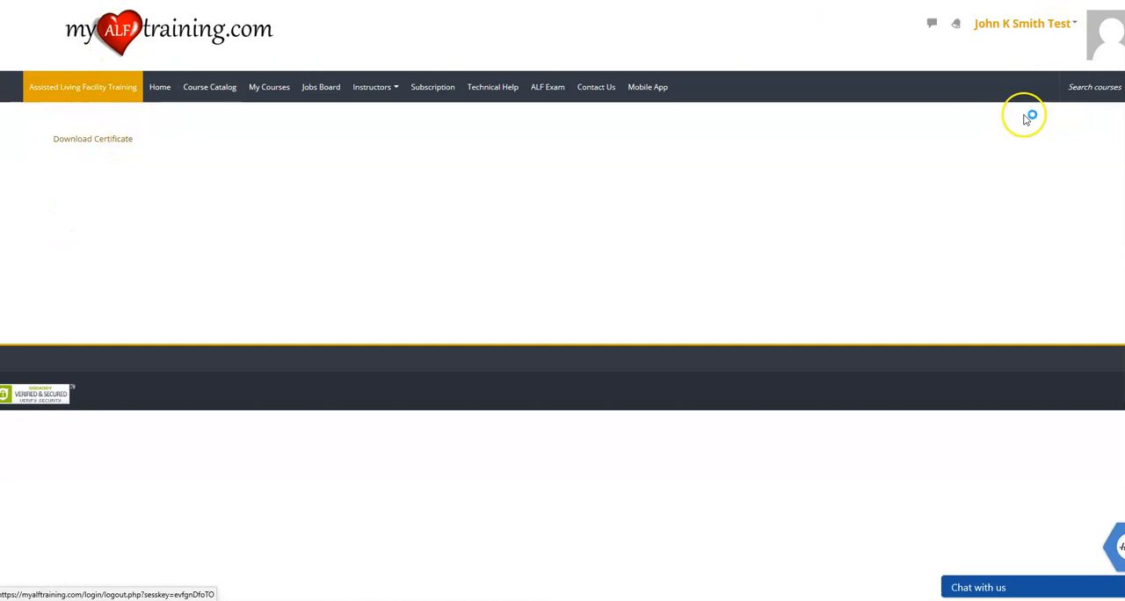
left_click(955, 31)
type("testm")
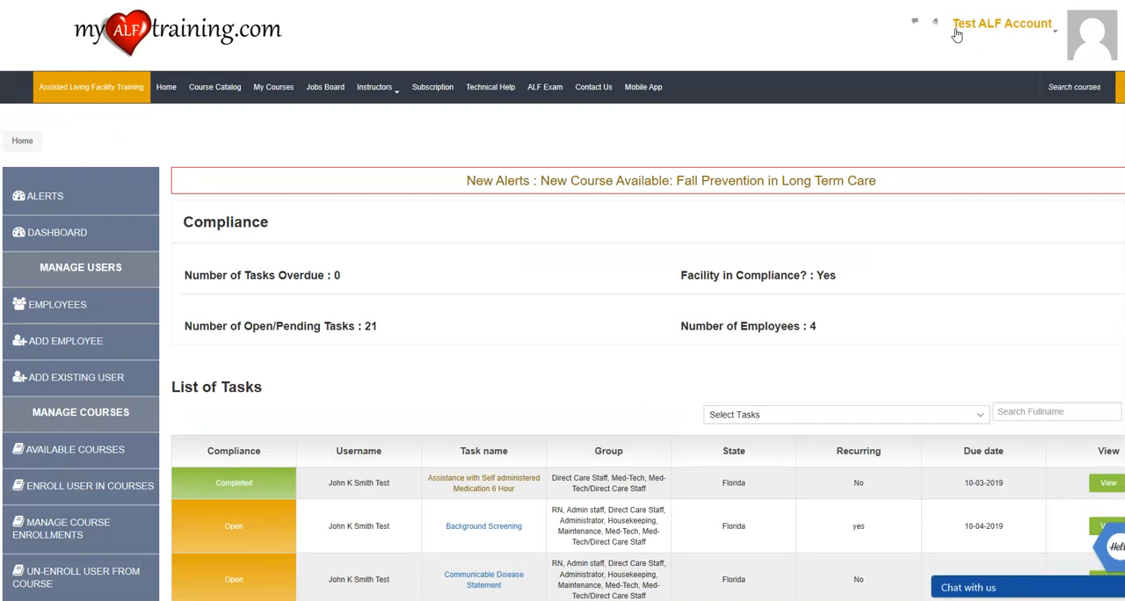
Open the employee's Abuse, Neglect, and Exploitation task from the manager's task list and examine its status, dates and downloadable certificate.
scroll(322, 324, "down", 3)
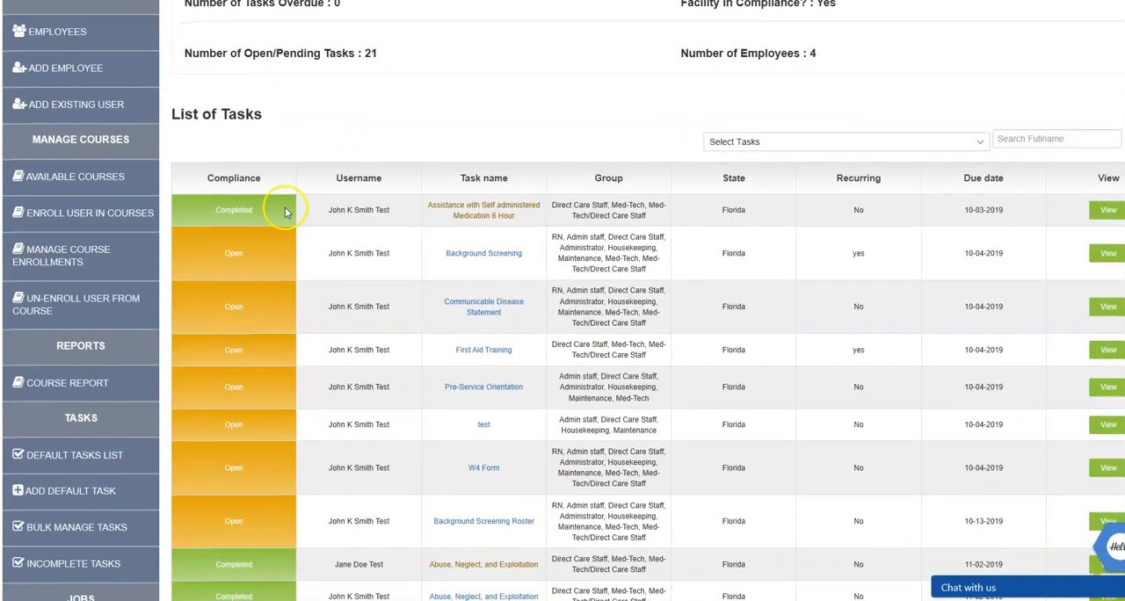
scroll(273, 246, "down", 2)
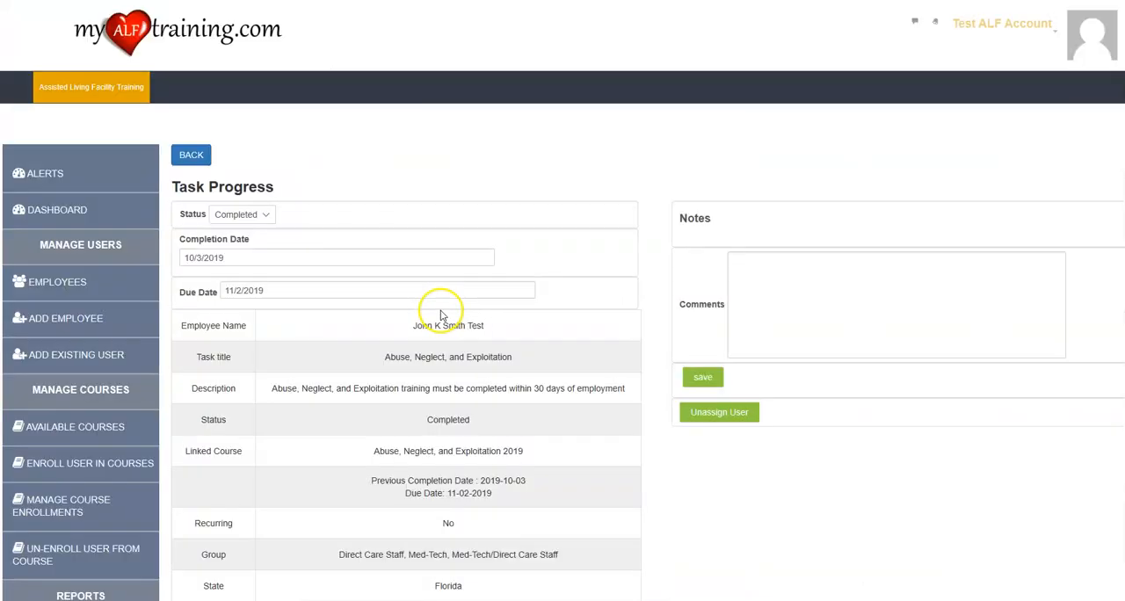
scroll(439, 308, "down", 5)
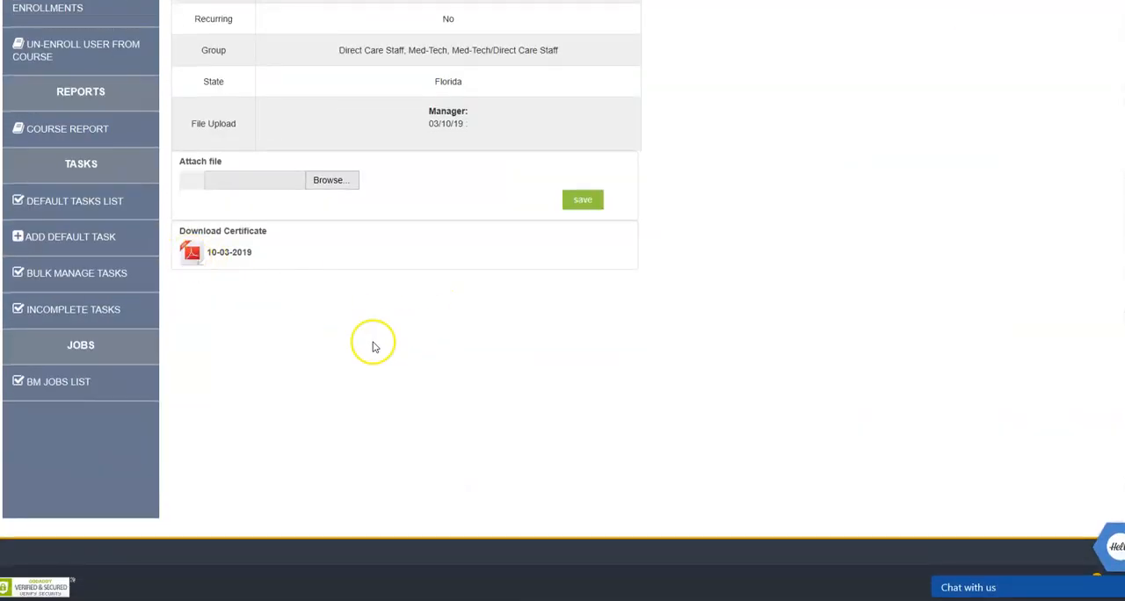
scroll(372, 341, "up", 5)
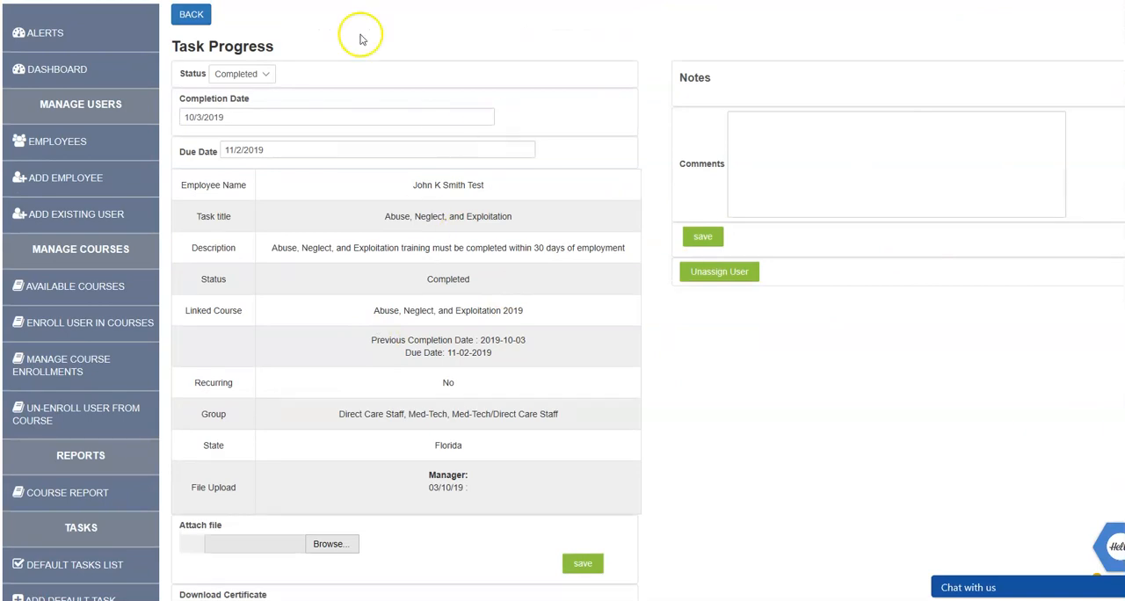
scroll(290, 112, "up", 1)
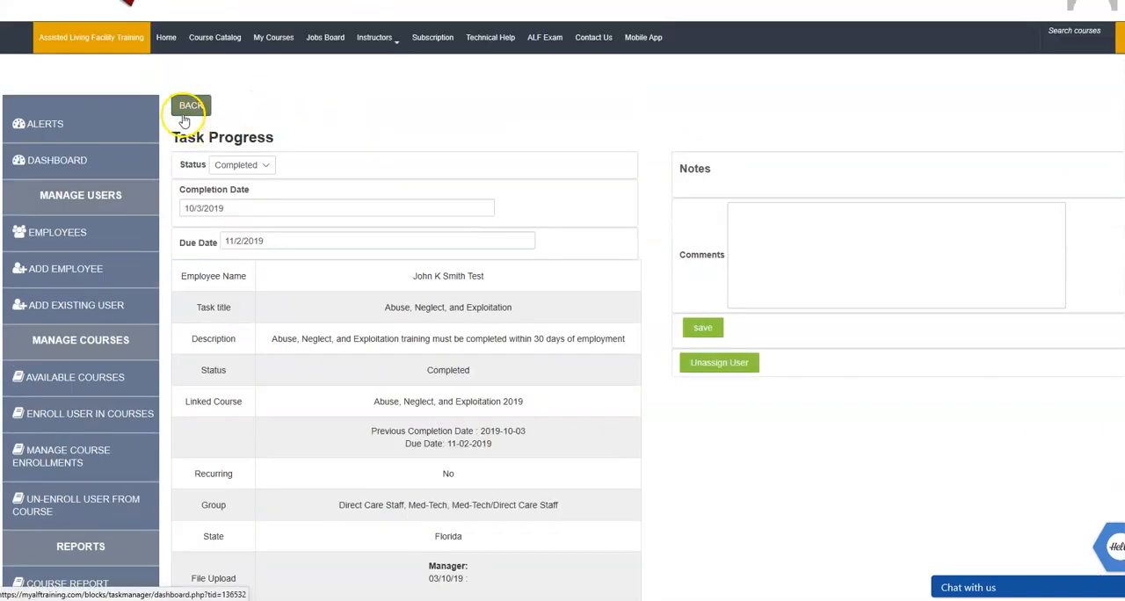
Open the Med-Tech test employee's compliance view from the employee list and review the status of each assigned task.
left_click(84, 243)
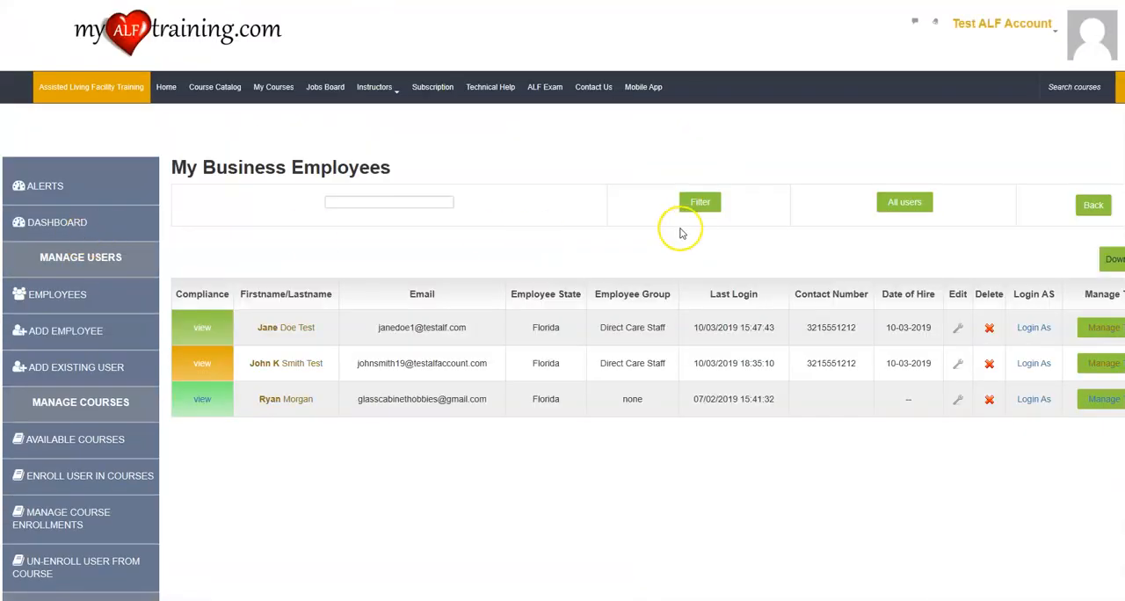
left_click(202, 363)
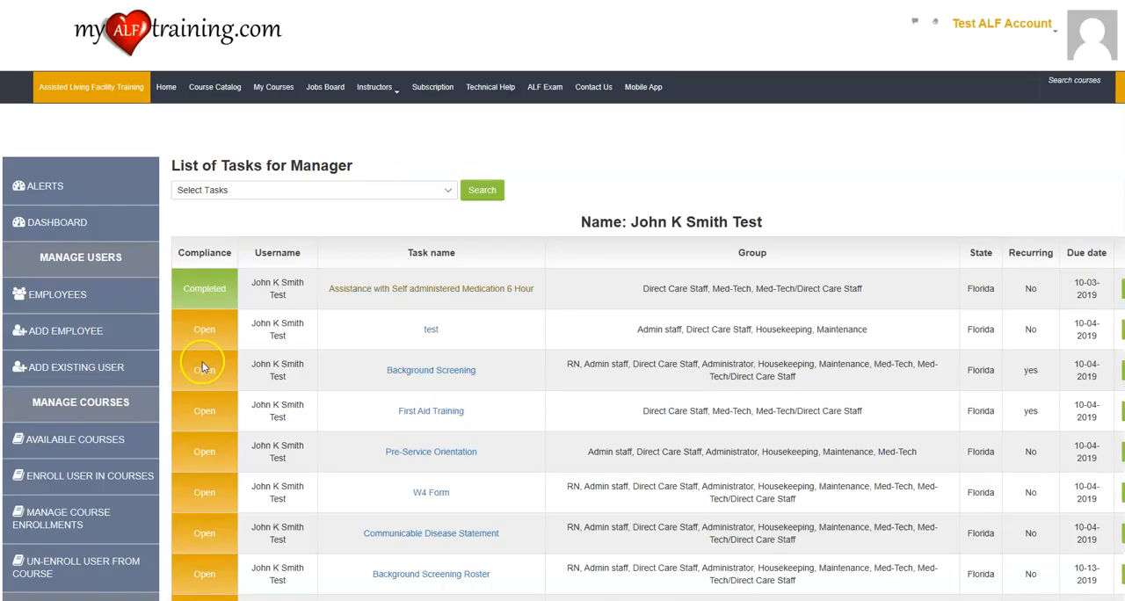
scroll(302, 277, "down", 4)
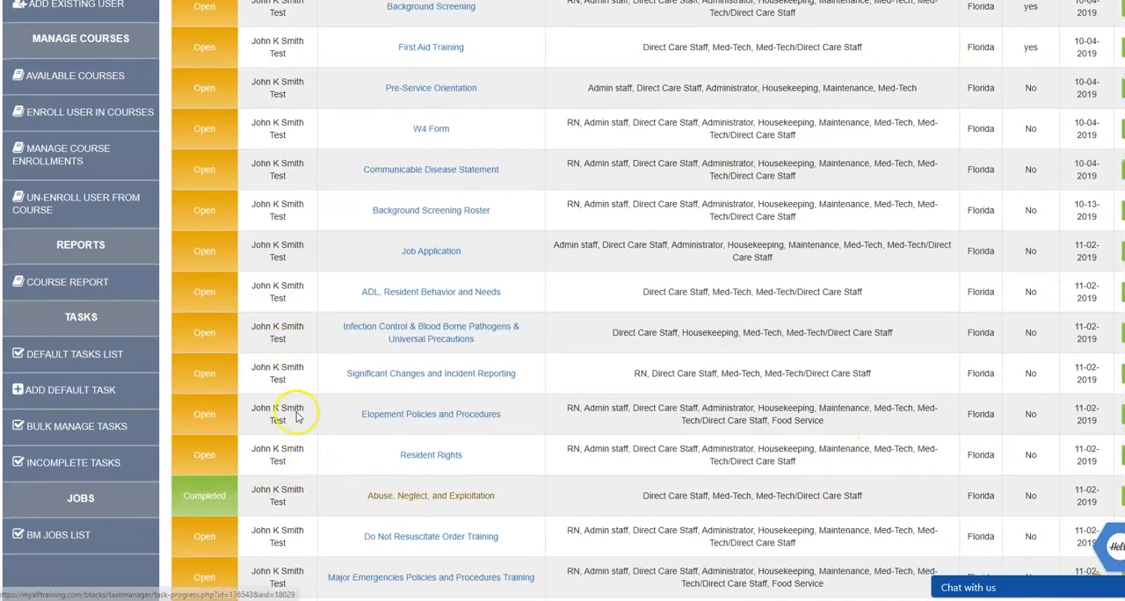
scroll(323, 399, "up", 1)
scroll(324, 398, "up", 3)
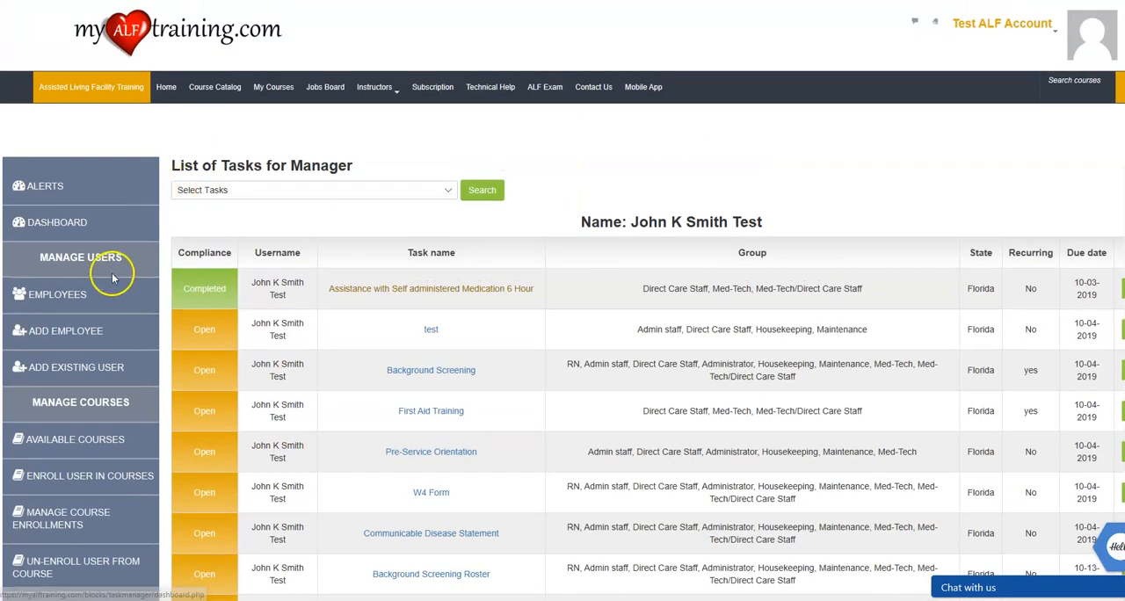
Open bulk task management for the Abuse, Neglect, and Exploitation task to view its assigned and unassigned employees.
scroll(140, 303, "down", 3)
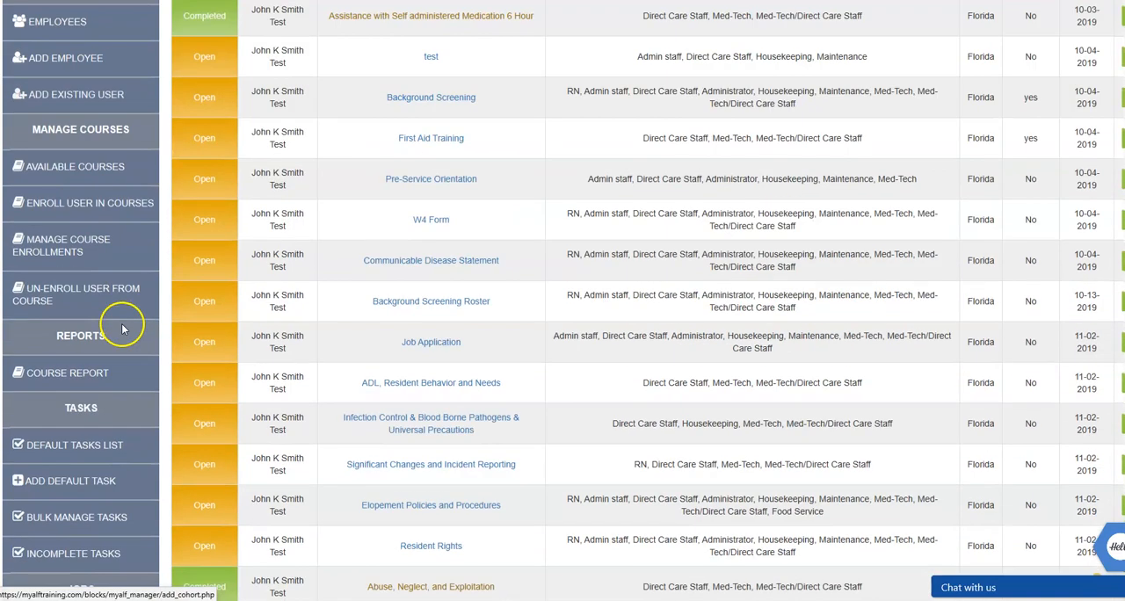
scroll(132, 325, "down", 2)
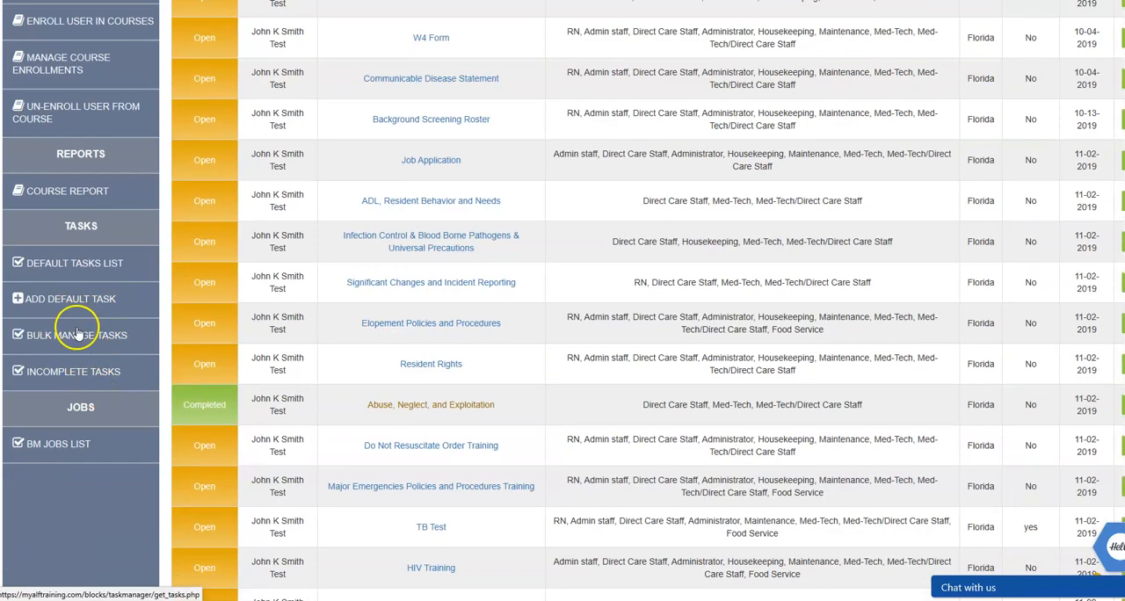
left_click(76, 338)
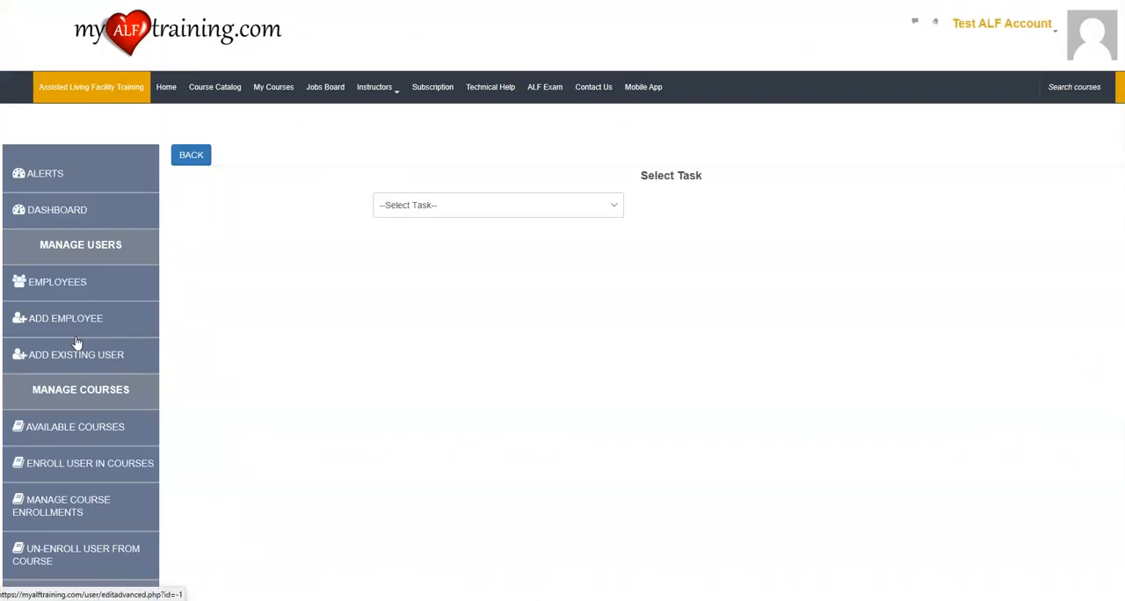
left_click(506, 211)
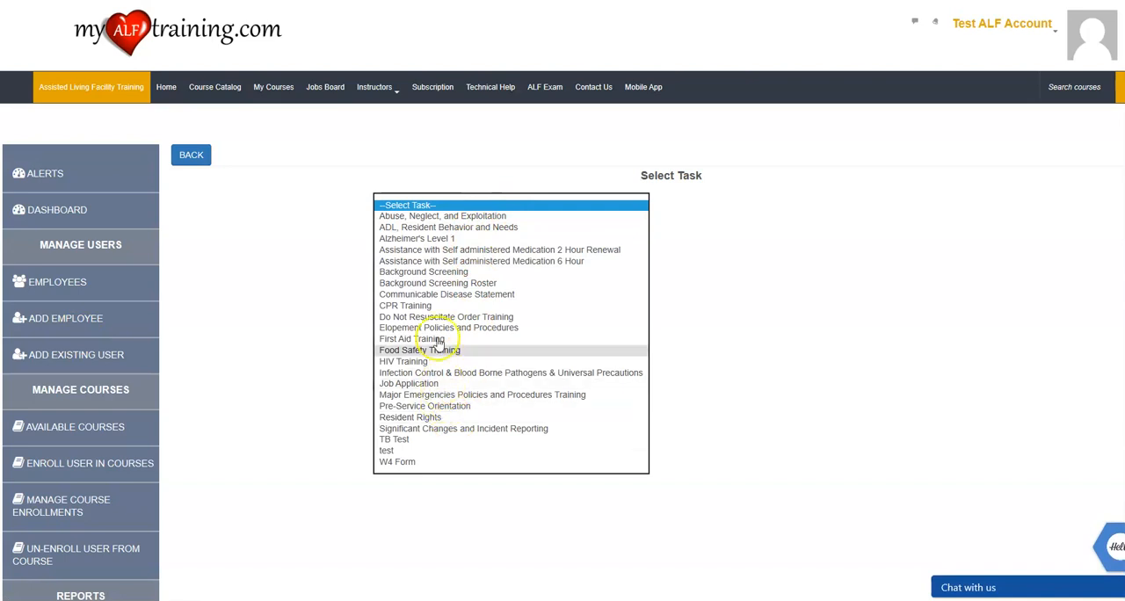
left_click(437, 215)
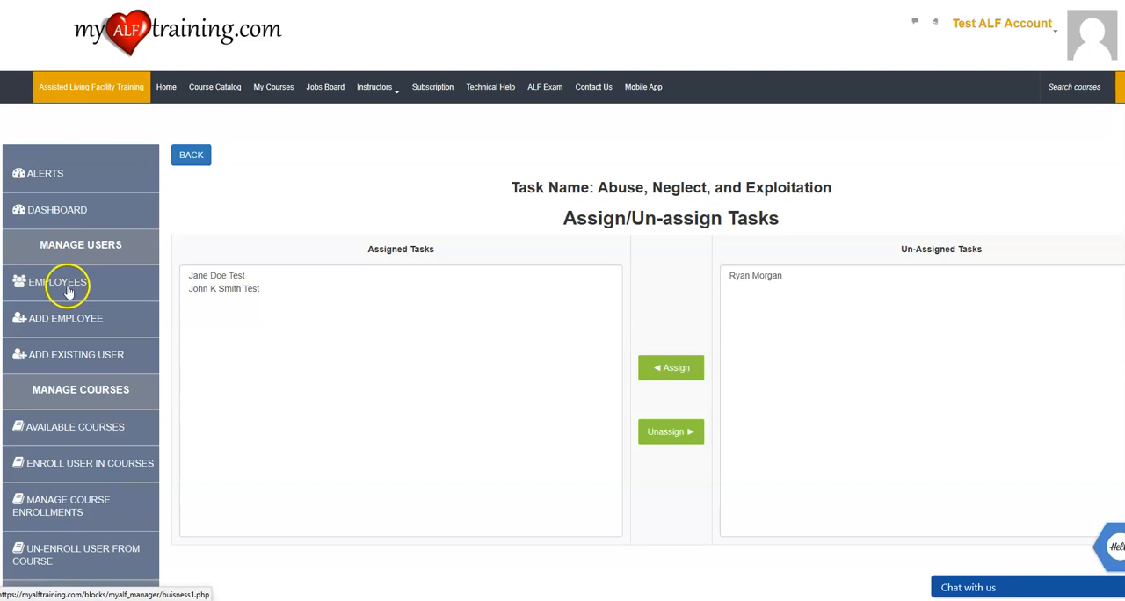
Open the business manager's jobs list, followed by the public Jobs Board, and look through the posted jobs.
scroll(69, 291, "down", 5)
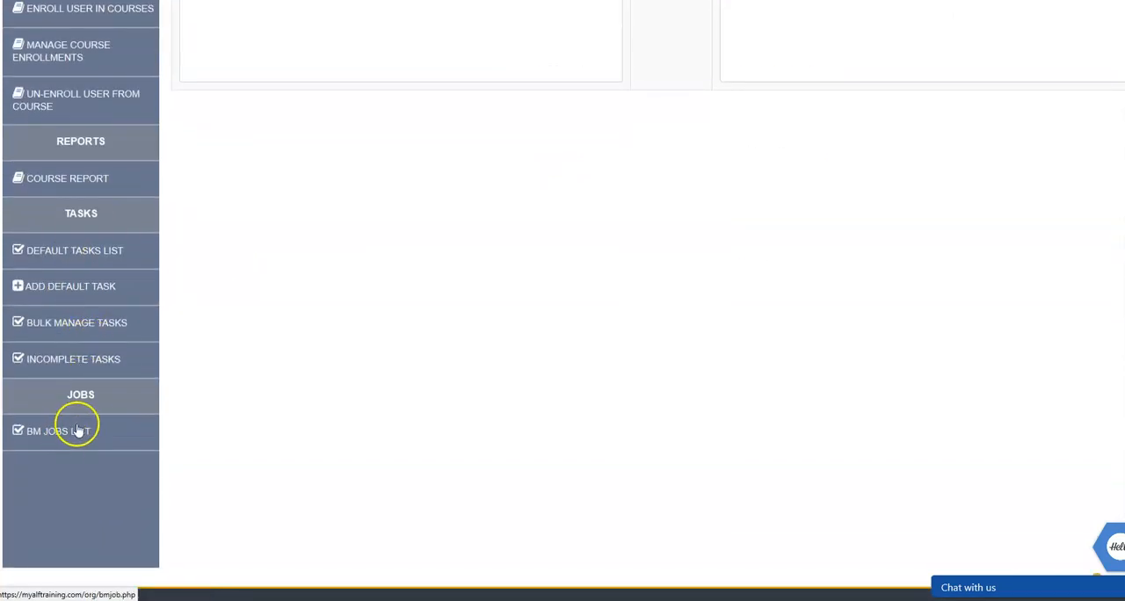
left_click(77, 430)
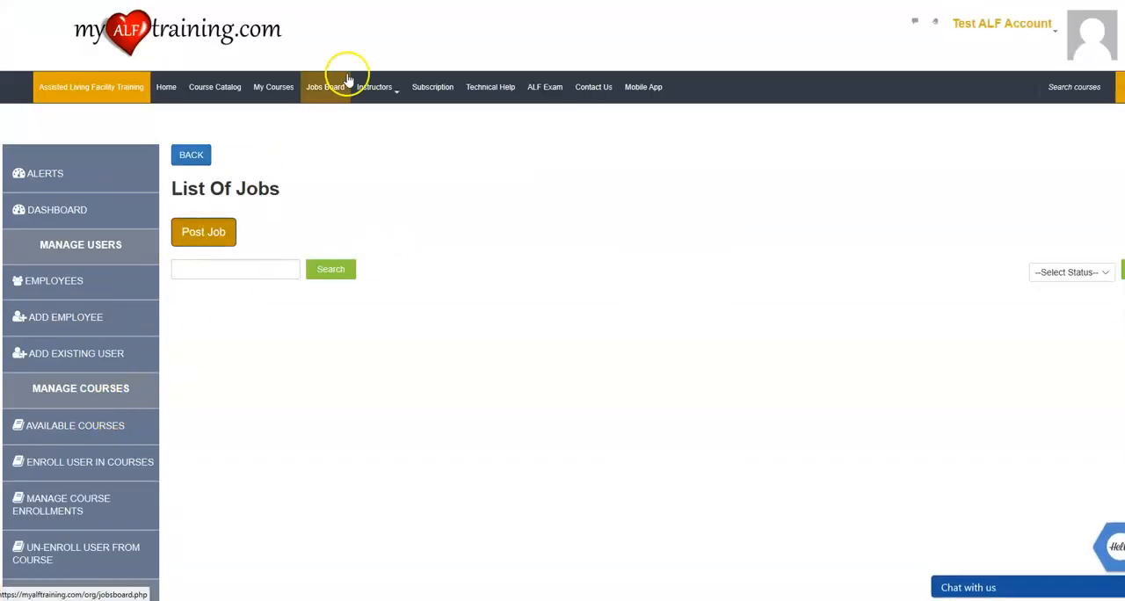
left_click(319, 94)
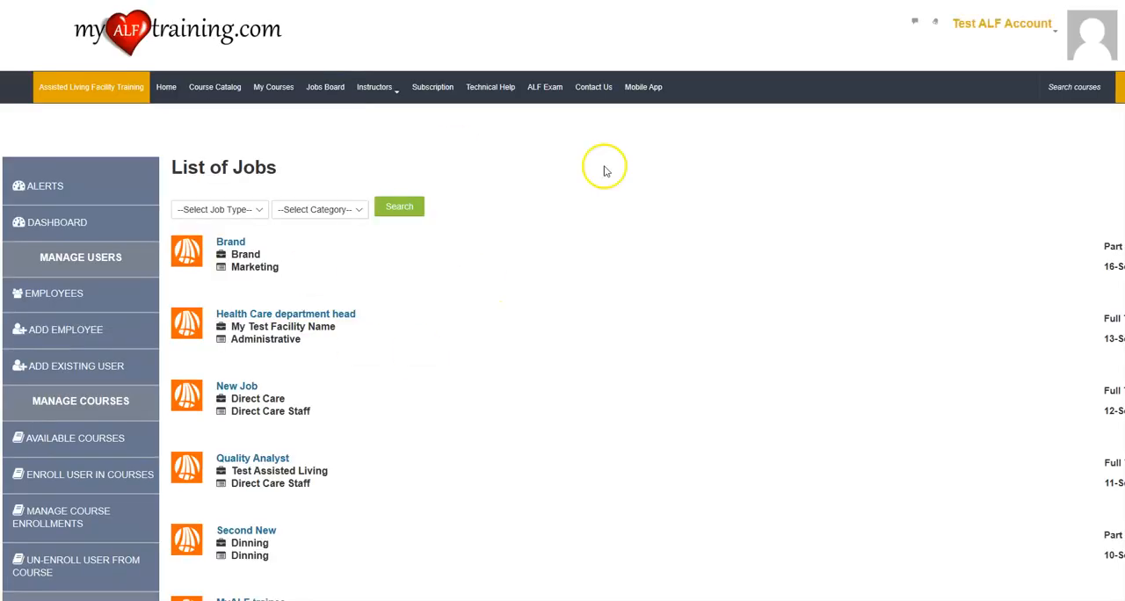
scroll(326, 439, "down", 5)
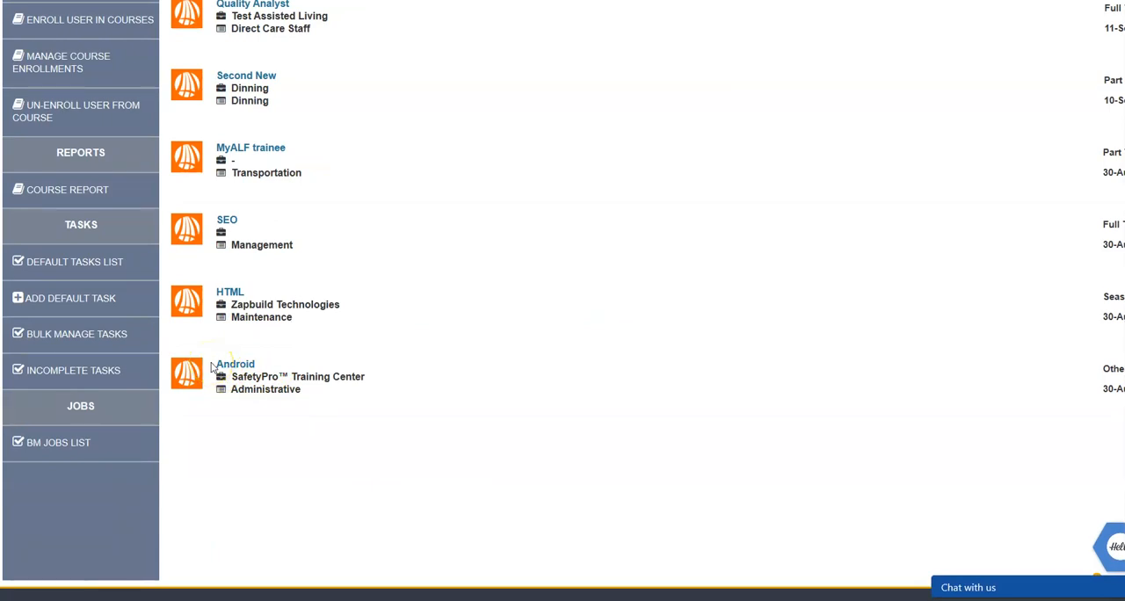
Review the manager's list of incomplete tasks and examine the open/pending task count in the dashboard's compliance summary.
scroll(206, 364, "up", 2)
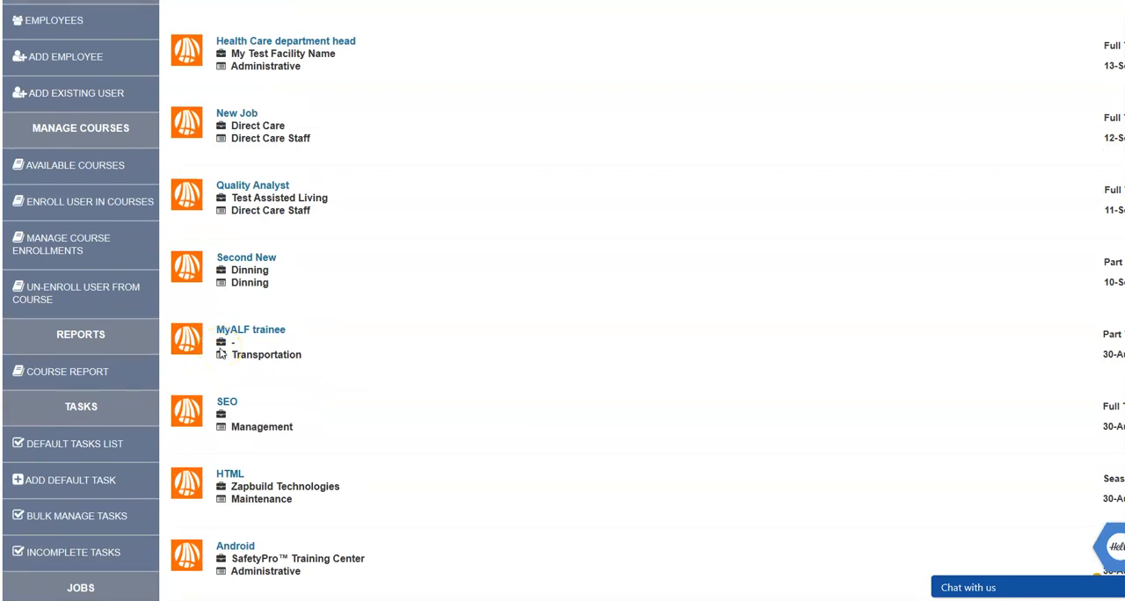
left_click(74, 552)
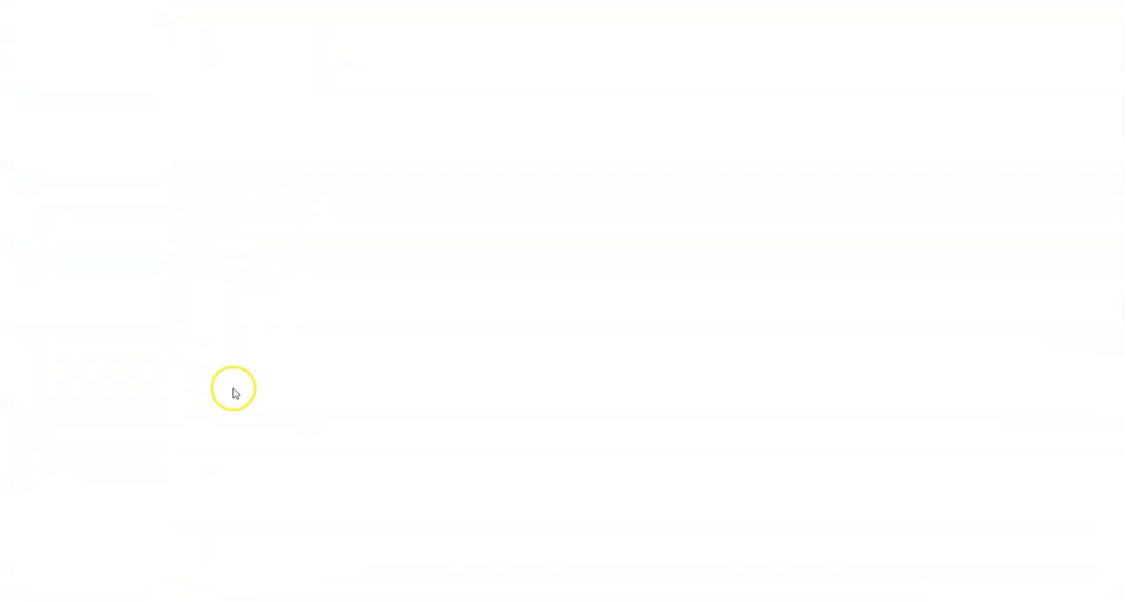
scroll(268, 391, "down", 6)
scroll(263, 398, "up", 5)
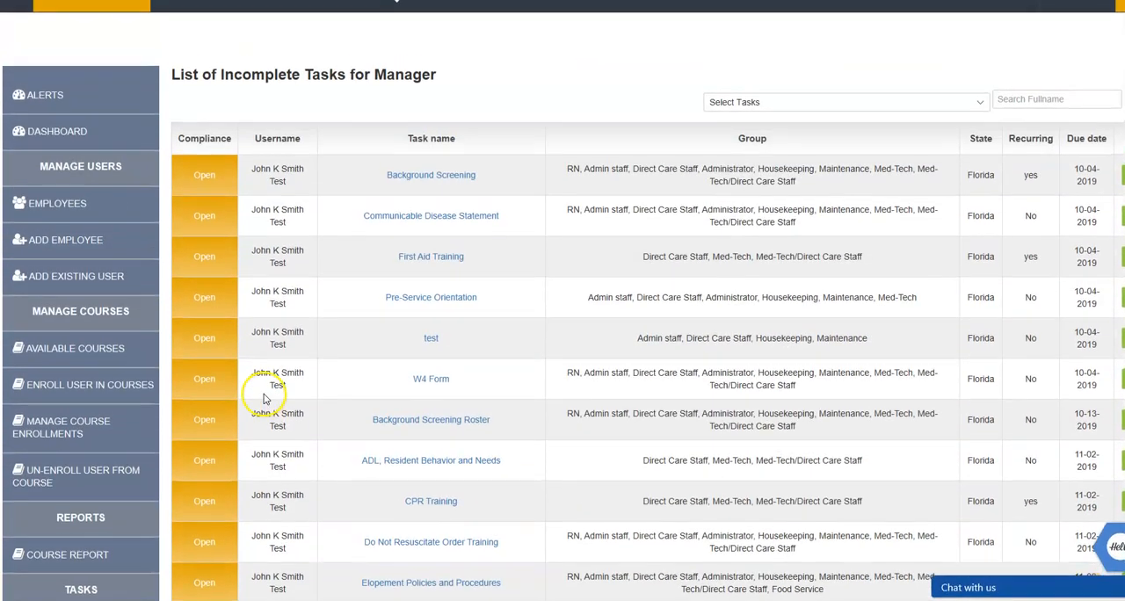
left_click(56, 132)
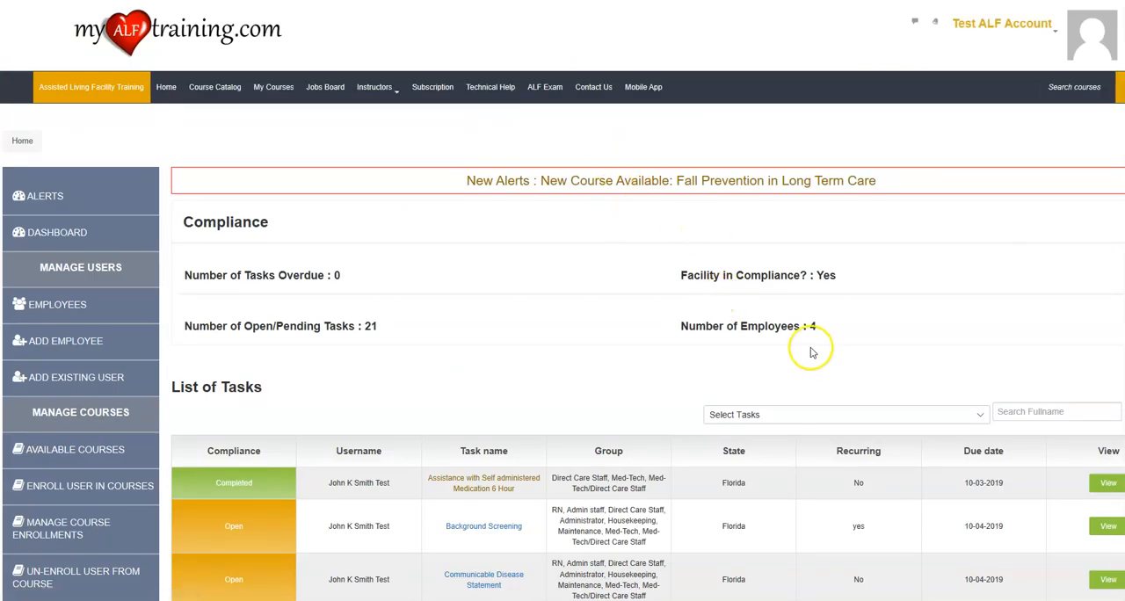
left_click_drag(377, 326, 334, 329)
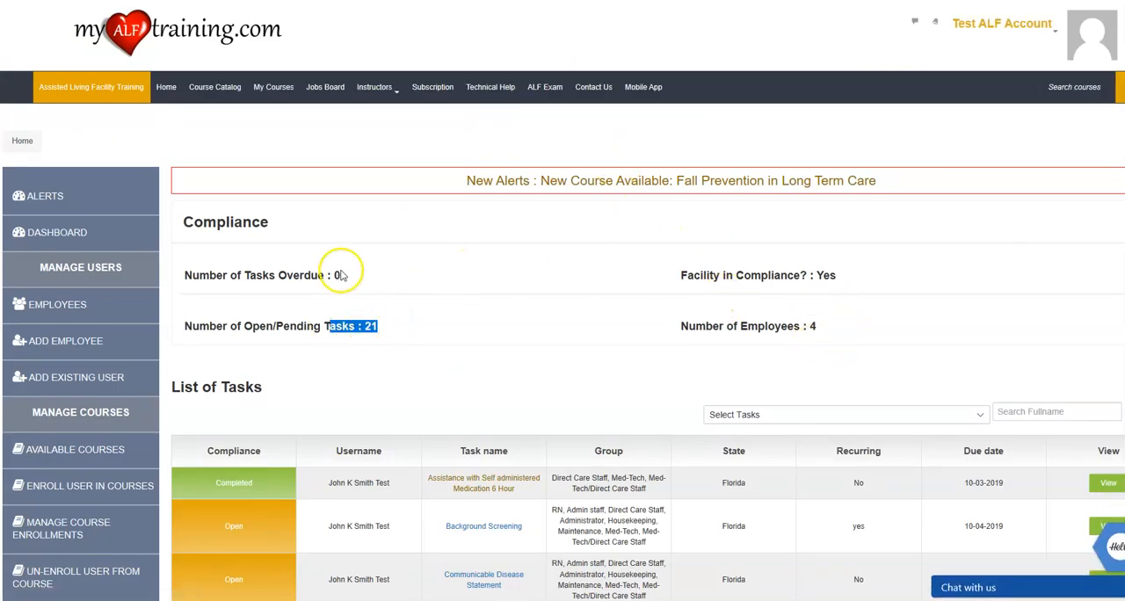